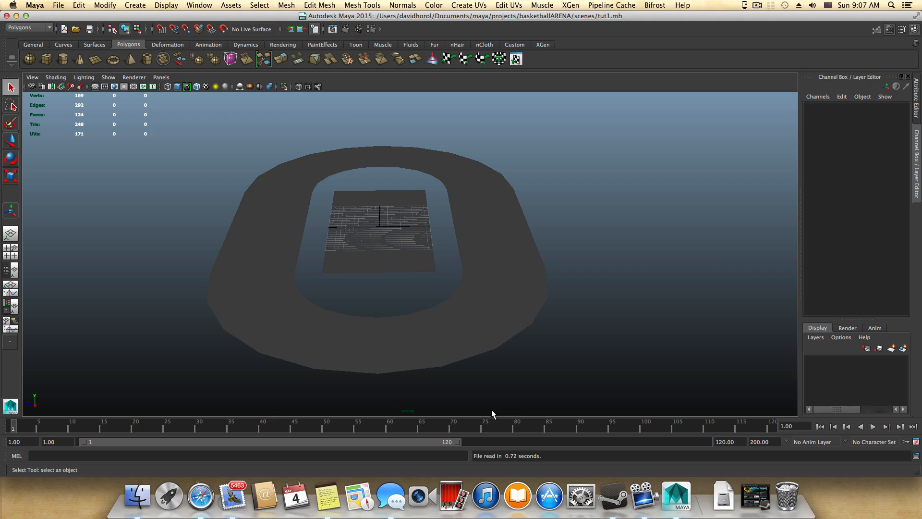
Step: Scale the central court plane up uniformly to about 2866 in X and 1524 in Z
left_click(464, 328)
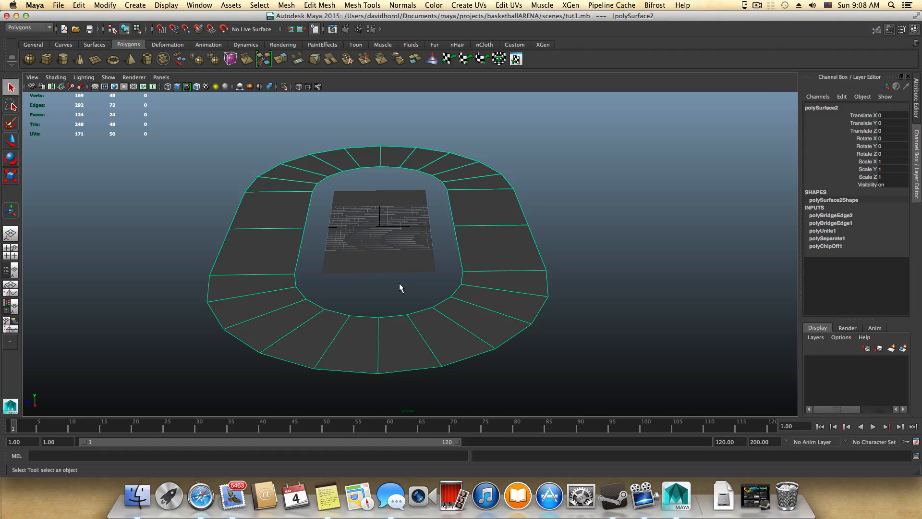
left_click(387, 248)
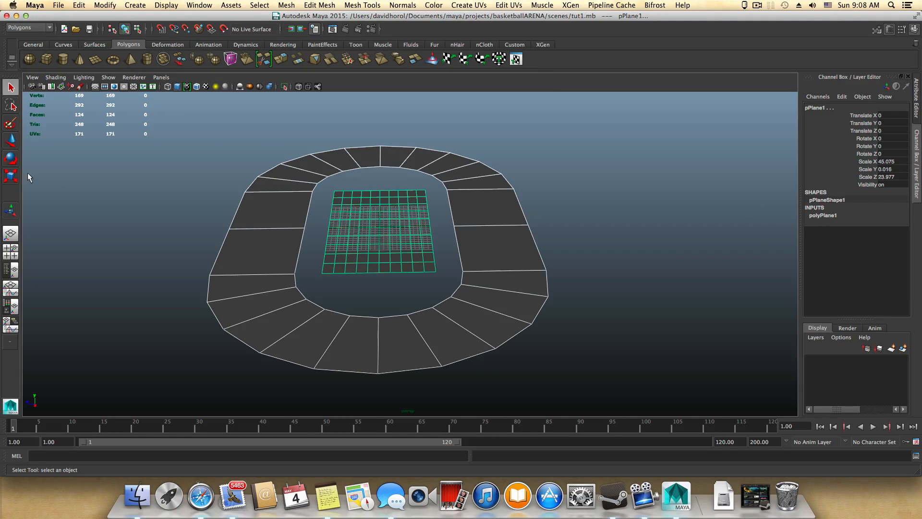
left_click(413, 267)
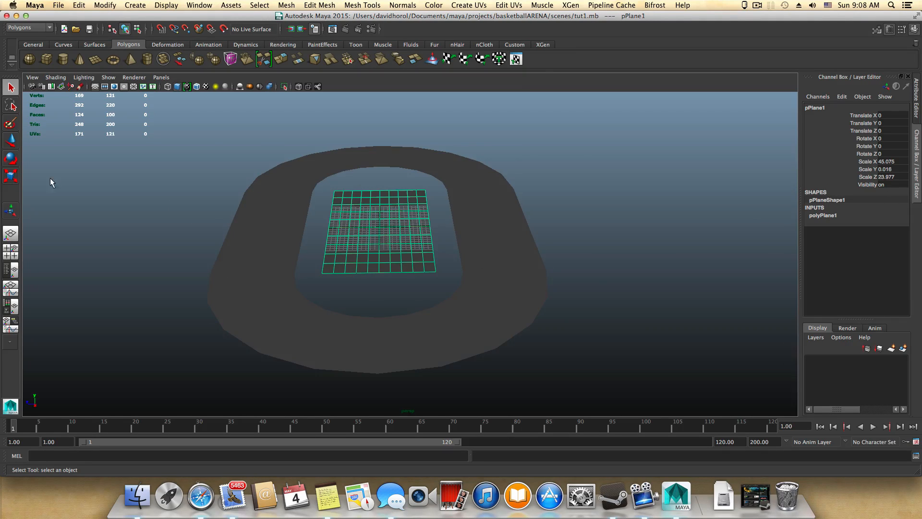
left_click(10, 176)
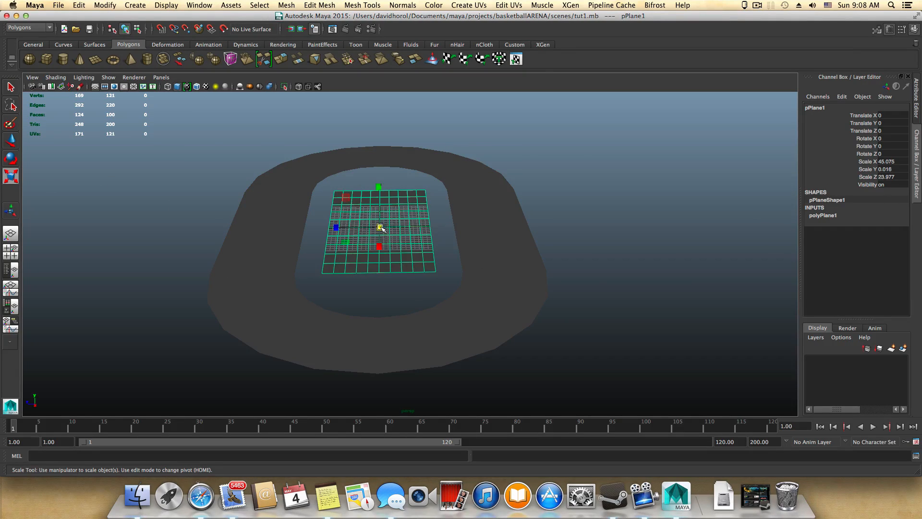
left_click_drag(381, 227, 682, 239)
right_click_drag(682, 239, 642, 254, "alt")
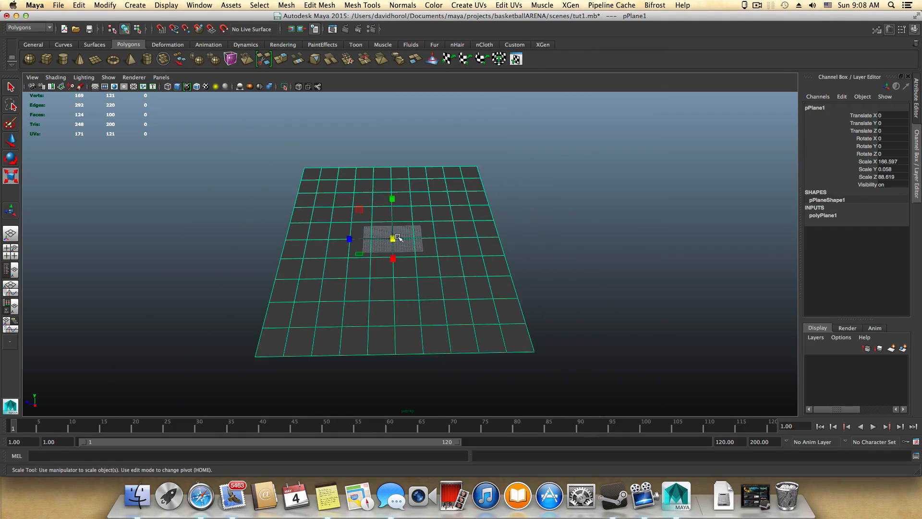
left_click_drag(398, 237, 665, 253)
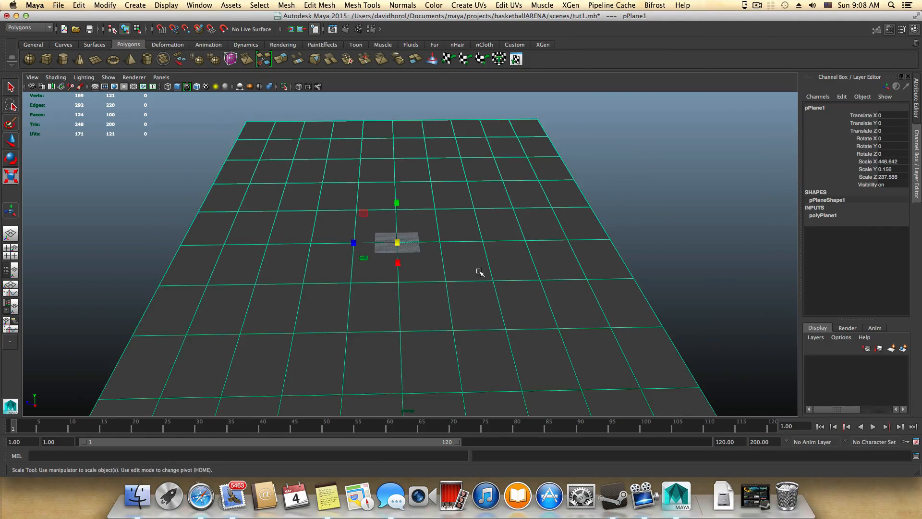
left_click_drag(397, 243, 735, 269)
scroll(435, 285, "down", 5)
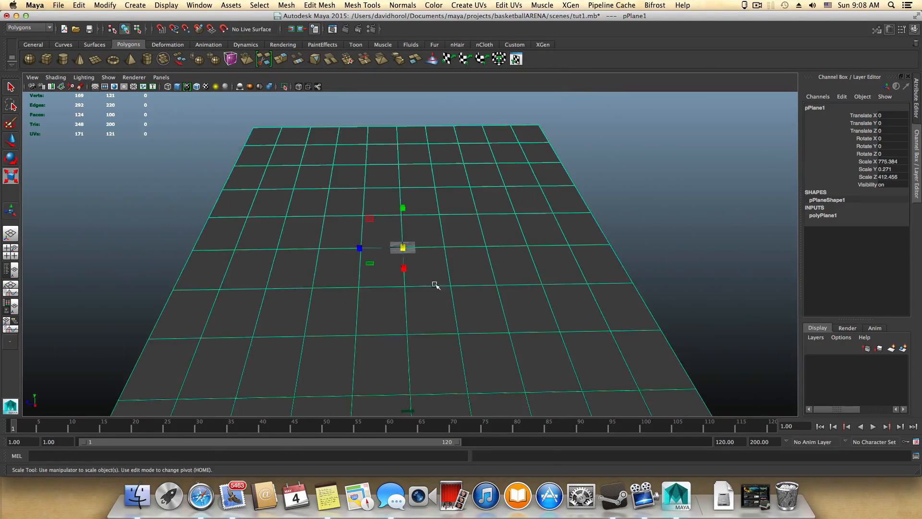
left_click_drag(403, 248, 662, 278)
scroll(458, 272, "down", 5)
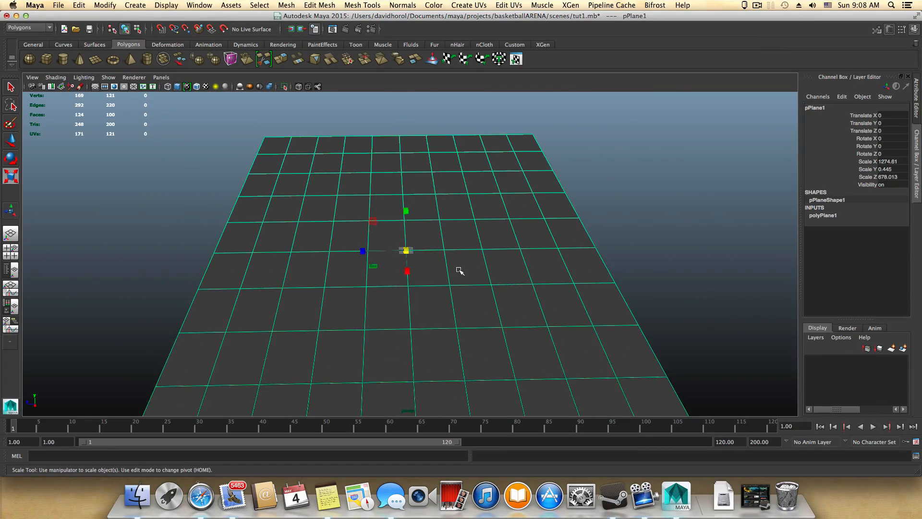
left_click_drag(406, 251, 614, 300)
scroll(614, 301, "down", 5)
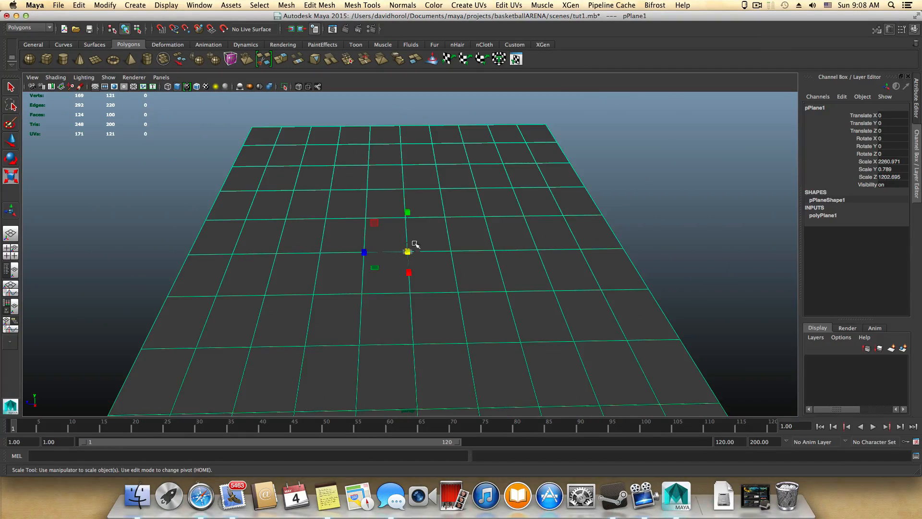
left_click_drag(407, 250, 613, 254)
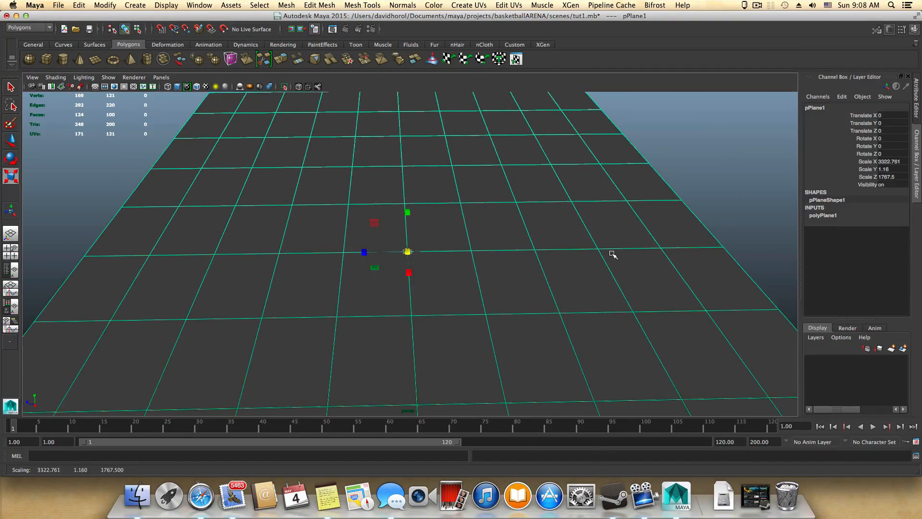
left_click_drag(407, 252, 314, 253)
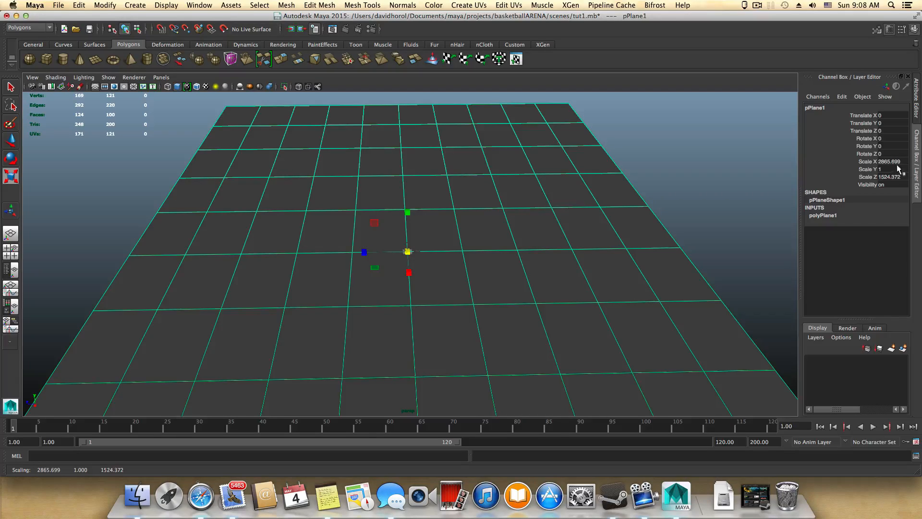
Step: Set the court plane's Scale X to 2865 and Scale Z to 1524
left_click(894, 161)
left_click(894, 161)
left_click_drag(900, 163, 913, 167)
key("BackSpace")
left_click(893, 177)
left_click(895, 176)
key("Return")
Step: Scale the oval ring up uniformly to about 56.5 so it surrounds the enlarged court plane
left_click_drag(562, 267, 542, 259, "alt")
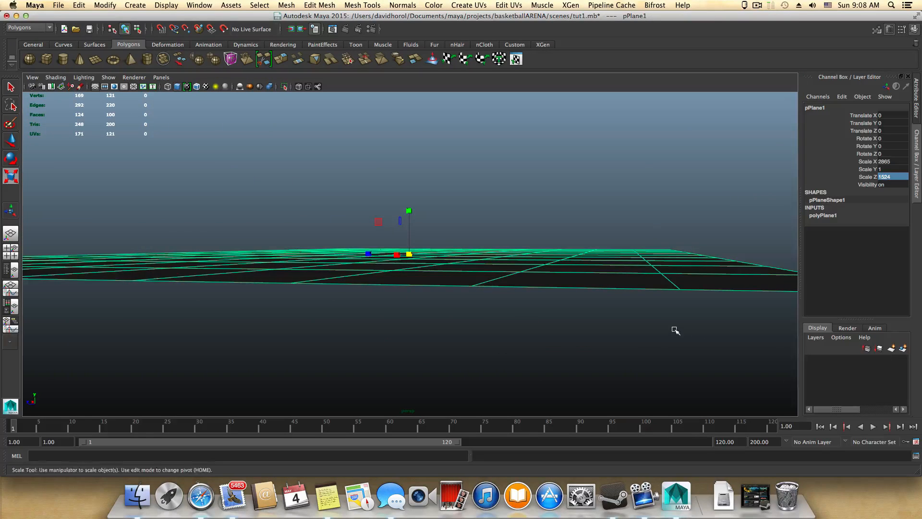
left_click_drag(673, 330, 588, 340, "alt")
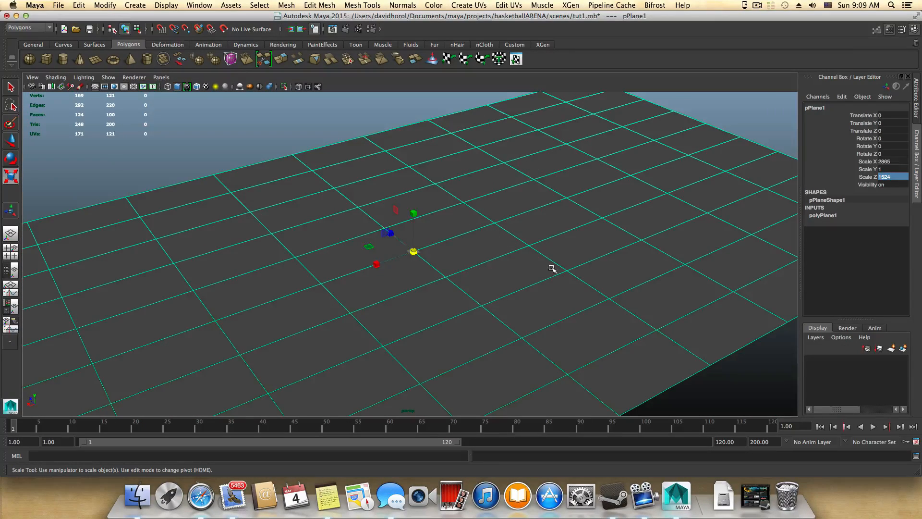
left_click_drag(488, 334, 452, 243, "alt")
left_click_drag(343, 188, 531, 269)
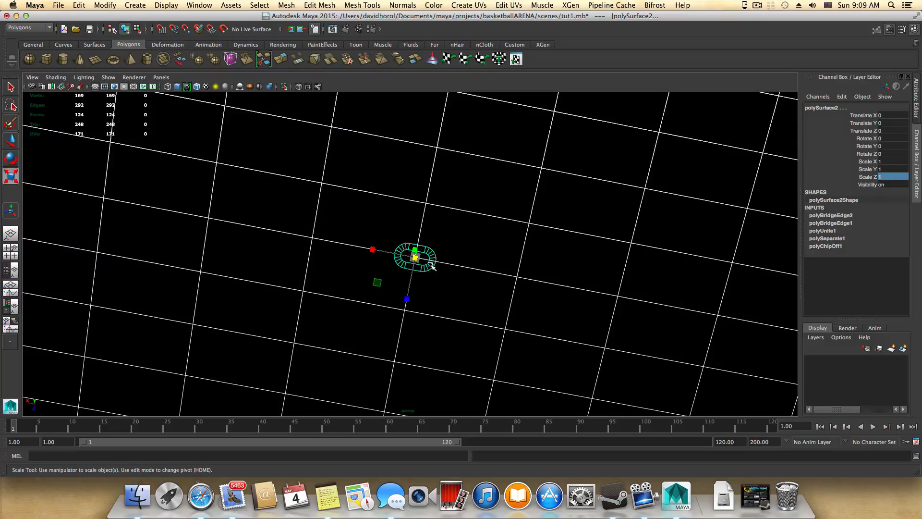
left_click_drag(479, 220, 524, 283, "shift")
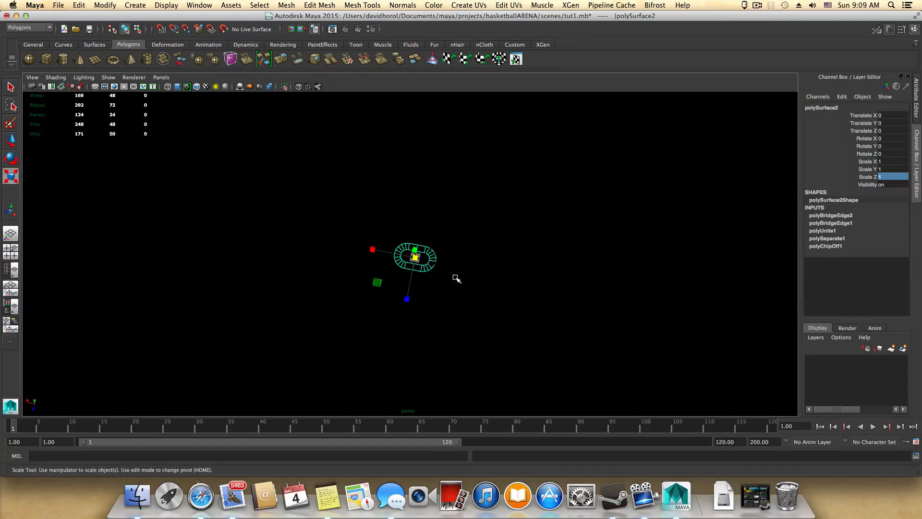
left_click_drag(457, 276, 659, 319, "alt")
scroll(658, 319, "down", 3)
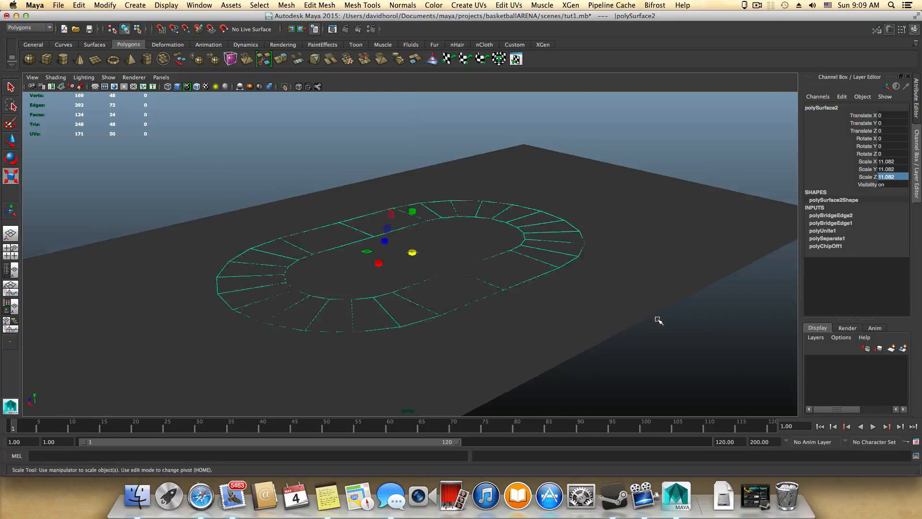
left_click_drag(579, 303, 538, 330, "alt")
left_click_drag(412, 252, 769, 281)
scroll(733, 285, "down", 5)
left_click_drag(462, 250, 515, 245, "alt")
middle_click_drag(515, 245, 509, 298, "alt")
right_click_drag(522, 277, 488, 273, "alt")
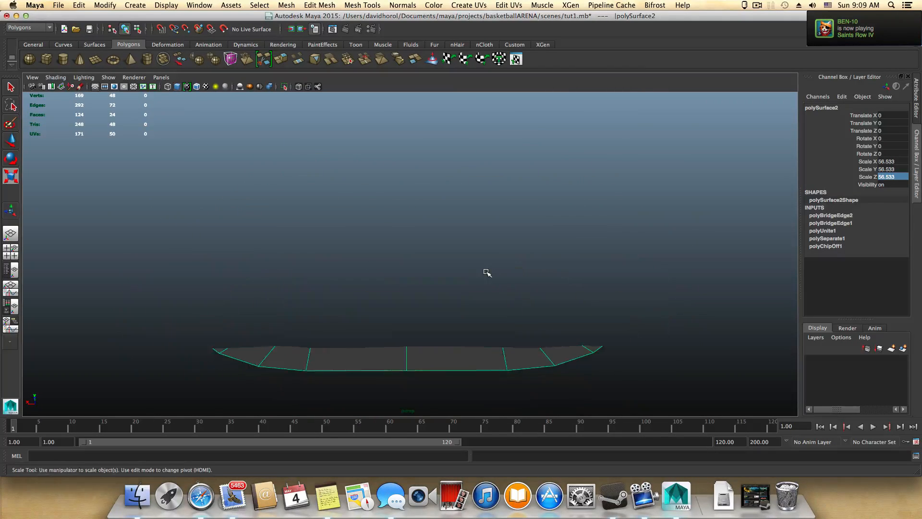
right_click_drag(387, 264, 546, 304, "alt")
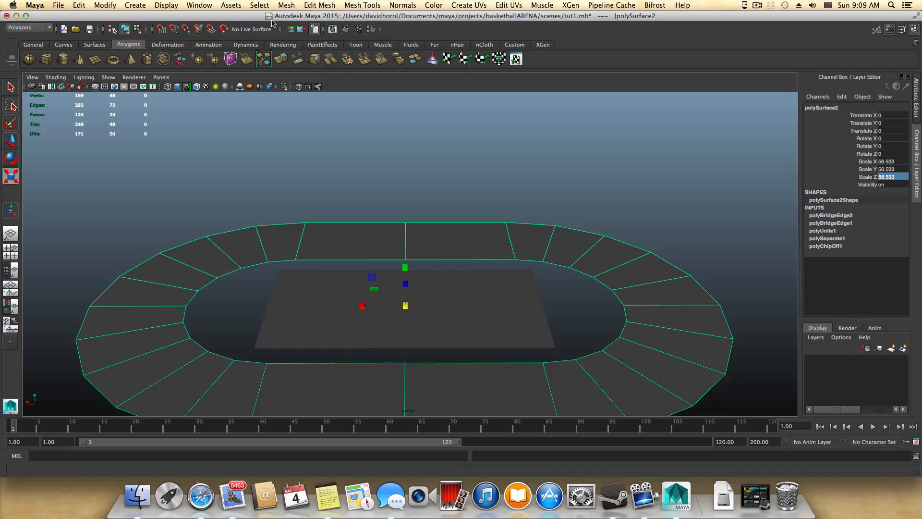
Step: Open the Hypershade and show the full attributes of the perspShape camera
left_click(201, 5)
mouse_move(250, 30)
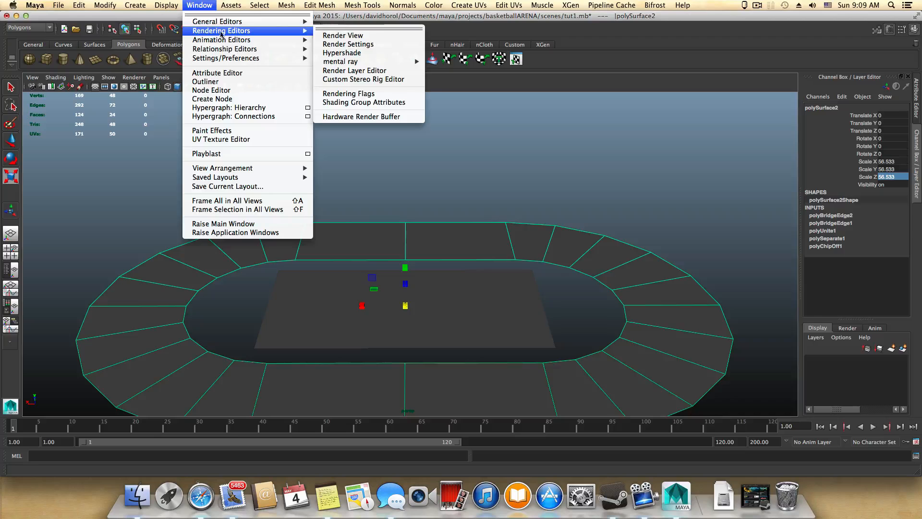
left_click(352, 52)
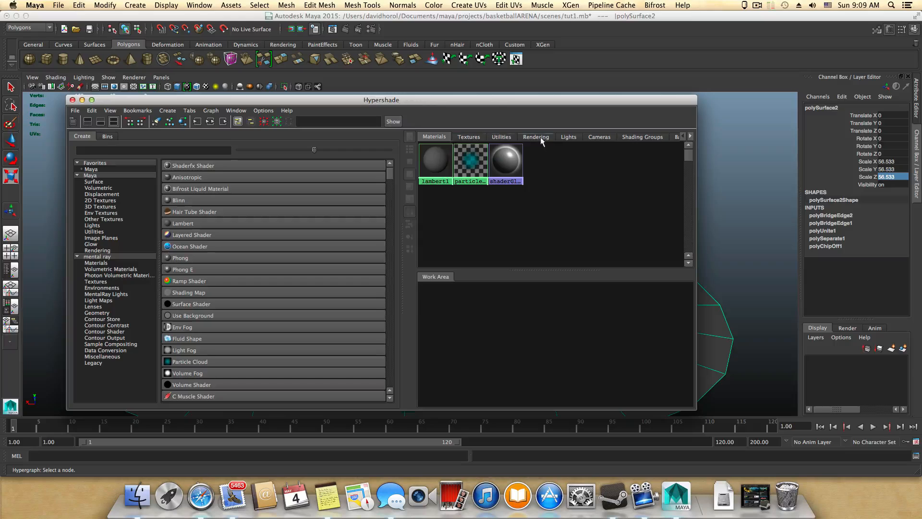
left_click(595, 137)
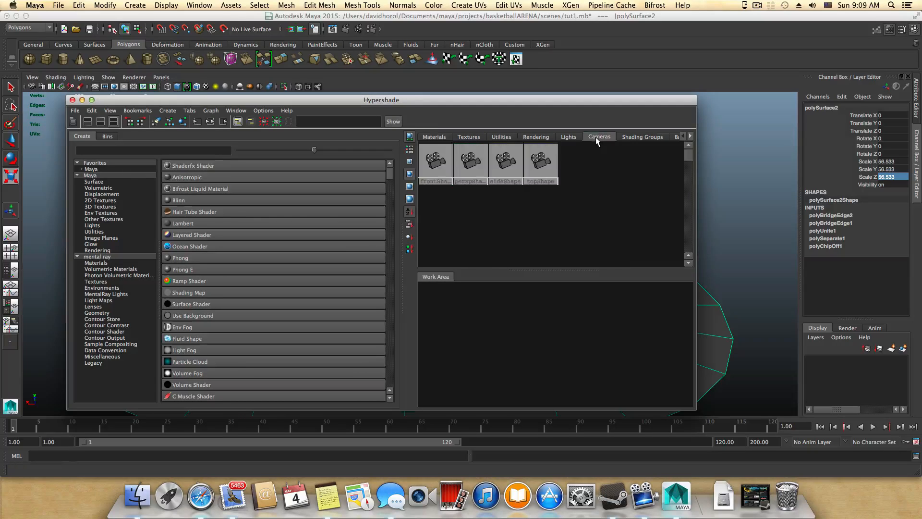
left_click(471, 163)
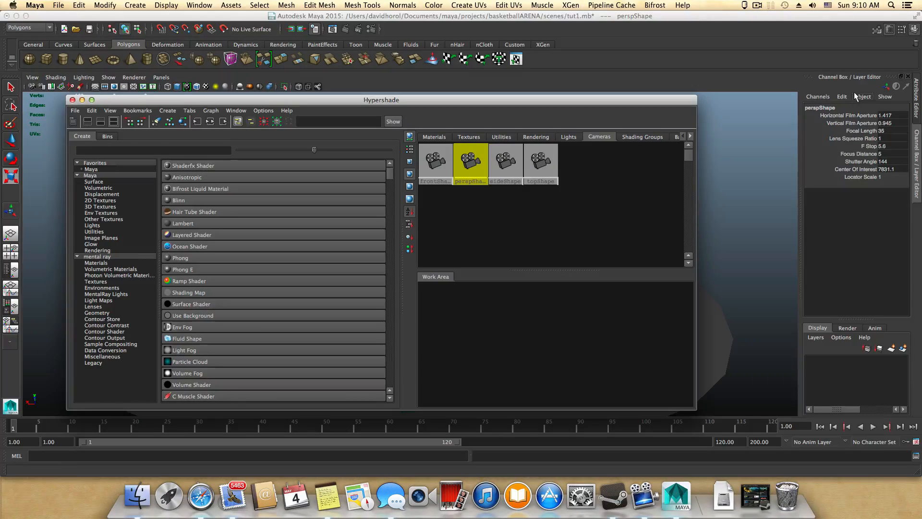
left_click(888, 29)
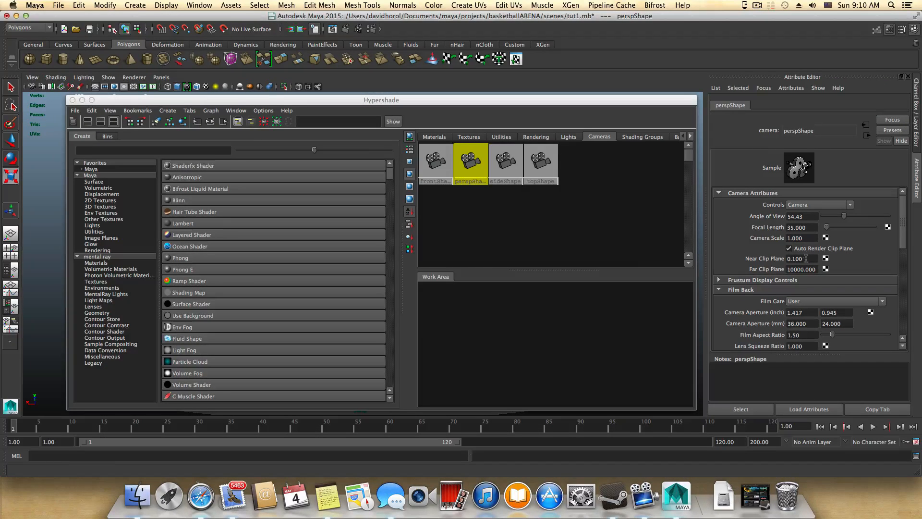
Step: Set the perspective camera's Near Clip Plane to 1 and orbit the arena to check the display
left_click_drag(807, 259, 766, 256)
type("1")
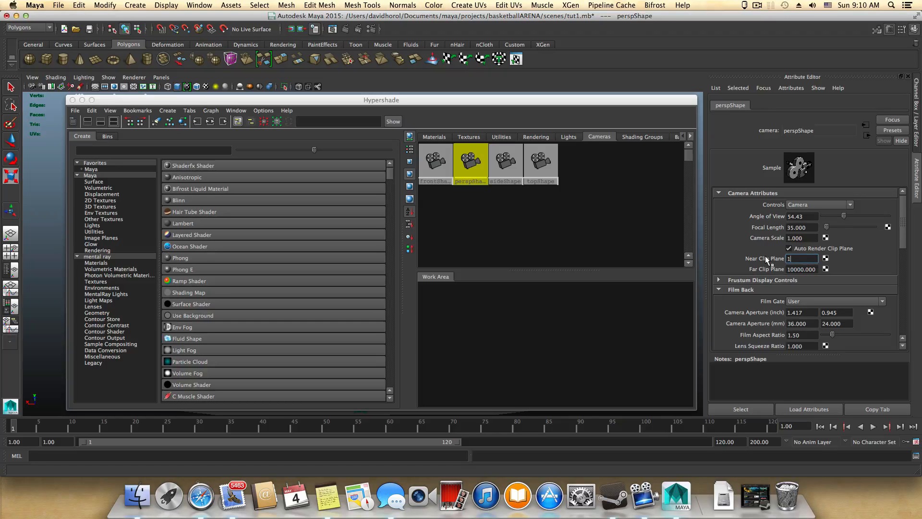
key("Return")
left_click_drag(575, 101, 604, 391)
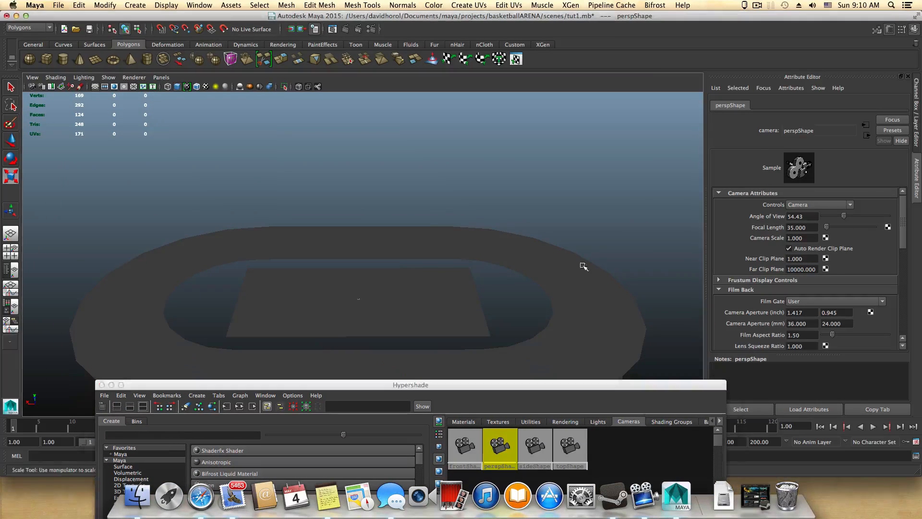
right_click_drag(582, 264, 479, 259, "alt")
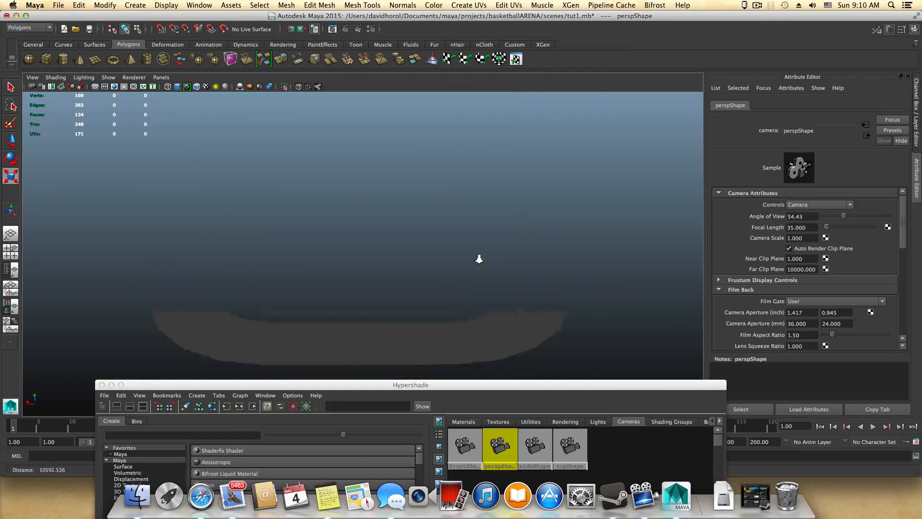
Step: Re-enter 1 as the Near Clip Plane, set the Far Clip Plane to 10000000, and close the Hypershade
left_click(807, 260)
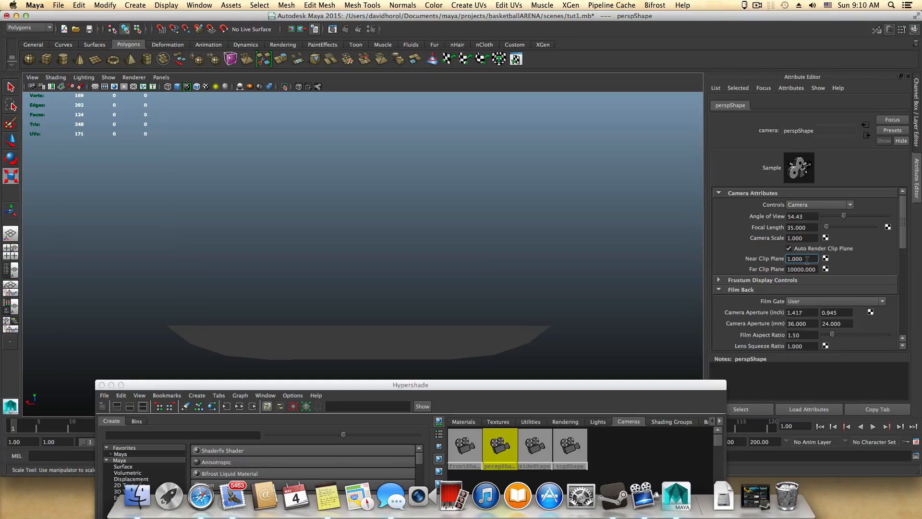
left_click_drag(807, 260, 771, 259)
type("1")
key("Return")
left_click(804, 269)
type("000")
key("Return")
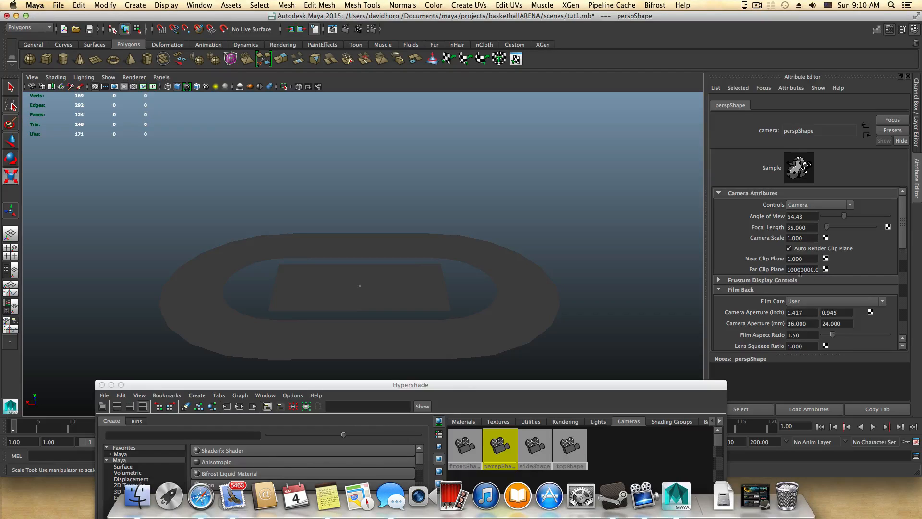
left_click_drag(108, 384, 109, 198)
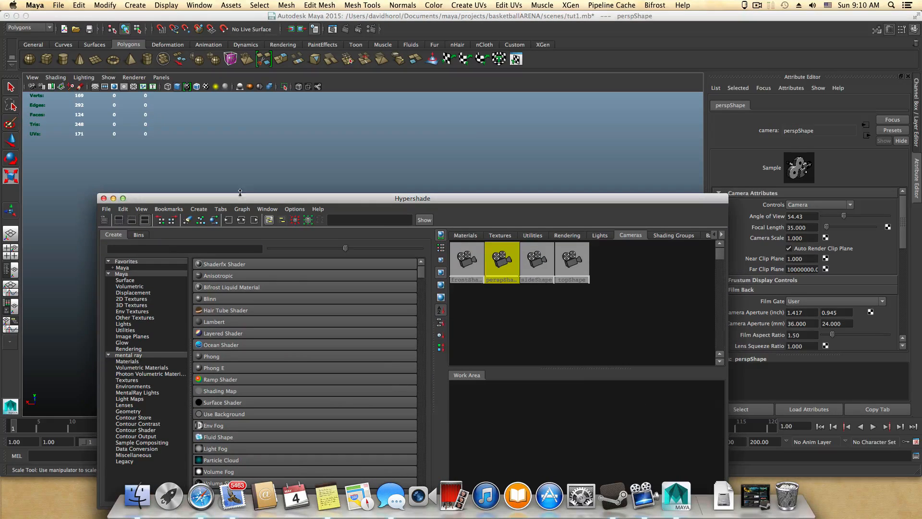
left_click(104, 198)
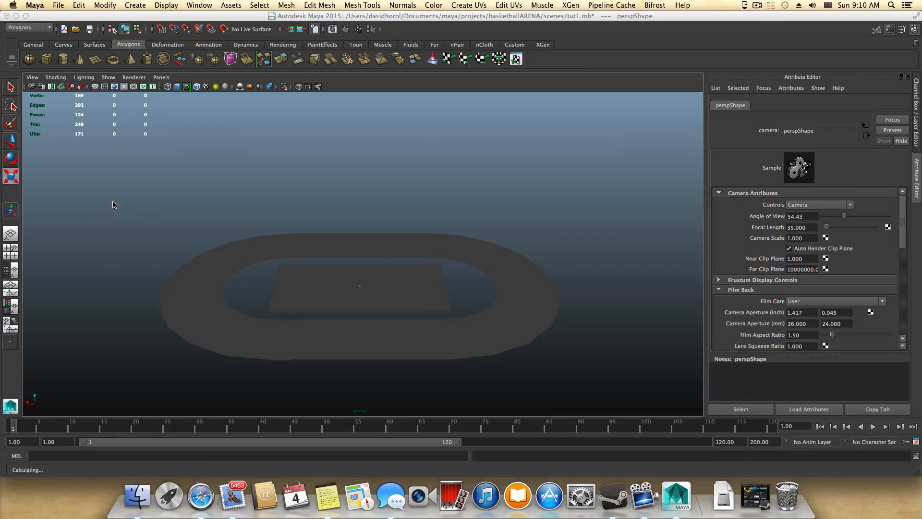
Step: Create a new display layer containing the court plane
left_click(449, 290)
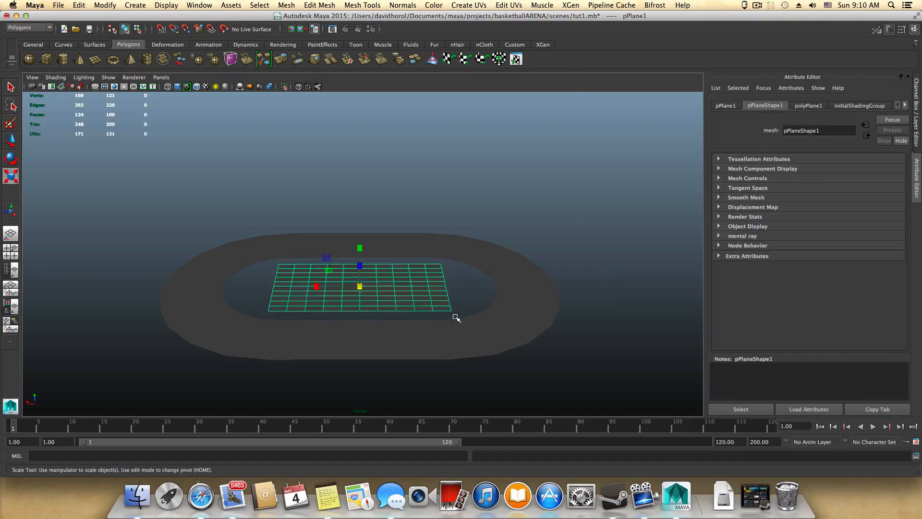
mouse_move(454, 306)
left_mouse_down("alt")
mouse_move(457, 315)
mouse_move(459, 307)
left_mouse_up("alt")
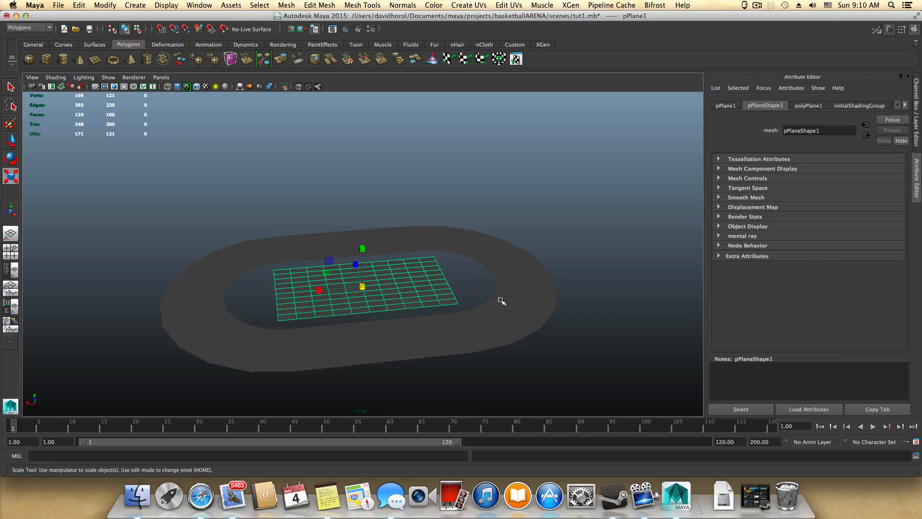
left_click(915, 29)
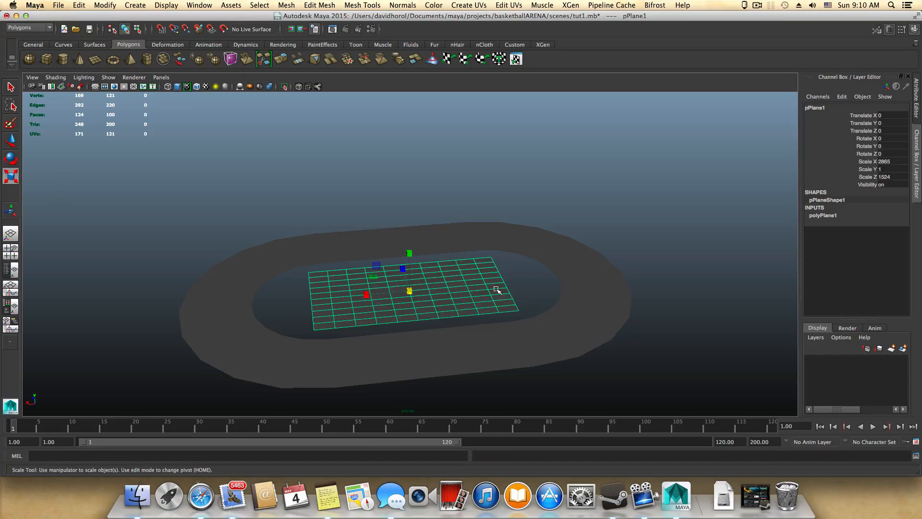
left_click(903, 349)
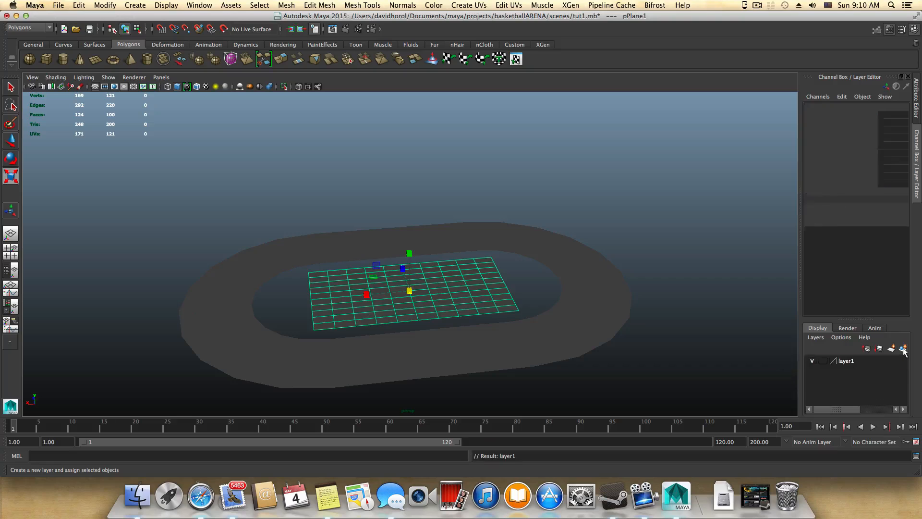
right_click(847, 363)
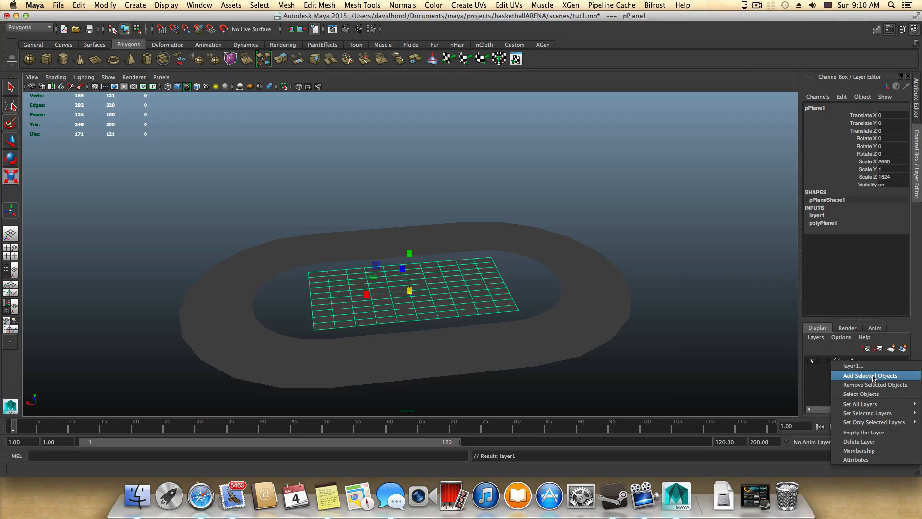
left_click(815, 366)
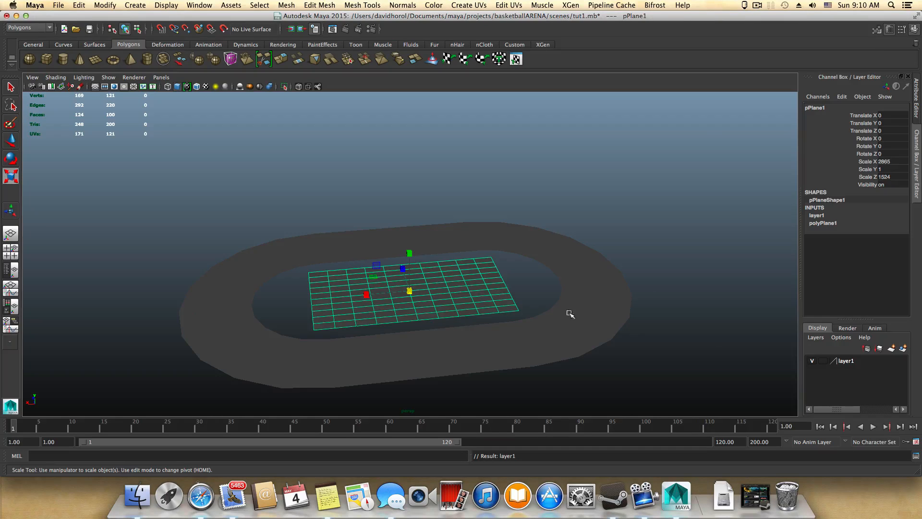
Step: Rename the court plane's display layer as court and set its color to bright green
double_click(844, 360)
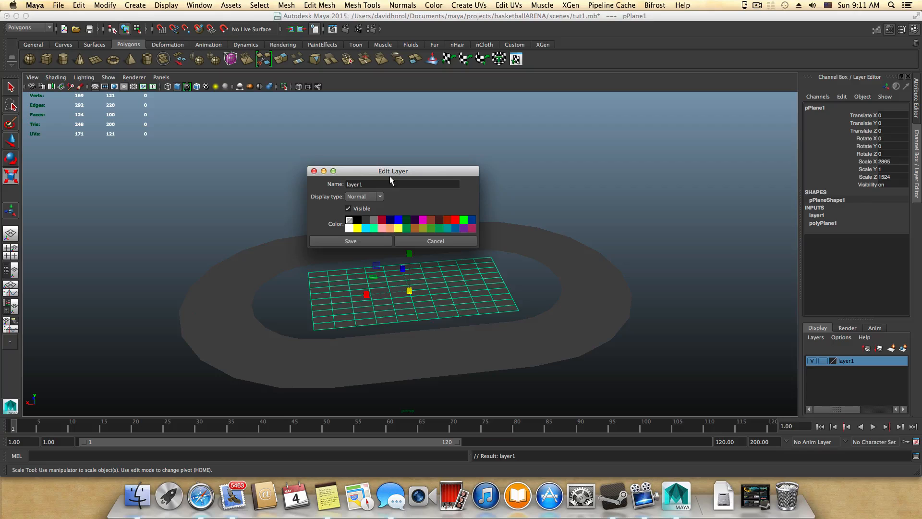
left_click_drag(391, 180, 324, 176)
type("court")
left_click(464, 220)
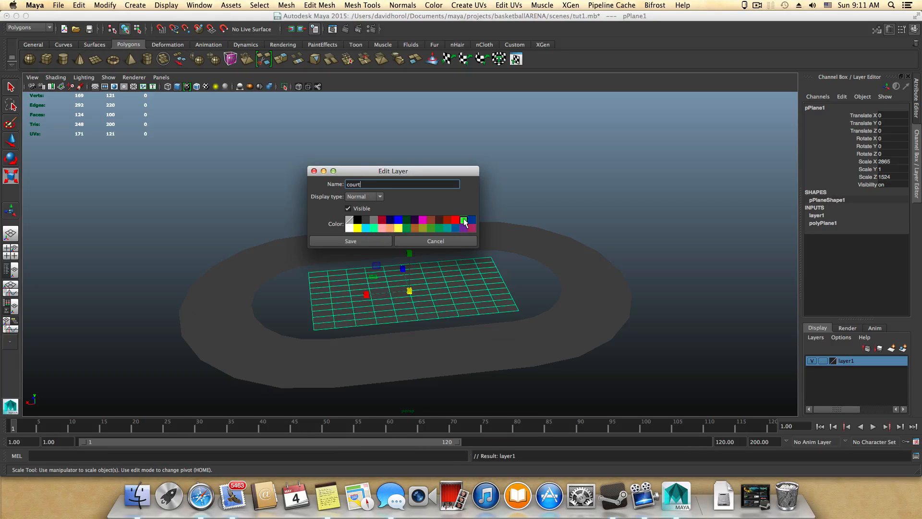
left_click(363, 241)
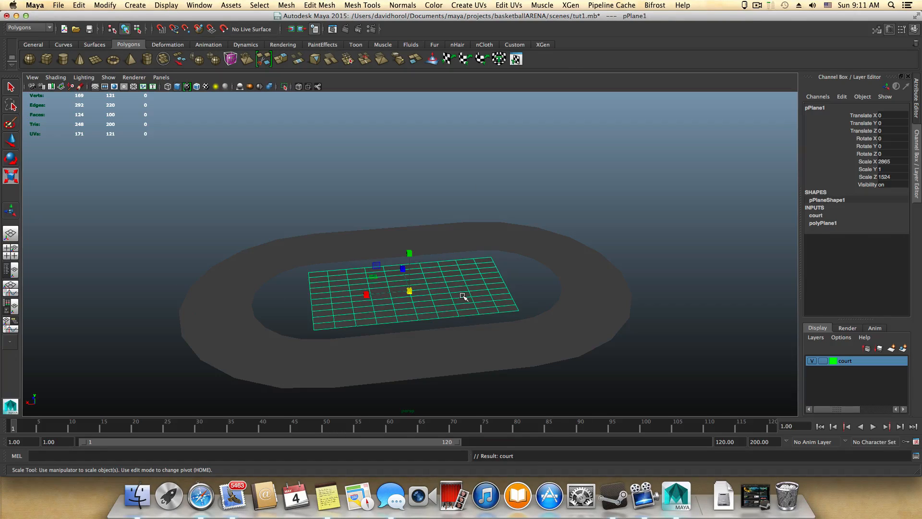
Step: Switch the viewport to wireframe display and hide the court layer
key("4")
left_click(529, 295)
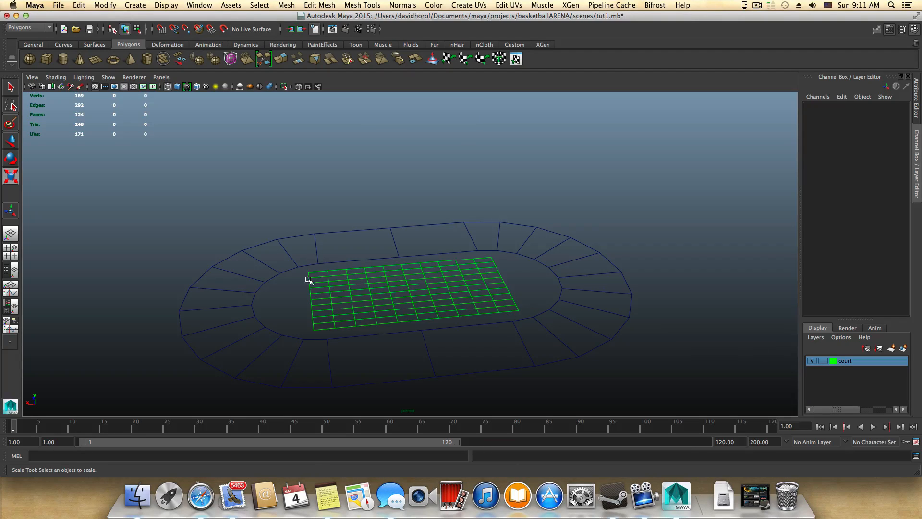
left_click_drag(387, 296, 442, 309, "alt")
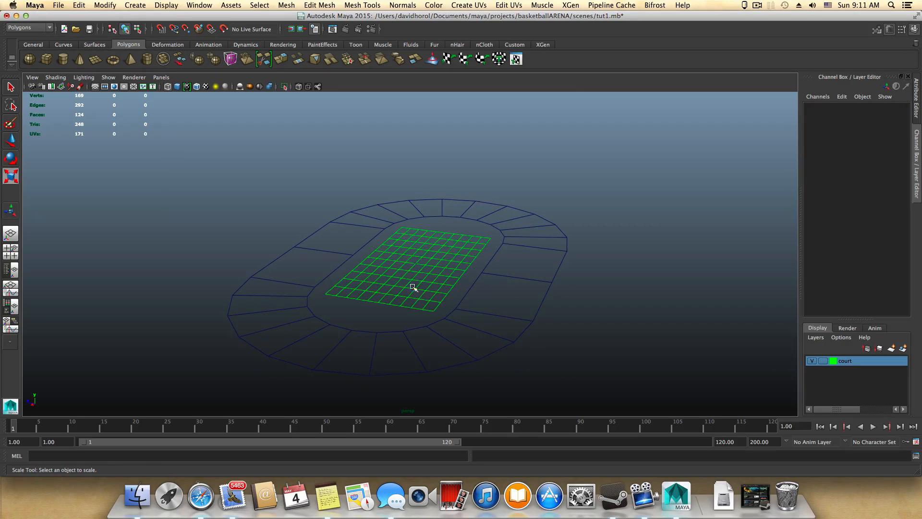
left_click_drag(316, 318, 286, 319, "alt")
right_click_drag(286, 319, 507, 333, "alt")
left_click_drag(506, 333, 484, 334, "alt")
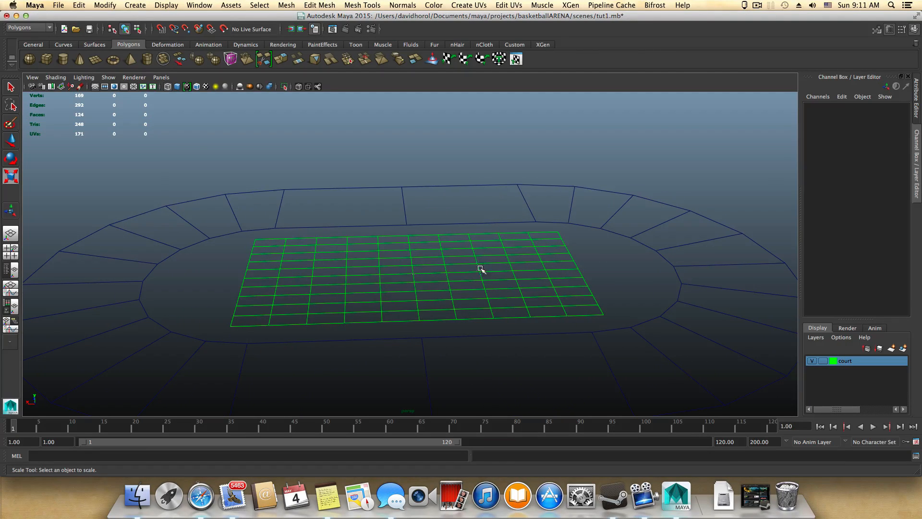
left_click(811, 361)
Step: Select the oval ring and reset the Insert Edge Loop Tool, setting it to Multiple edge loops with 10 loops
left_click(698, 336)
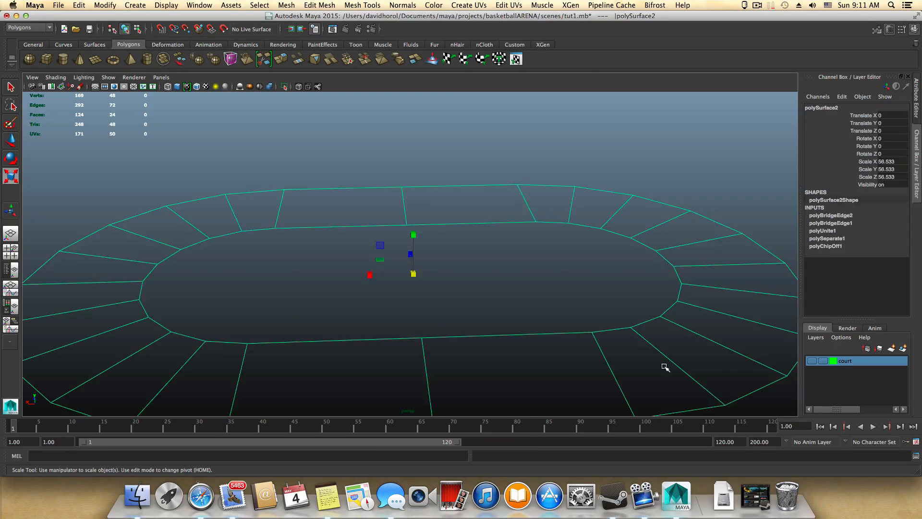
left_click_drag(665, 368, 729, 366, "alt")
right_click_drag(729, 367, 539, 323, "alt")
left_click_drag(540, 324, 566, 324, "alt")
middle_click_drag(567, 324, 514, 315, "alt")
right_click_drag(479, 282, 461, 294, "shift")
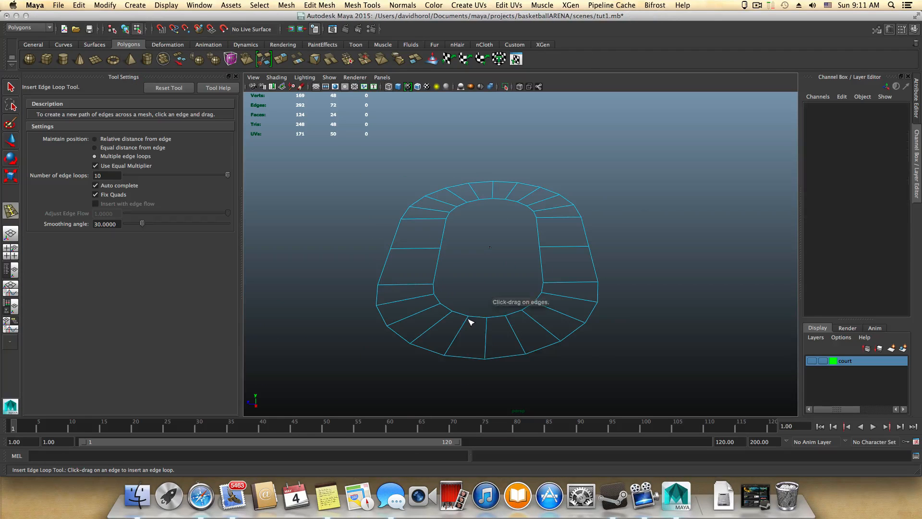
left_click(169, 88)
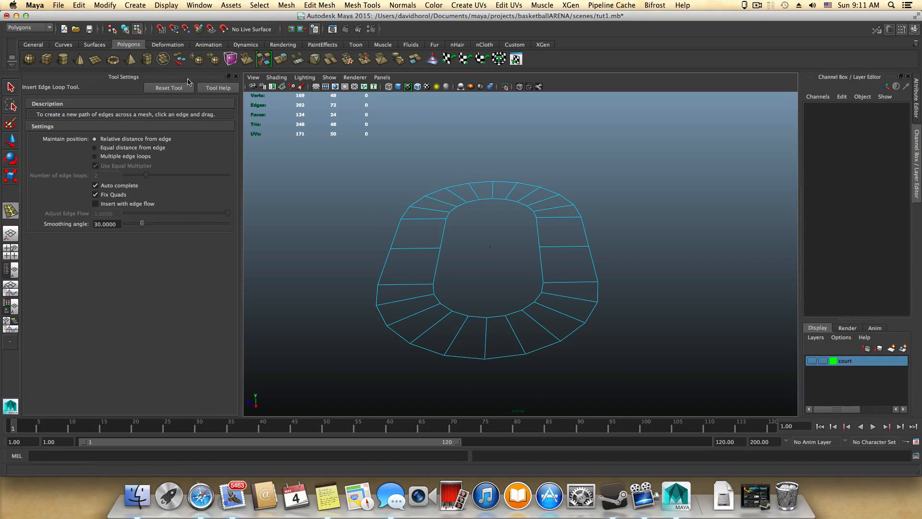
left_click(95, 156)
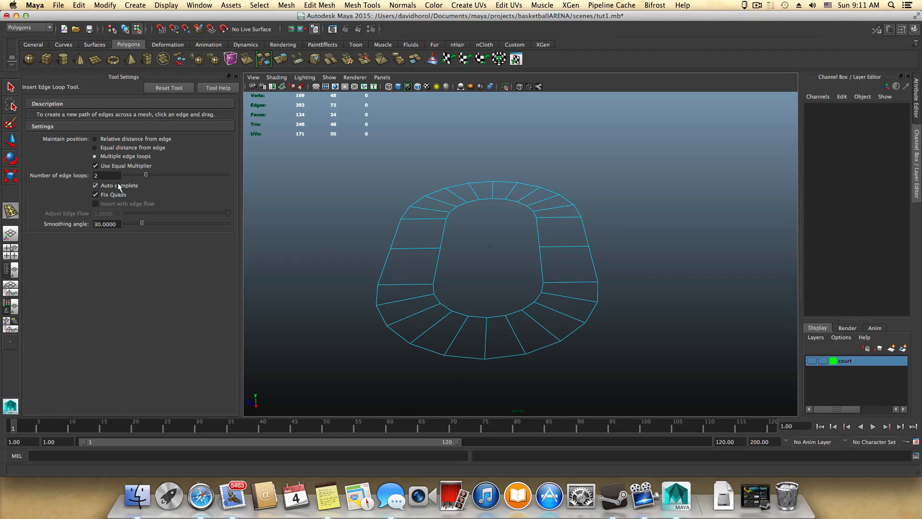
left_click(97, 175)
left_click_drag(97, 175, 83, 177)
type("10")
key("Return")
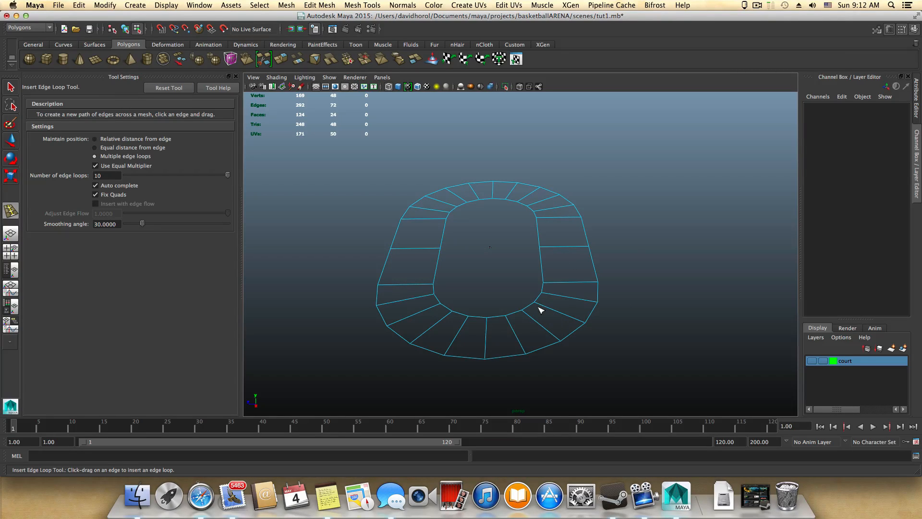
Step: Insert the ten evenly spaced edge loops around the oval ring and close the tool settings
right_click_drag(541, 310, 586, 309, "alt")
left_click_drag(588, 310, 587, 307, "alt")
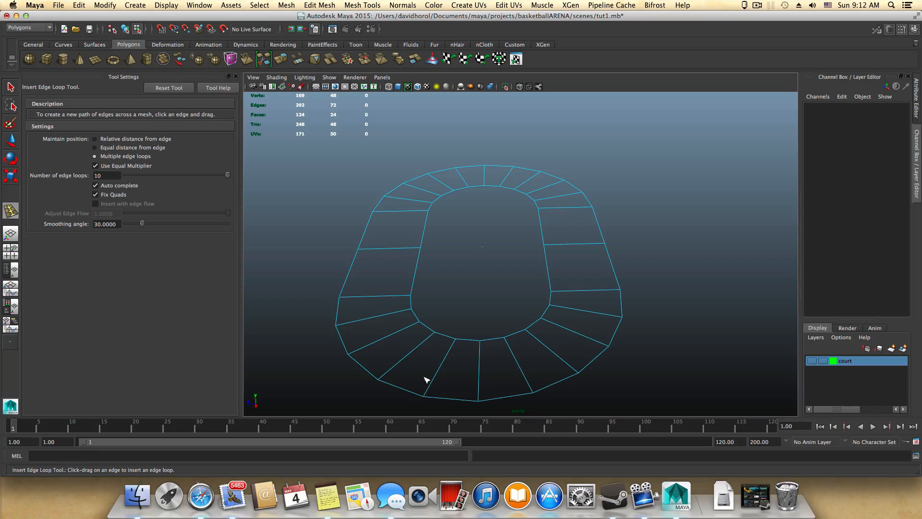
left_click(583, 290)
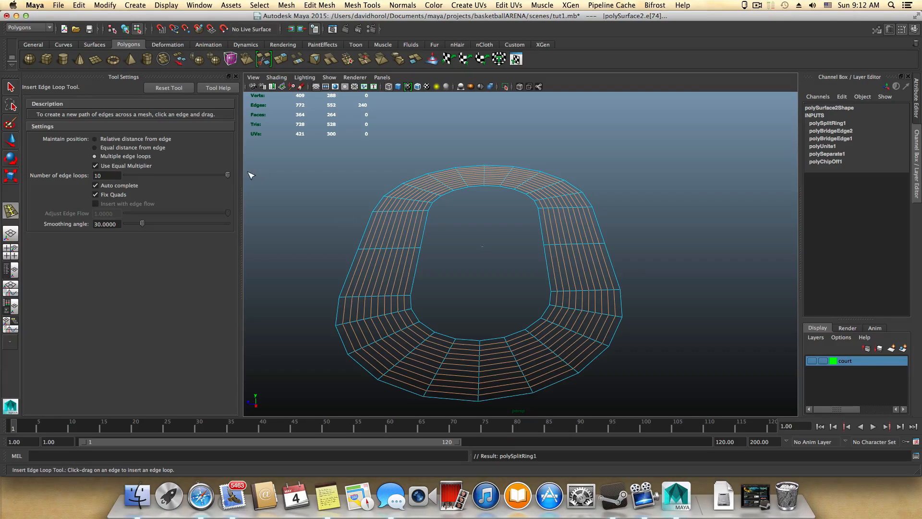
left_click(236, 77)
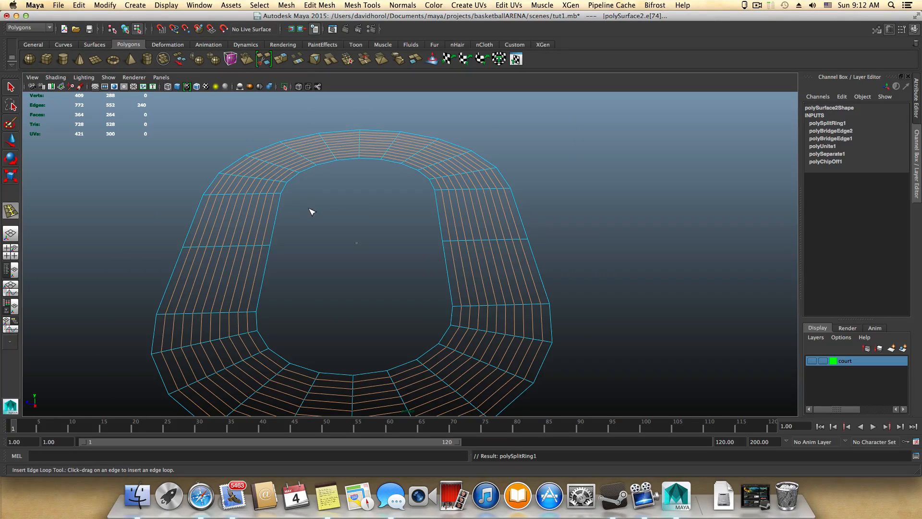
Step: Leave the Insert Edge Loop Tool for the Select Tool and return the oval ring to object mode
key("F8")
key("F8")
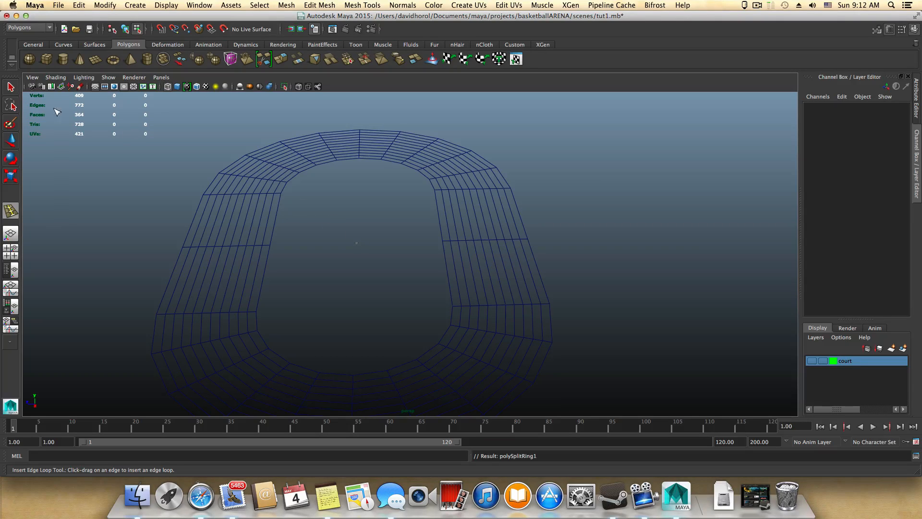
left_click(10, 88)
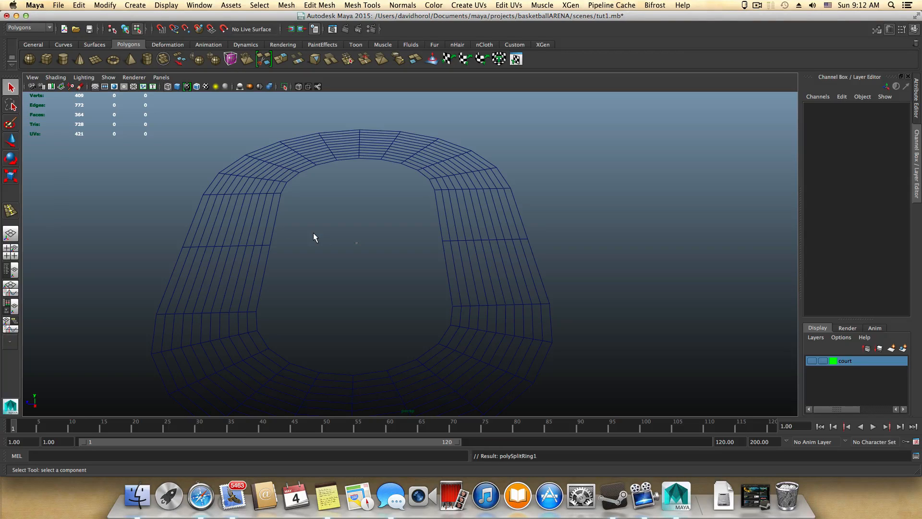
left_click(466, 240)
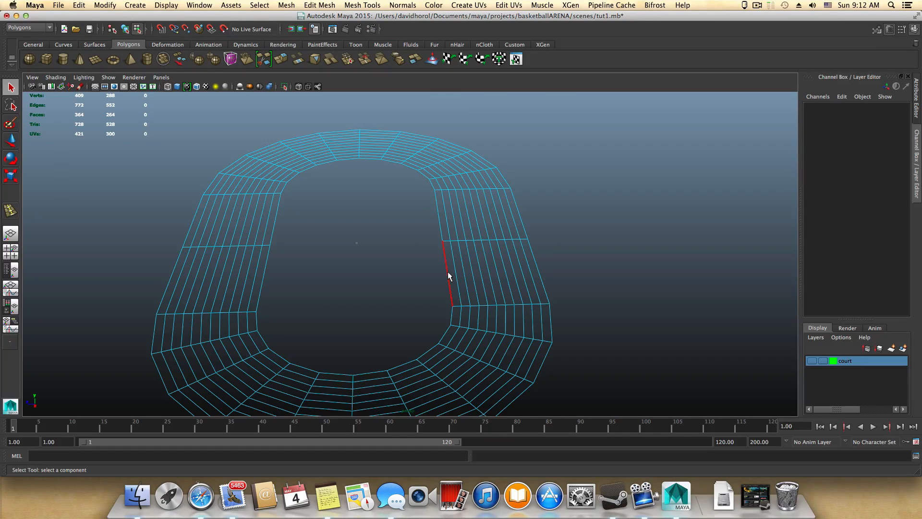
key("F8")
Step: Inspect the subdivided oval ring from several angles and switch the viewport to smooth shaded display
left_click_drag(470, 295, 461, 276, "alt")
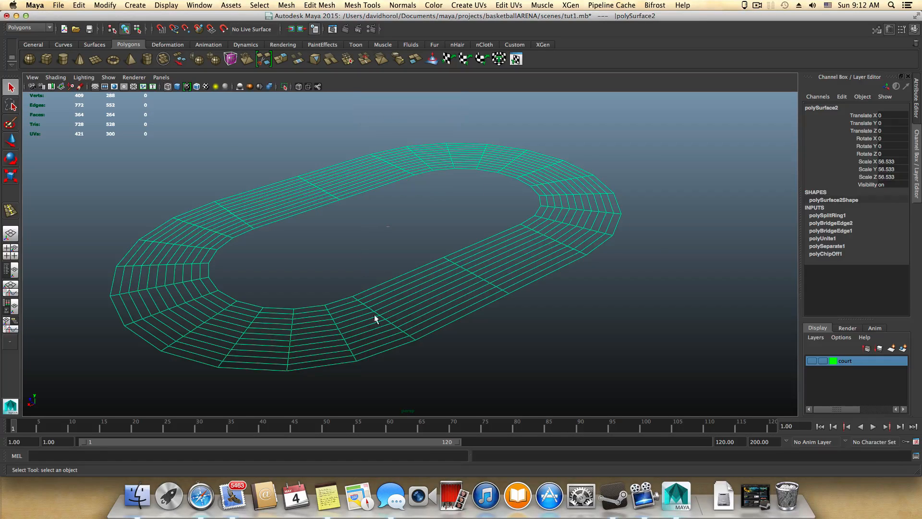
left_click_drag(375, 318, 340, 330, "alt")
left_click_drag(405, 259, 399, 291, "alt")
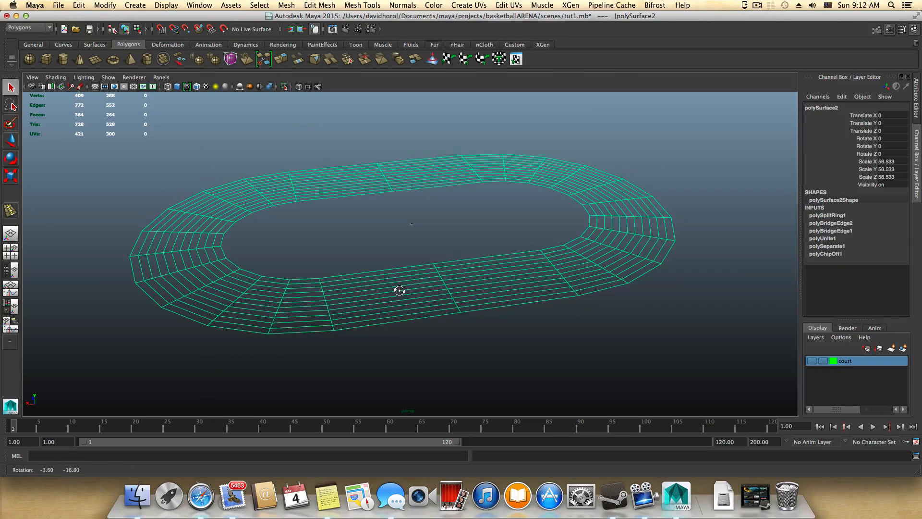
left_click(476, 356)
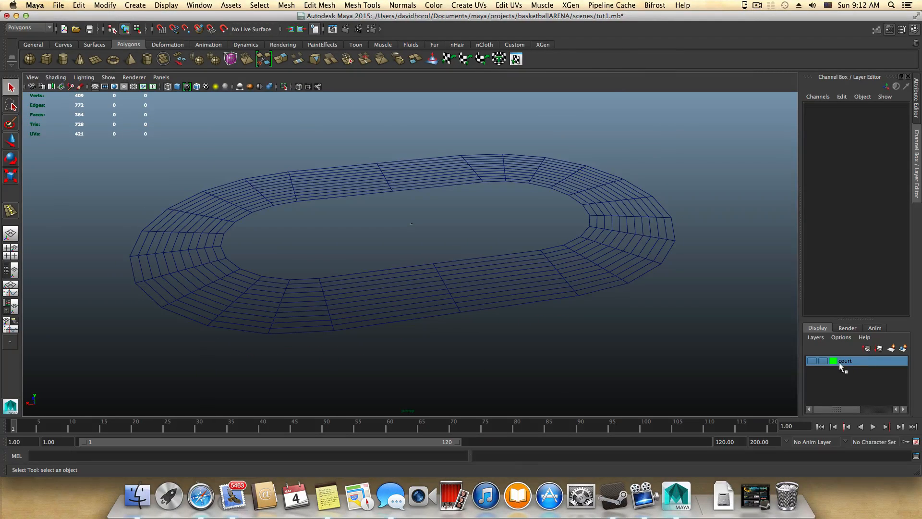
left_click_drag(291, 290, 484, 288)
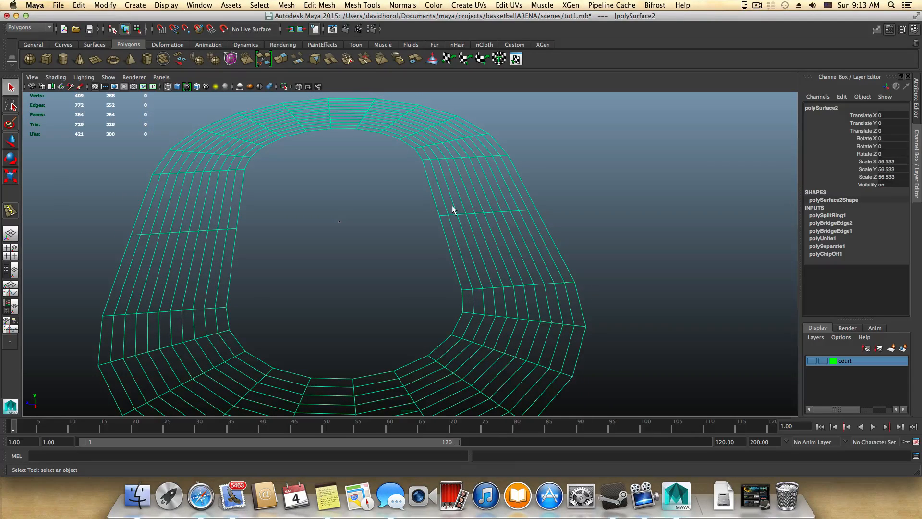
key("5")
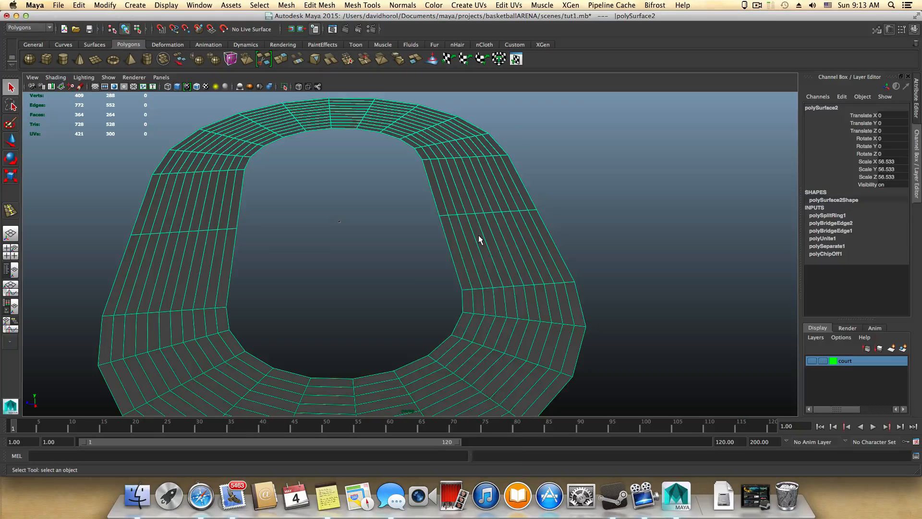
Step: Select the complete innermost loop of faces on the oval ring in face mode
right_click_drag(479, 235, 478, 261)
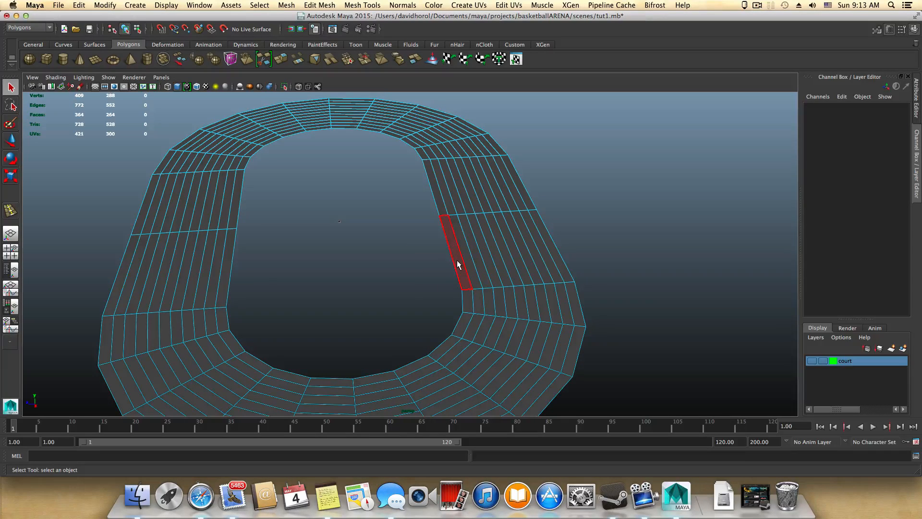
left_click(458, 263)
double_click(469, 297, "shift")
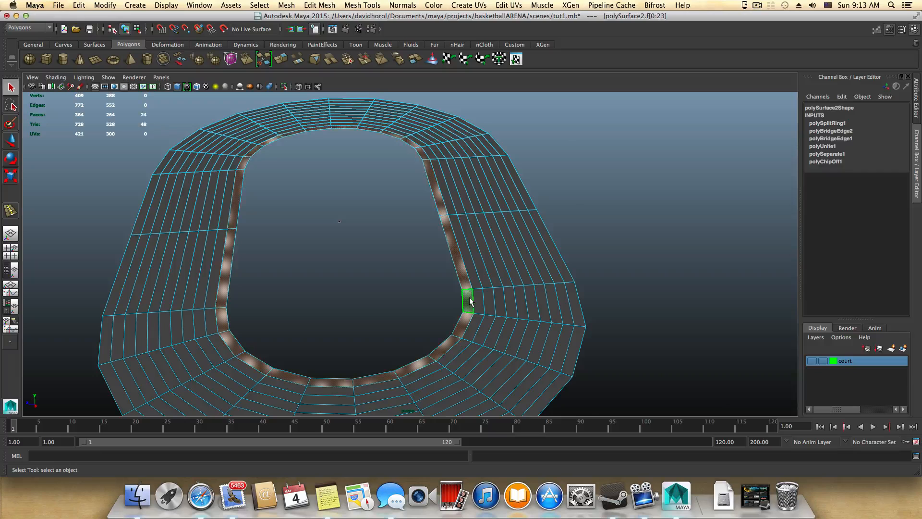
scroll(477, 310, "down", 3)
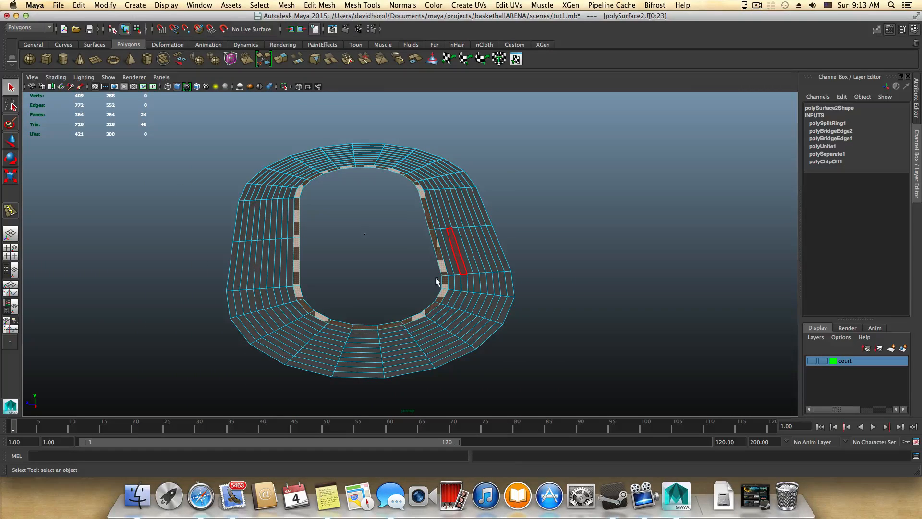
left_click_drag(402, 237, 396, 240, "alt")
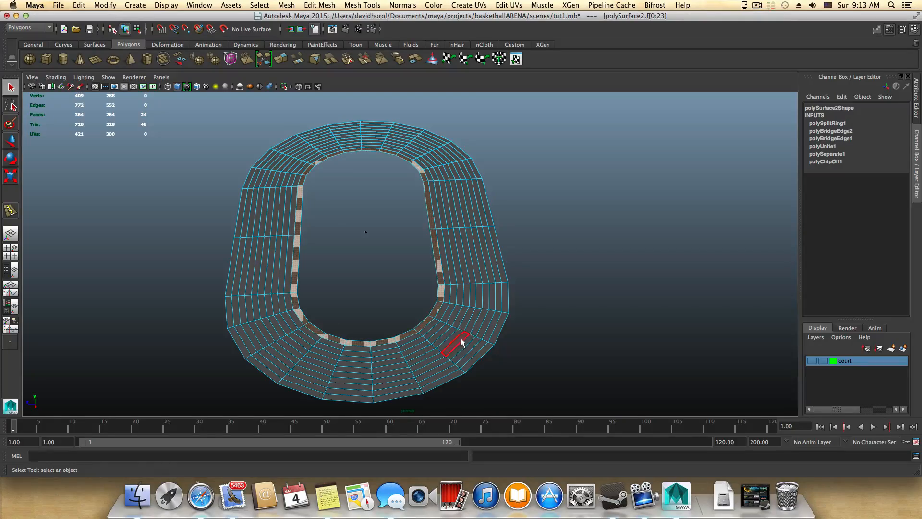
left_click_drag(460, 341, 480, 295, "alt")
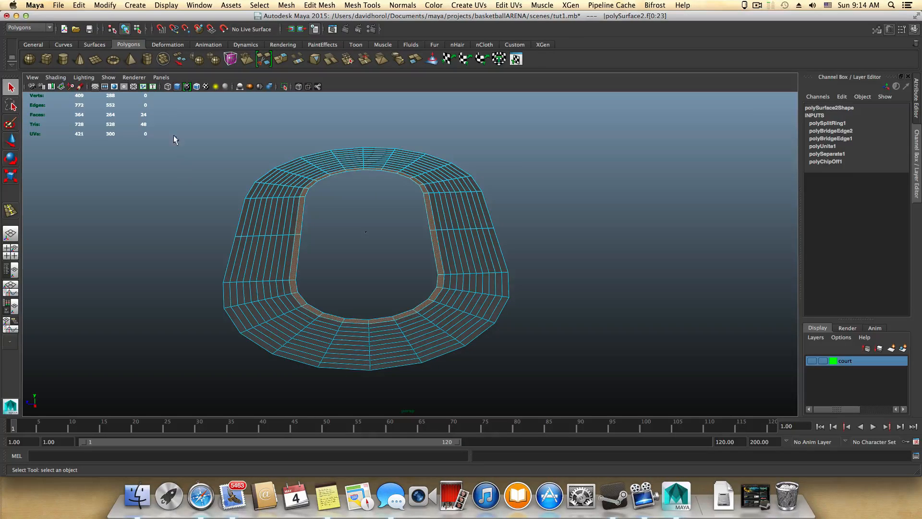
Step: Invert the face selection and delete the outer faces, keeping only the ring's innermost face loop
left_click_drag(150, 111, 606, 401)
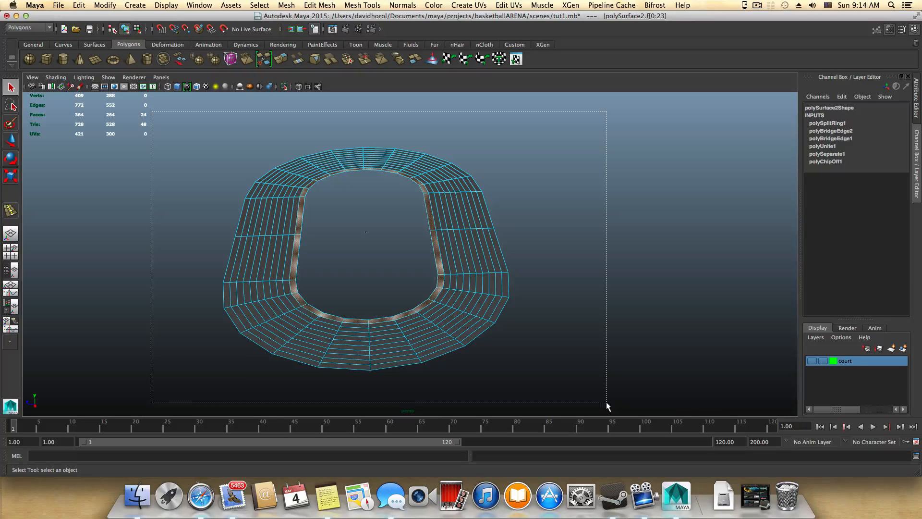
left_click_drag(606, 402, 606, 402)
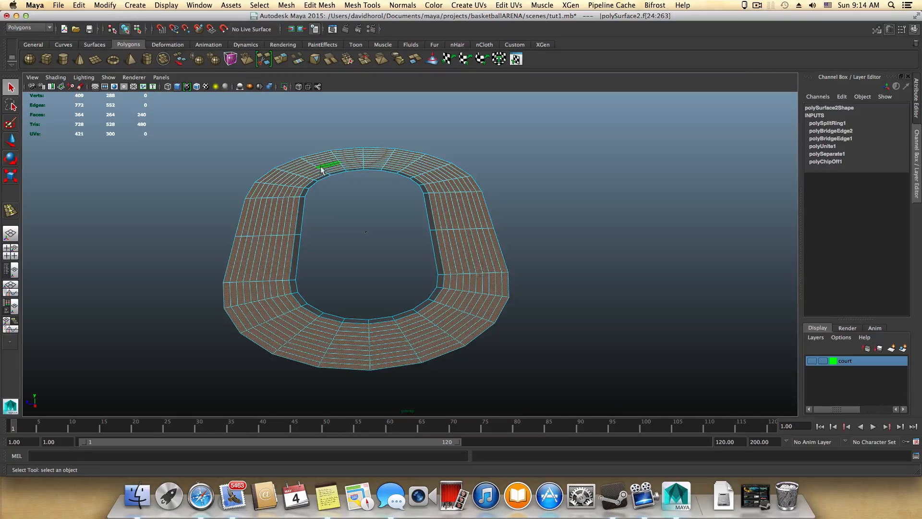
mouse_move(327, 211)
left_mouse_down("alt")
mouse_move(330, 226)
mouse_move(333, 218)
left_mouse_up("alt")
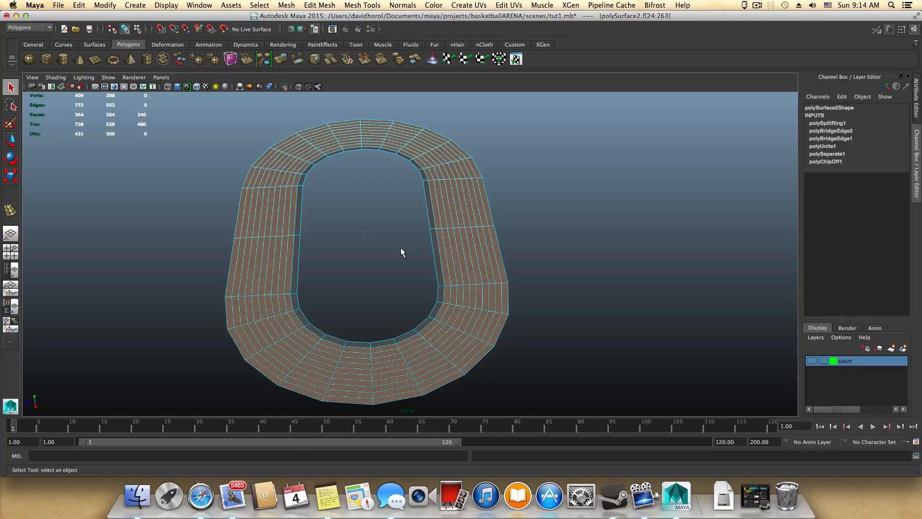
key("Delete")
left_click_drag(370, 239, 386, 300, "alt")
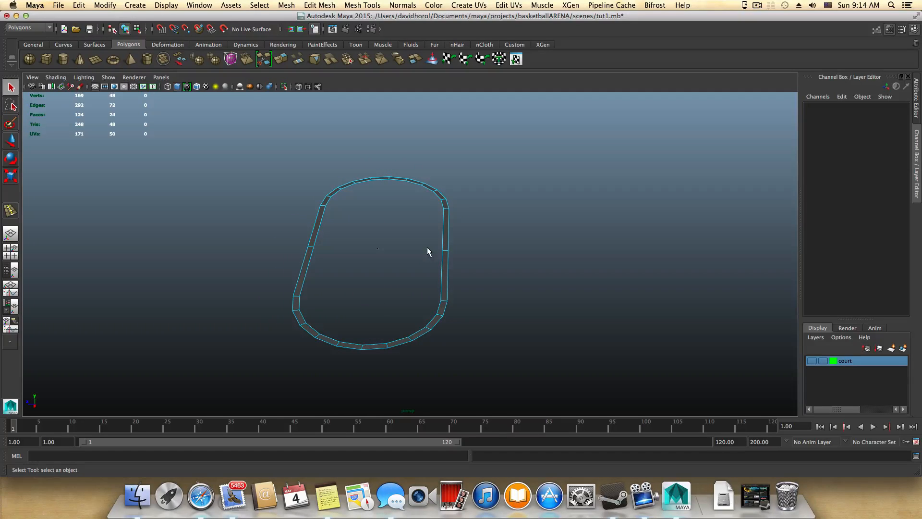
left_click_drag(441, 256, 447, 255, "alt")
right_click_drag(448, 255, 449, 235)
left_click_drag(448, 249, 578, 346, "alt")
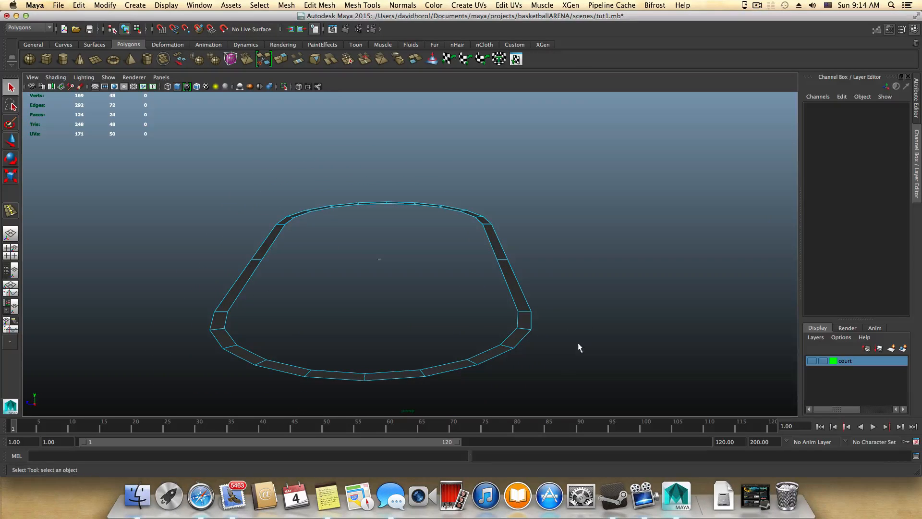
Step: Switch to Notes and review the stair and walkway dimensions in the maya-basketball note
left_click(329, 497)
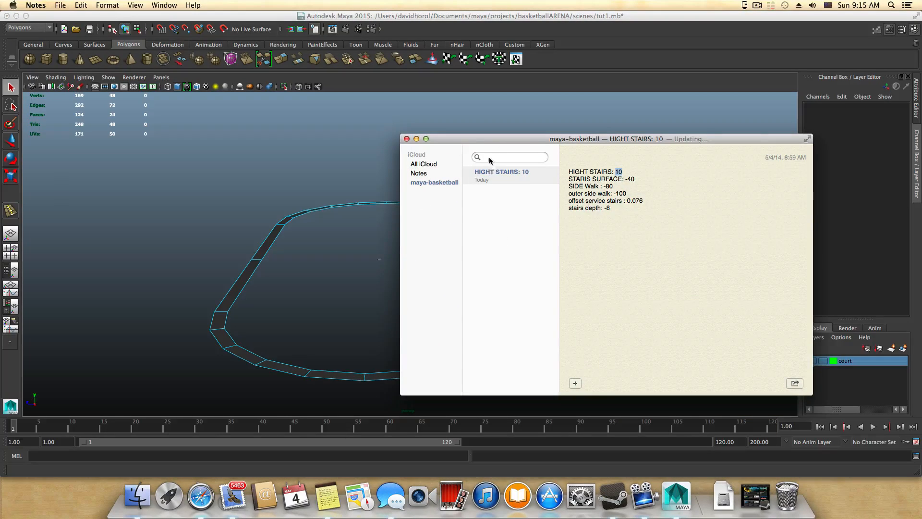
left_click_drag(493, 141, 419, 178)
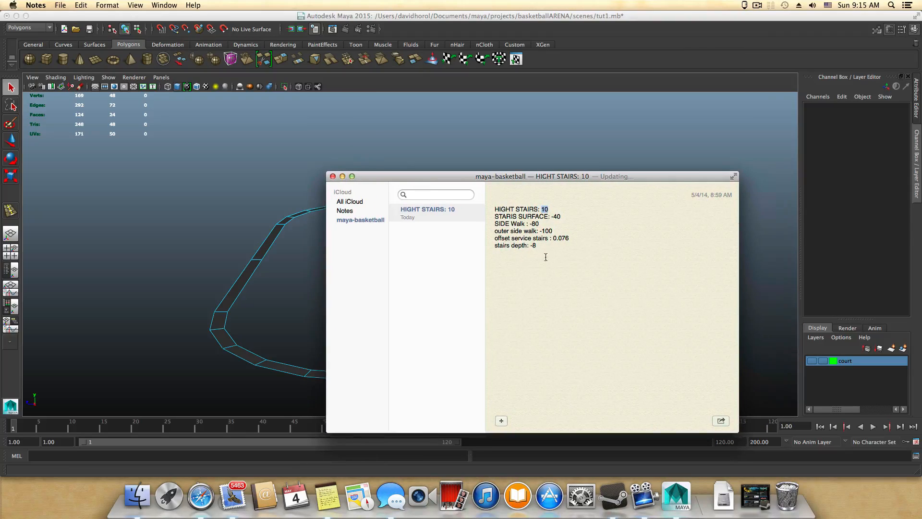
left_click_drag(539, 251, 494, 203)
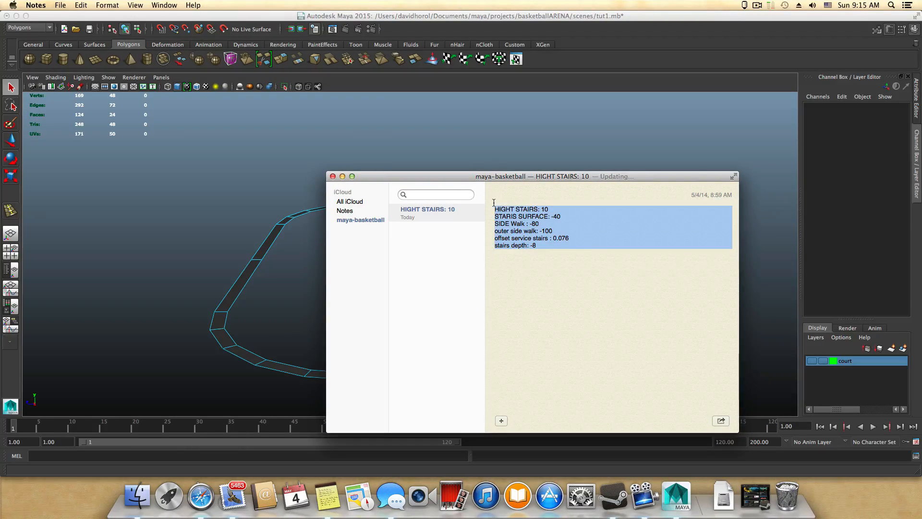
left_click(520, 263)
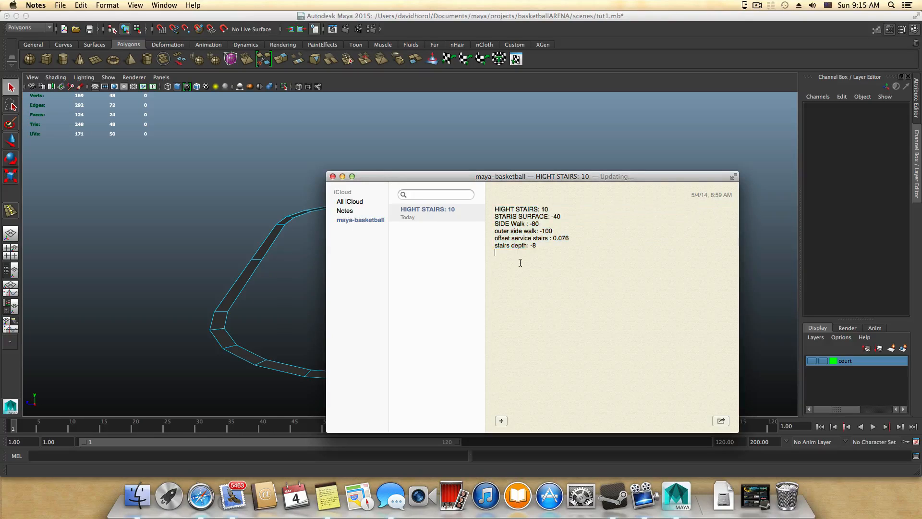
Step: Examine the stair height, surface, walkway, offset and depth values in the note, minimize Notes and switch back to Maya
left_click_drag(535, 248, 509, 260)
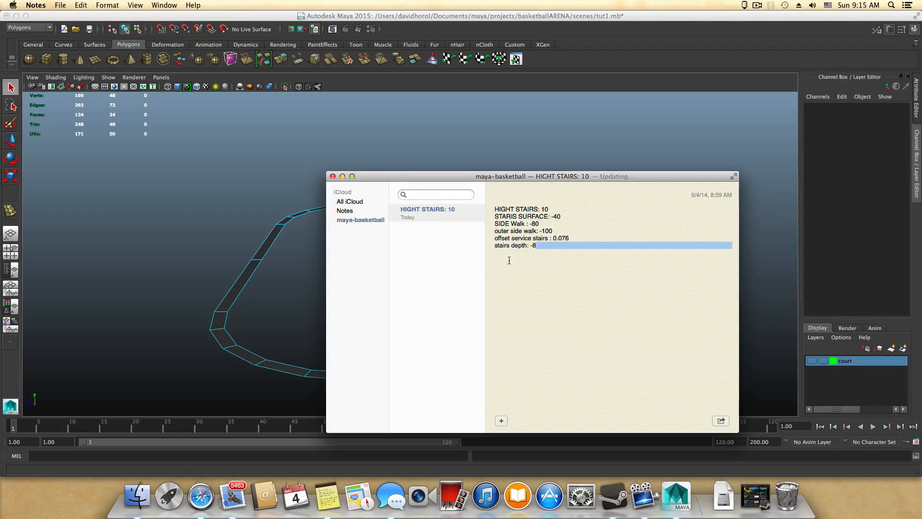
left_click(536, 249)
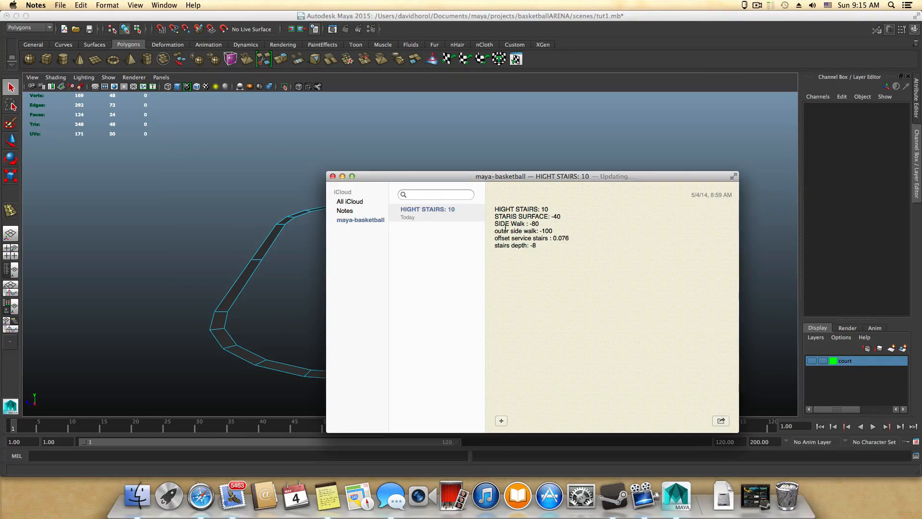
left_click_drag(495, 208, 561, 218)
left_click_drag(536, 250, 533, 247)
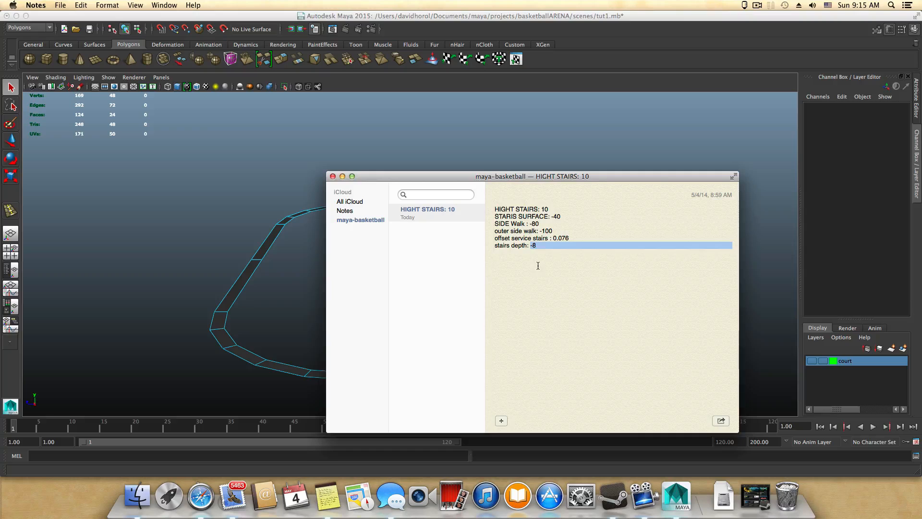
left_click(537, 252)
left_click_drag(536, 246, 494, 247)
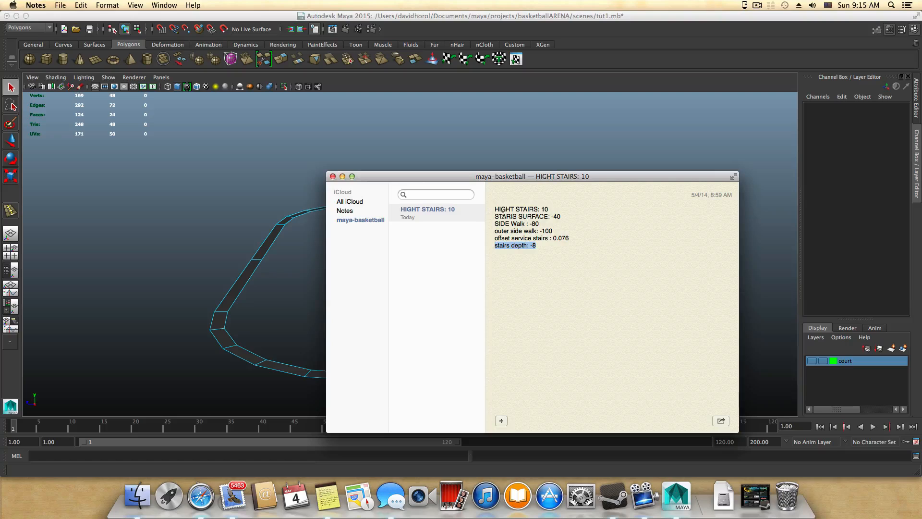
left_click_drag(503, 216, 493, 247)
left_click(343, 177)
left_click(531, 292)
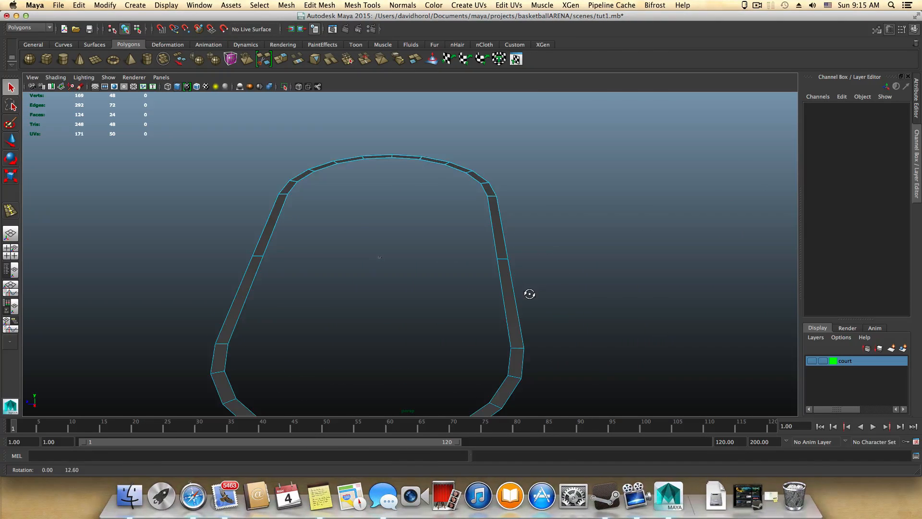
Step: Select the complete outer border edge loop of the oval ring and check the construction history toggle
mouse_move(531, 292)
left_mouse_down("alt")
mouse_move(557, 284)
mouse_move(546, 292)
left_mouse_up("alt")
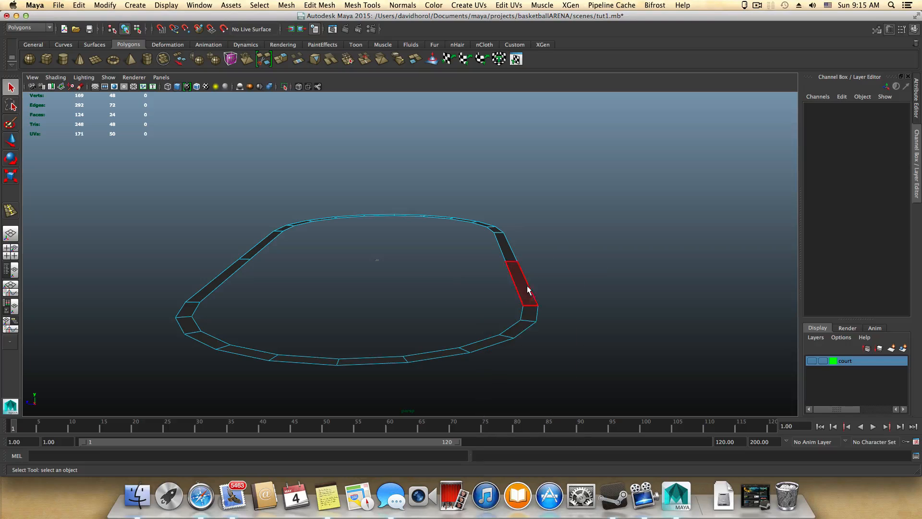
right_click_drag(528, 280, 528, 262)
double_click(523, 272)
left_click_drag(528, 288, 497, 307, "alt")
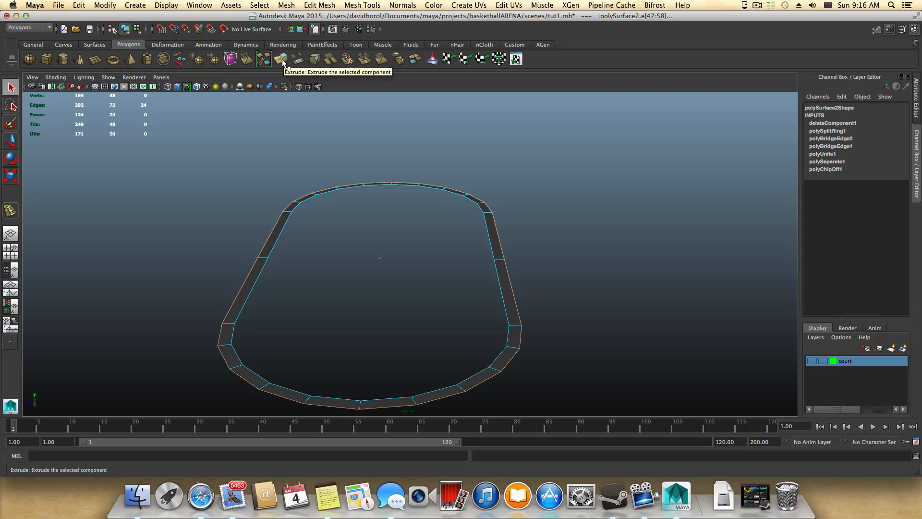
left_click(315, 30)
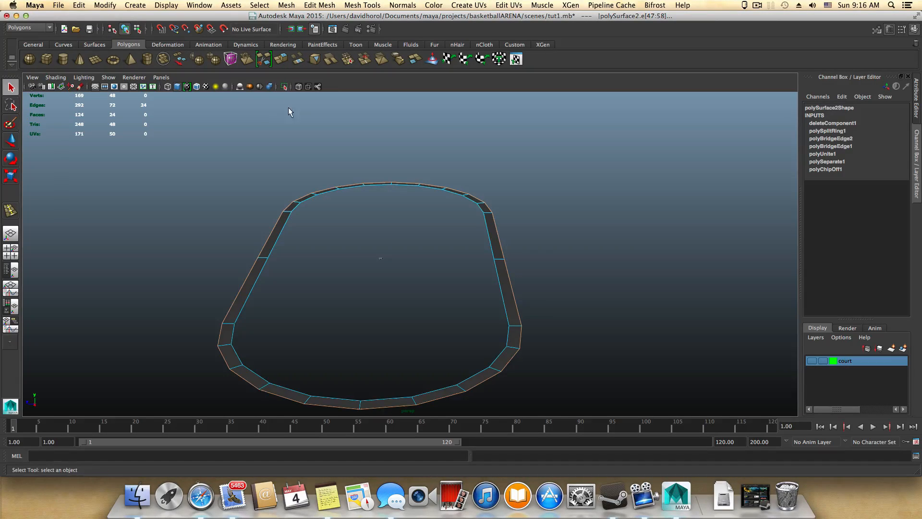
left_click_drag(289, 107, 291, 109, "alt")
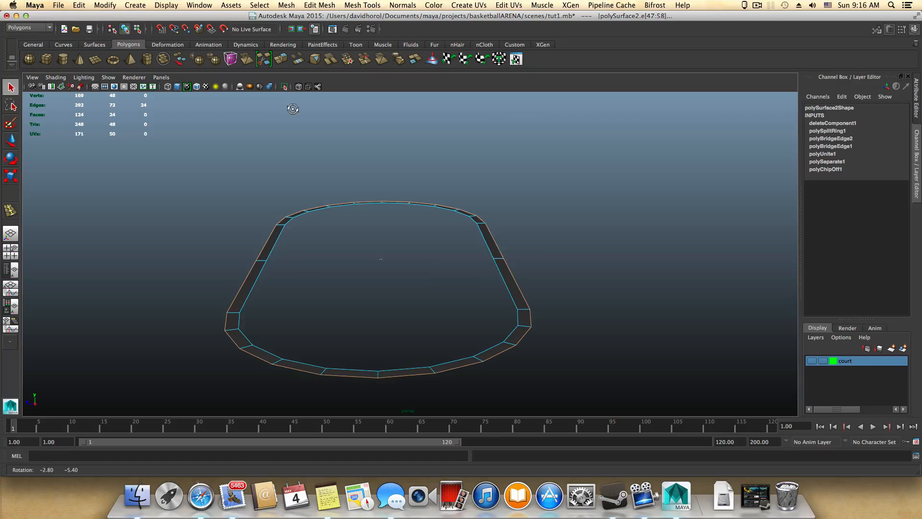
Step: Extrude the ring's outer border edges upward as the first stair riser with a Local Translate Z of 10
left_click(281, 60)
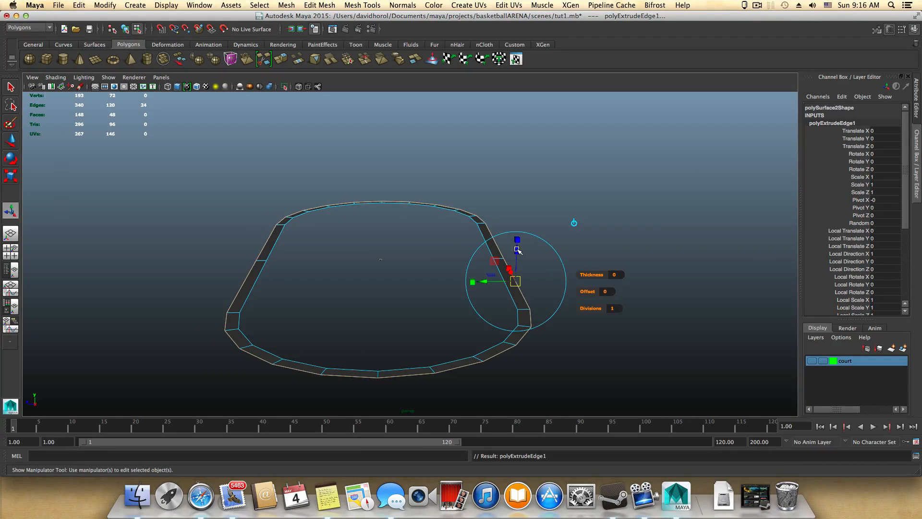
left_click_drag(518, 251, 517, 250)
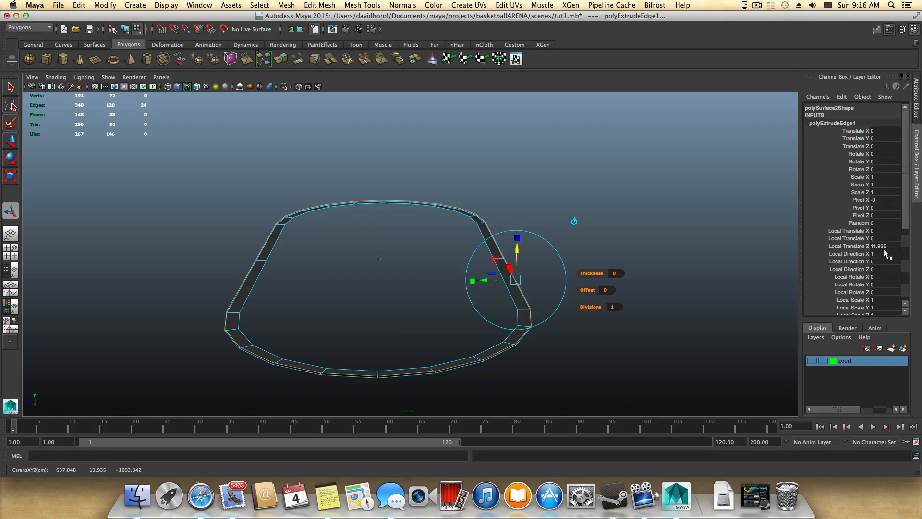
left_click_drag(518, 247, 517, 246)
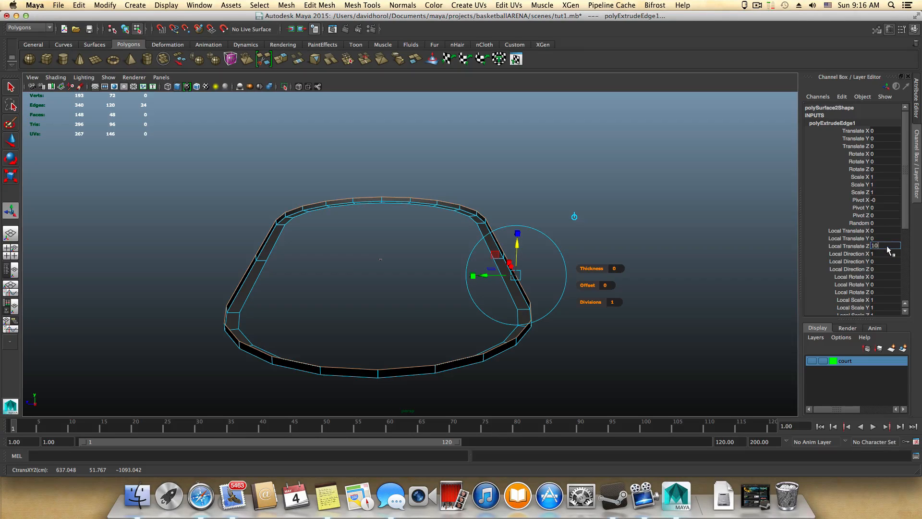
key("Return")
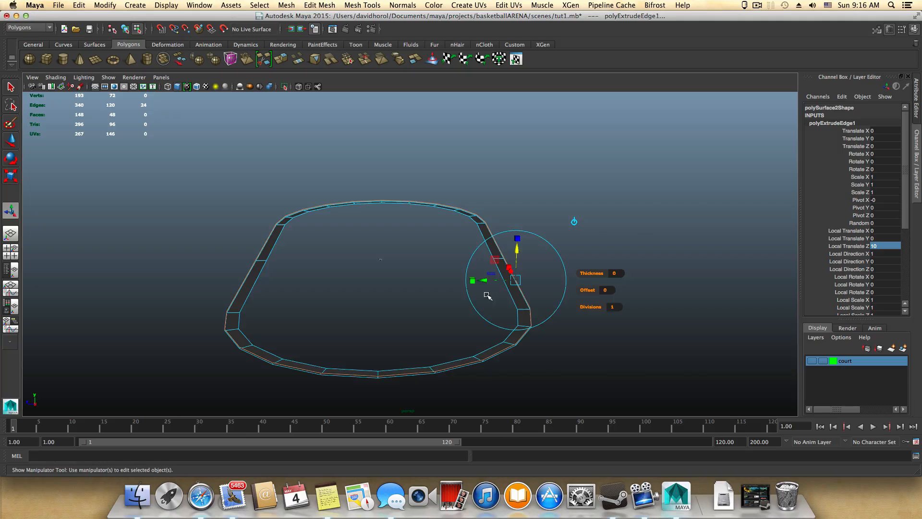
Step: Examine the first extruded riser around the ring's outer edge from several angles and distances
right_click_drag(485, 293, 702, 332, "alt")
left_click_drag(701, 332, 672, 338, "alt")
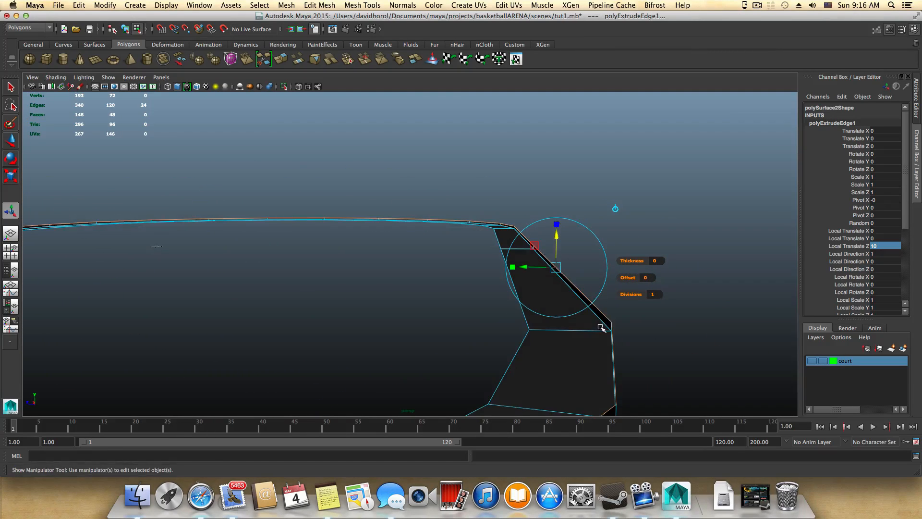
right_click_drag(601, 325, 664, 326, "alt")
left_click_drag(662, 319, 619, 331, "alt")
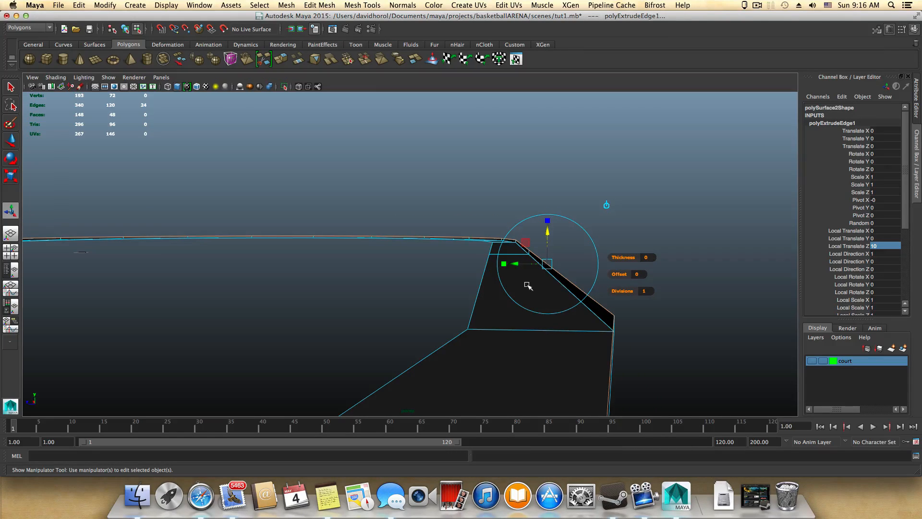
left_click_drag(529, 284, 561, 338, "alt")
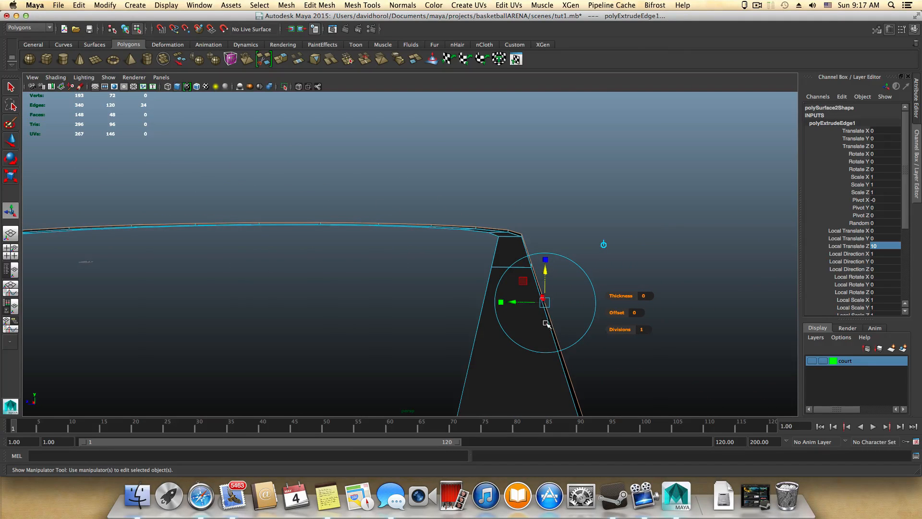
left_click_drag(523, 312, 608, 260, "alt")
left_click_drag(660, 316, 507, 290, "alt")
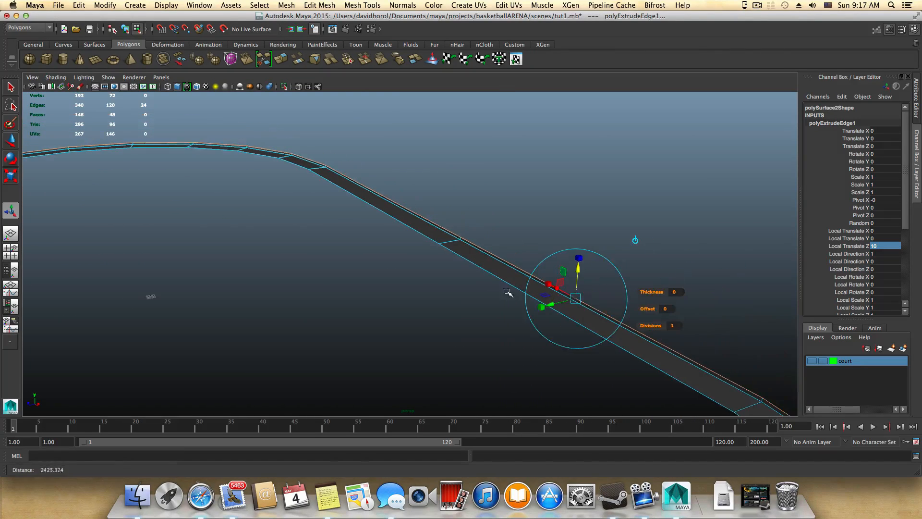
left_click_drag(624, 315, 527, 315, "alt")
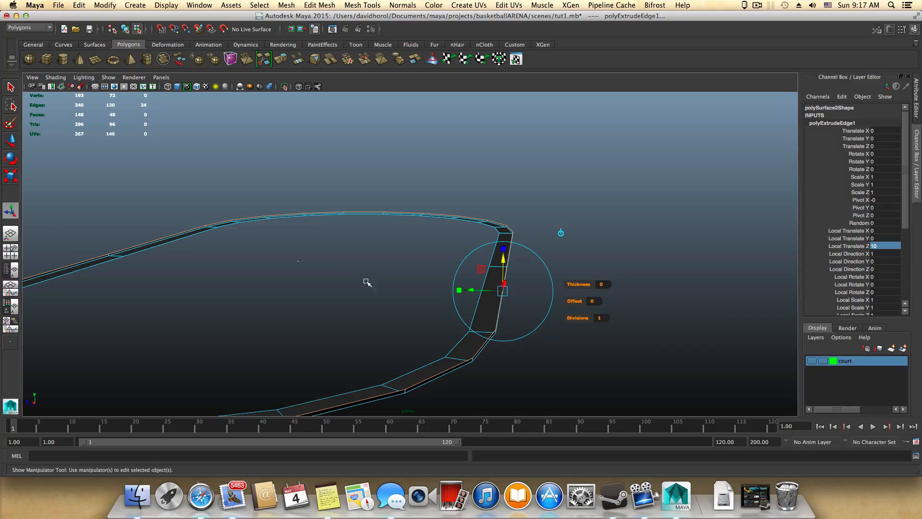
left_click_drag(486, 311, 525, 311, "alt")
right_click_drag(559, 314, 615, 315, "alt")
left_click_drag(679, 319, 485, 325, "alt")
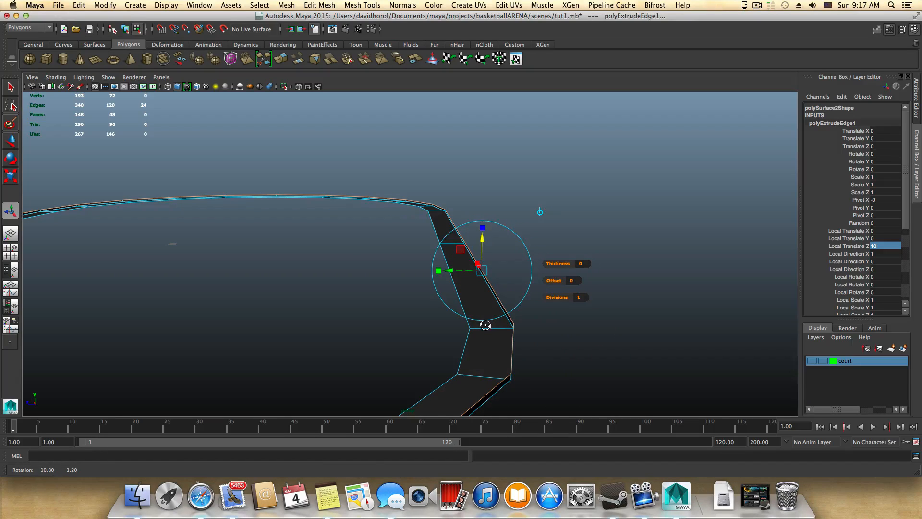
left_click_drag(412, 316, 469, 321, "alt")
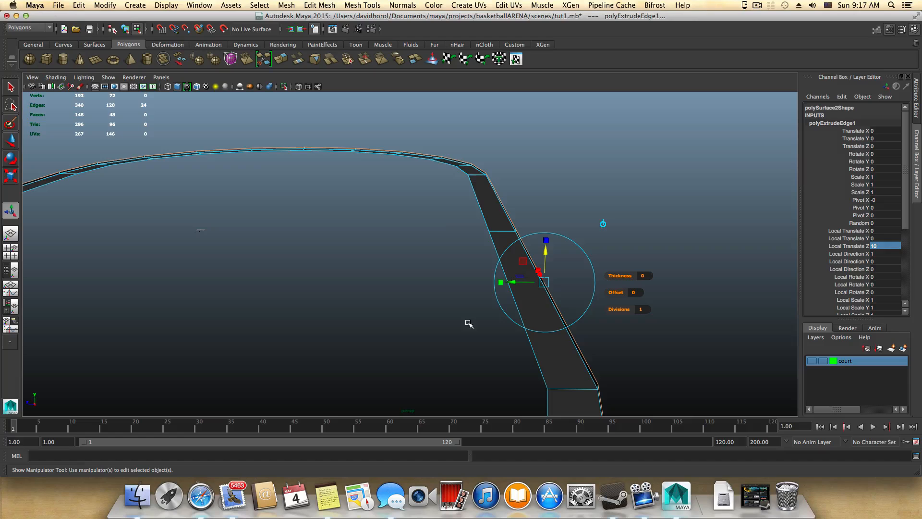
Step: Extrude the riser's top edge loop outward as the first stair surface with a Local Translate Z of -40
left_click(282, 62)
left_click_drag(544, 290, 471, 279, "alt")
scroll(468, 281, "up", 2)
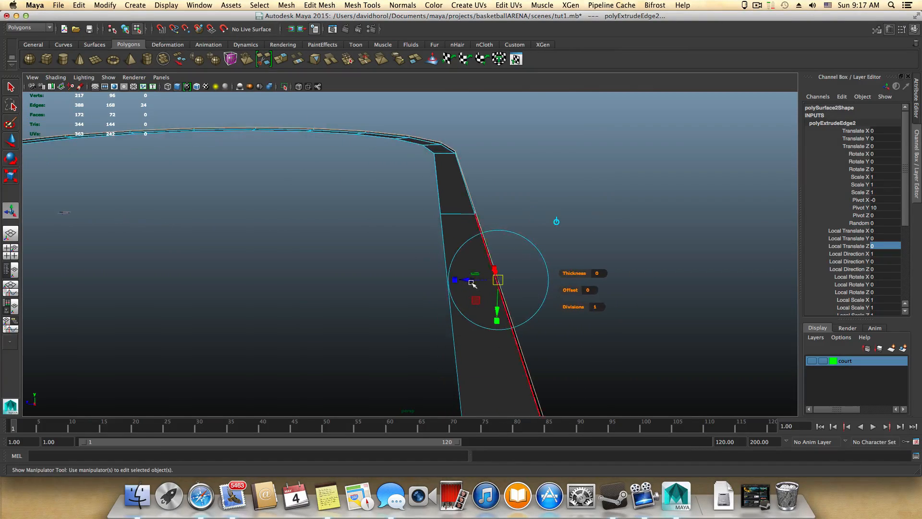
left_click_drag(465, 280, 468, 281)
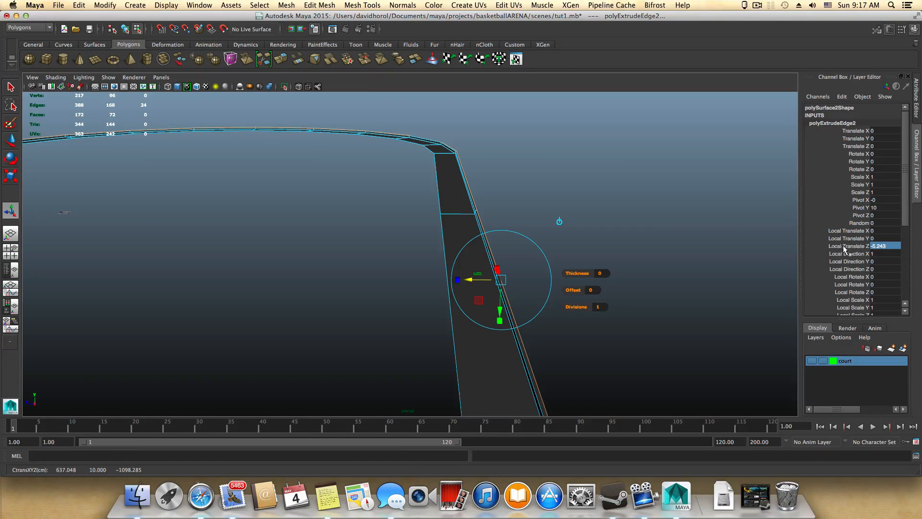
double_click(888, 247)
type("-40")
key("Return")
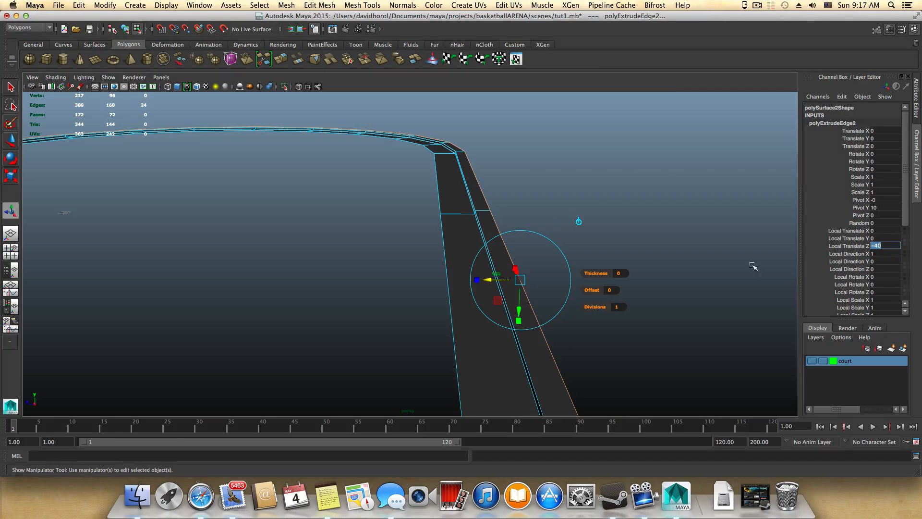
Step: Extrude the outer edge loop of the first stair surface upward as the second riser, with Local Translate Z set to 10
left_click_drag(669, 298, 700, 336, "alt")
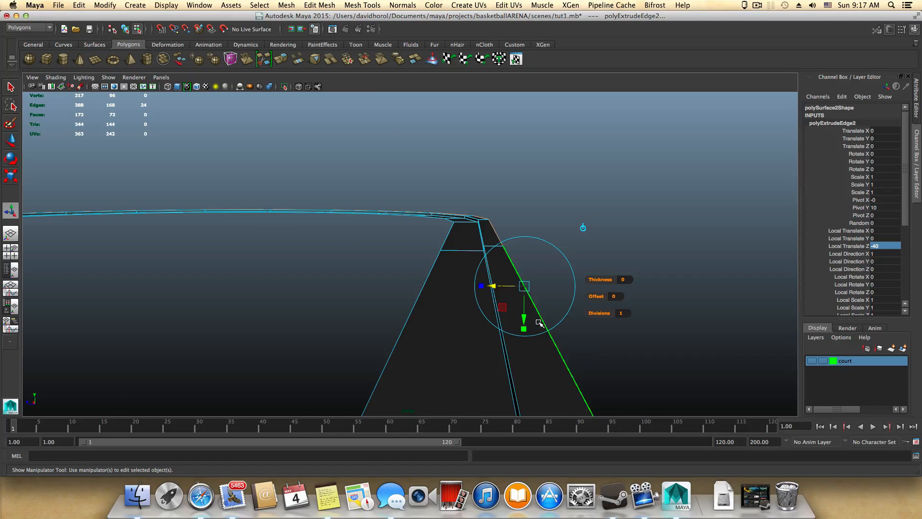
left_click_drag(522, 318, 502, 291, "alt")
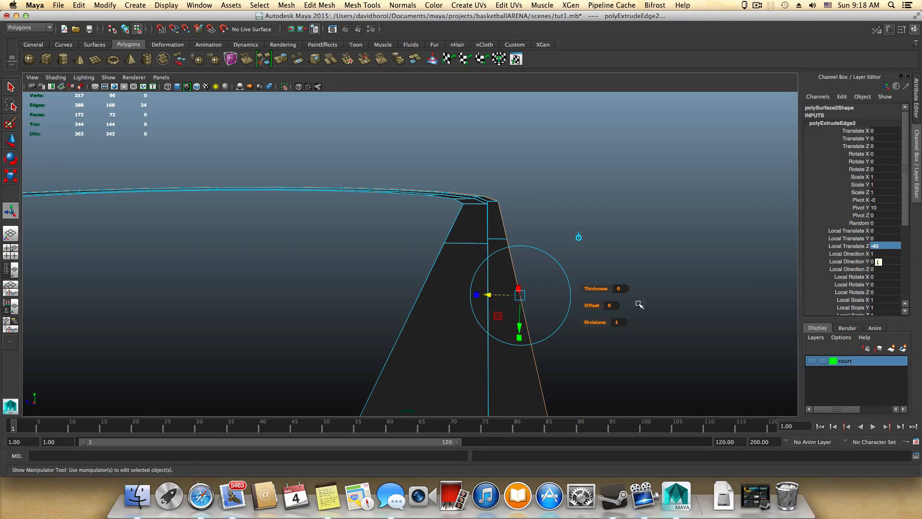
mouse_move(582, 332)
left_mouse_down("alt")
mouse_move(588, 323)
mouse_move(578, 327)
left_mouse_up("alt")
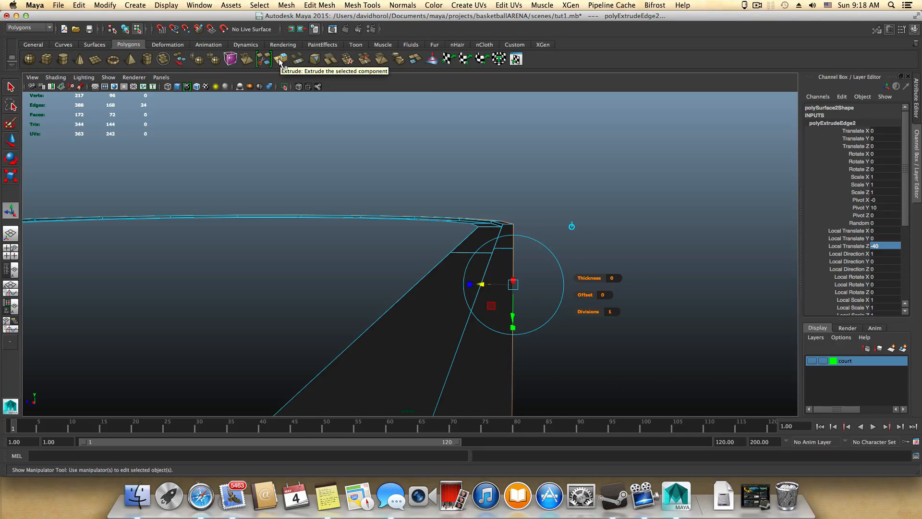
left_click_drag(401, 232, 404, 232, "alt")
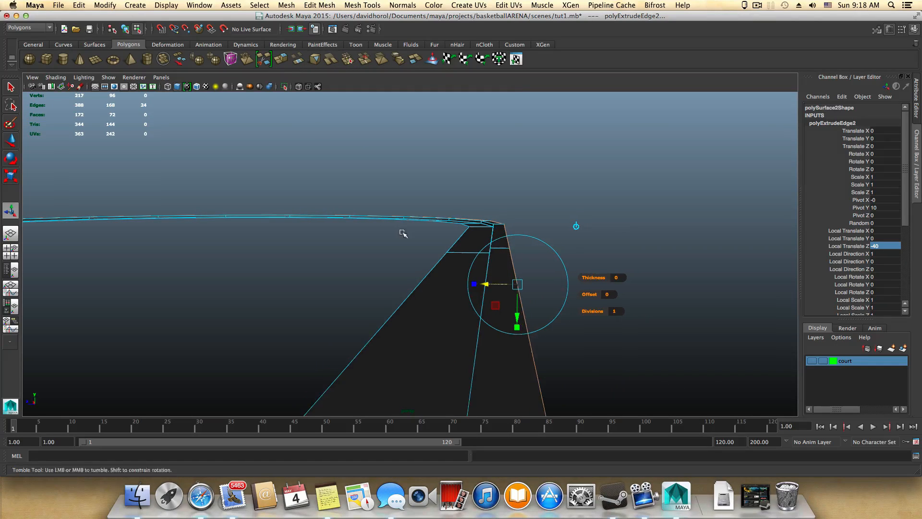
left_click(280, 59)
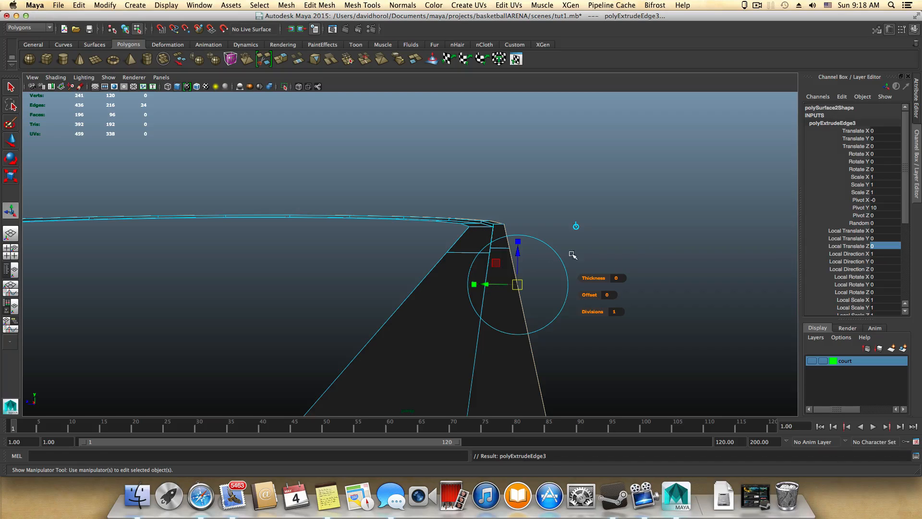
double_click(886, 246)
type("10")
key("Return")
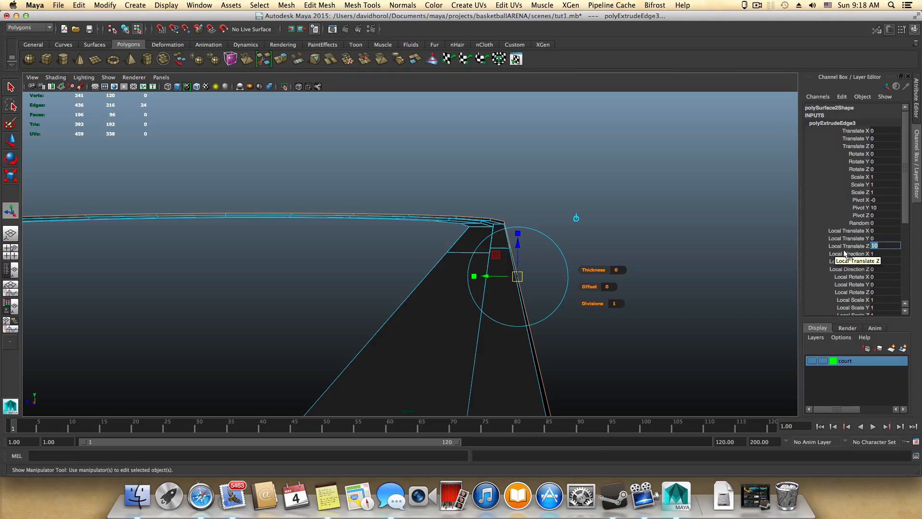
left_click(879, 247)
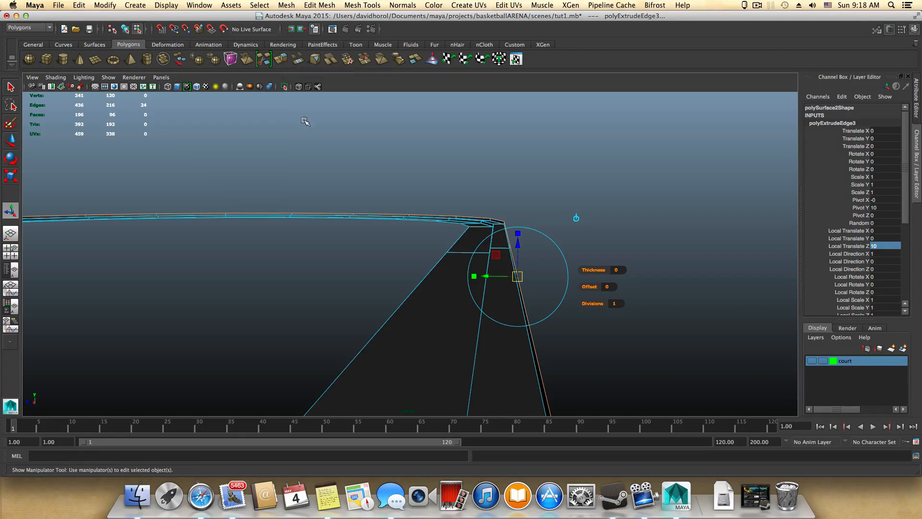
Step: Repeat the edge extrusion outward for the second stair surface with a Local Translate Z of -40
key("g")
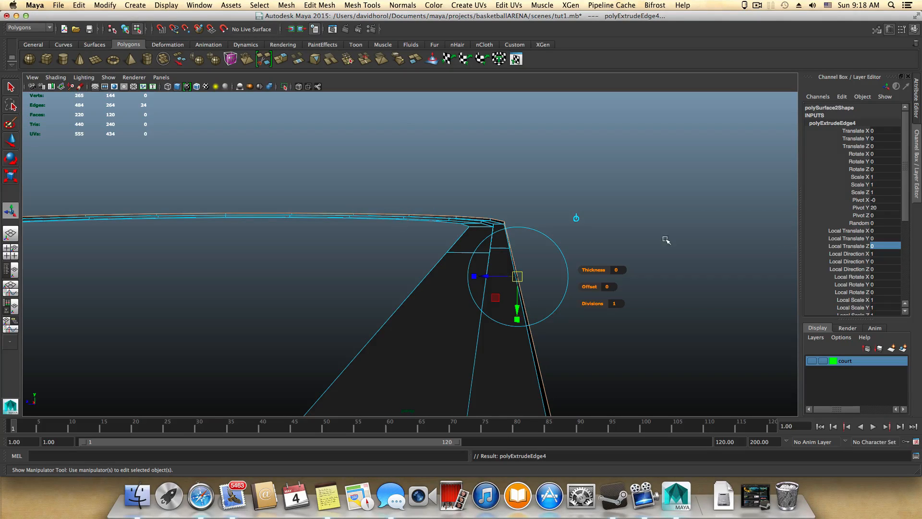
left_click(877, 246)
type("-40")
key("Return")
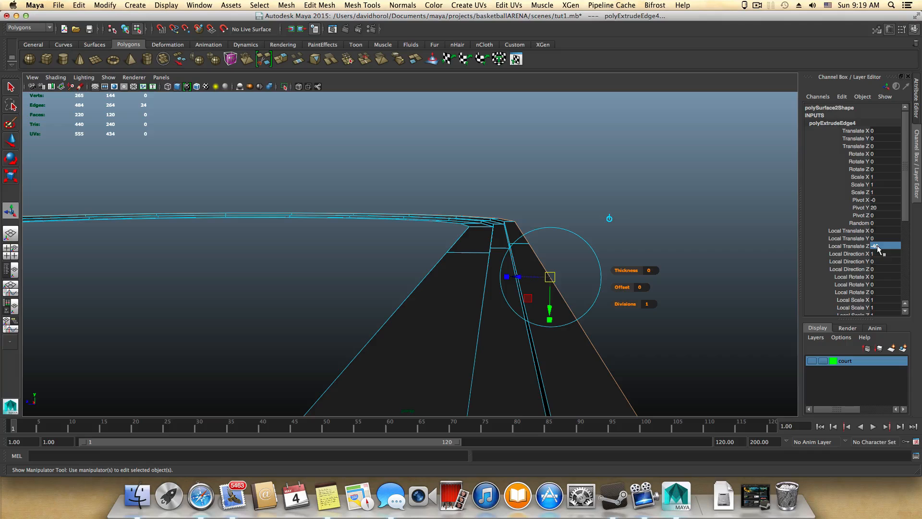
Step: Repeat the edge extrusion upward for the third riser with a Local Translate Z of 10
key("g")
left_click(878, 246)
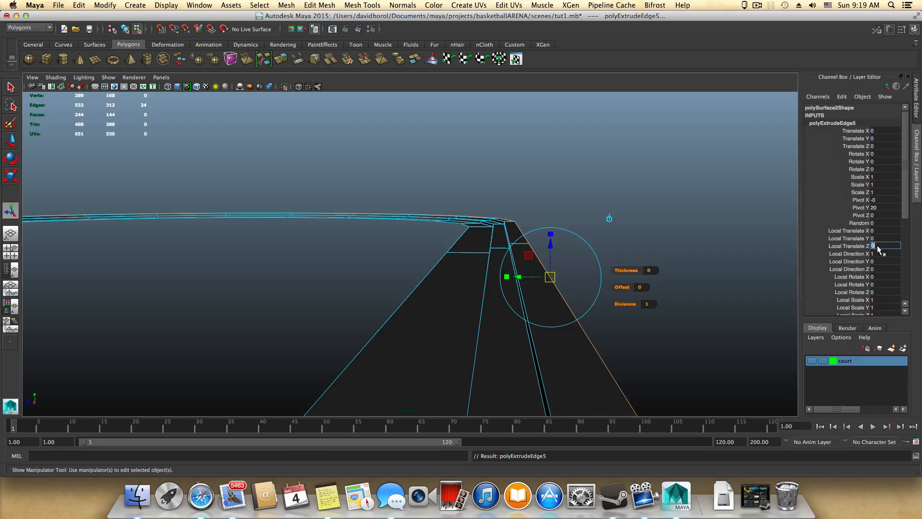
type("10")
key("Return")
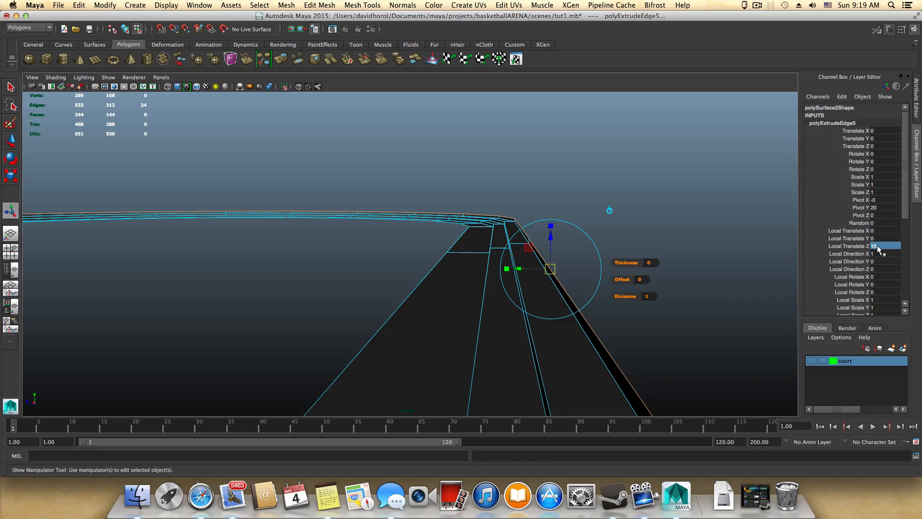
Step: Extrude the outer edge loop outward as the third stair surface (Local Translate Z -40), and upward as the fourth riser (Local Translate Z 10)
key("g")
left_click(878, 246)
type("-40")
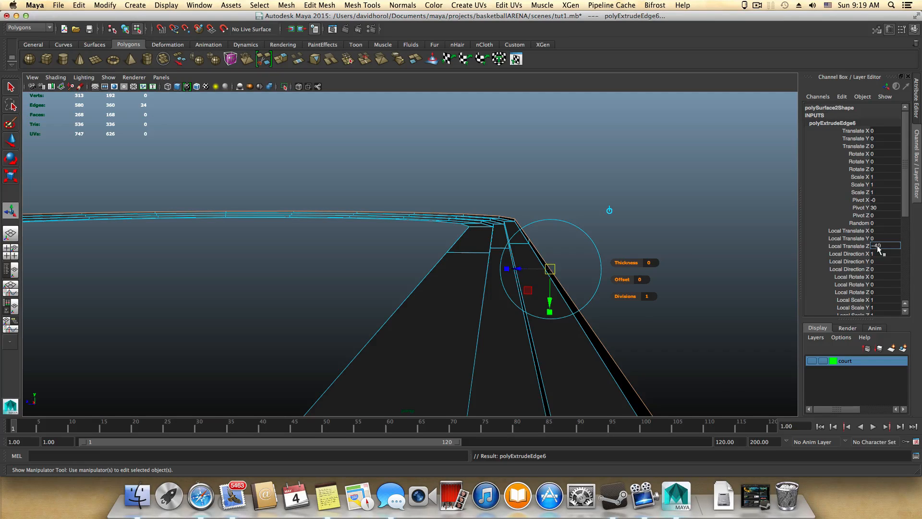
key("Return")
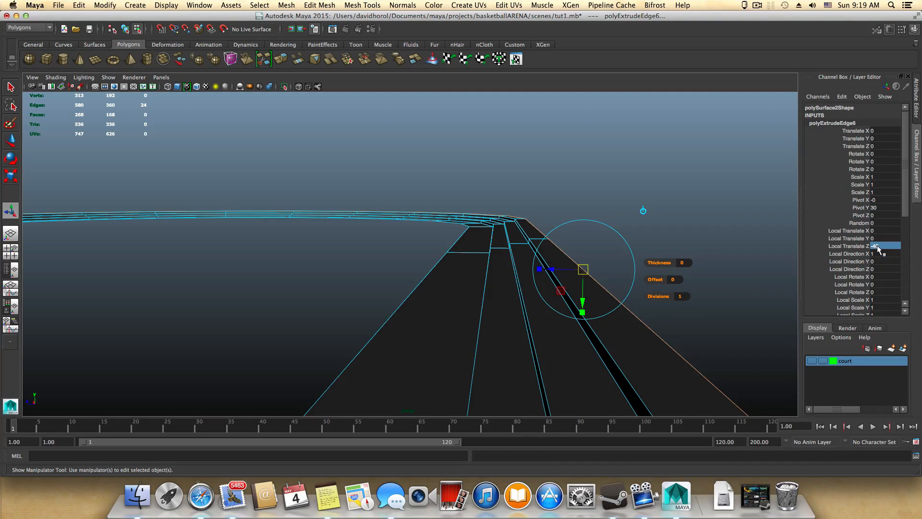
key("g")
left_click(879, 247)
type("10")
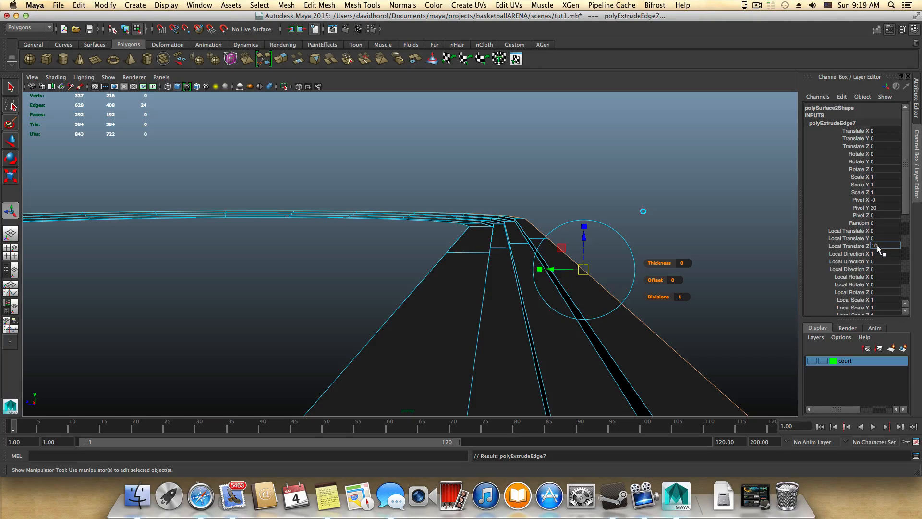
key("Return")
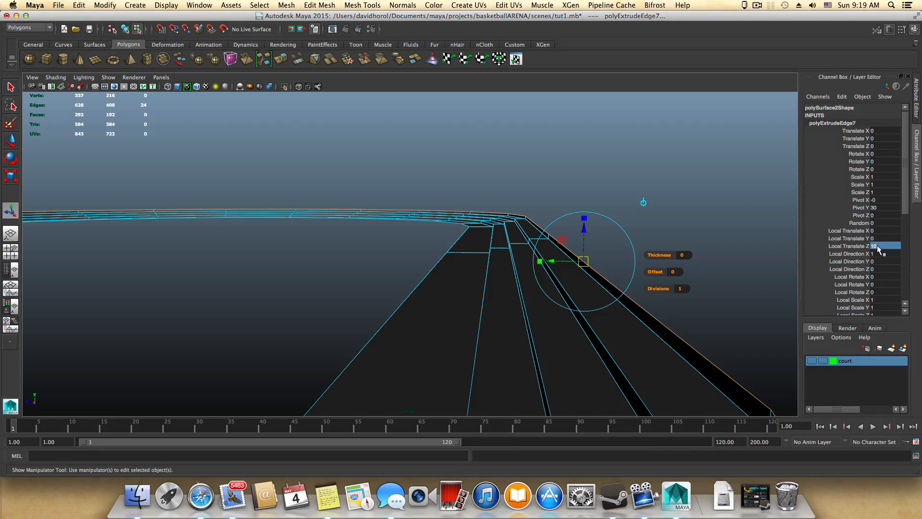
Step: Add the fourth stair surface and fifth riser by extruding the outer edge loop with Local Translate Z -40, and again with 10
key("g")
left_click(878, 246)
type("-40")
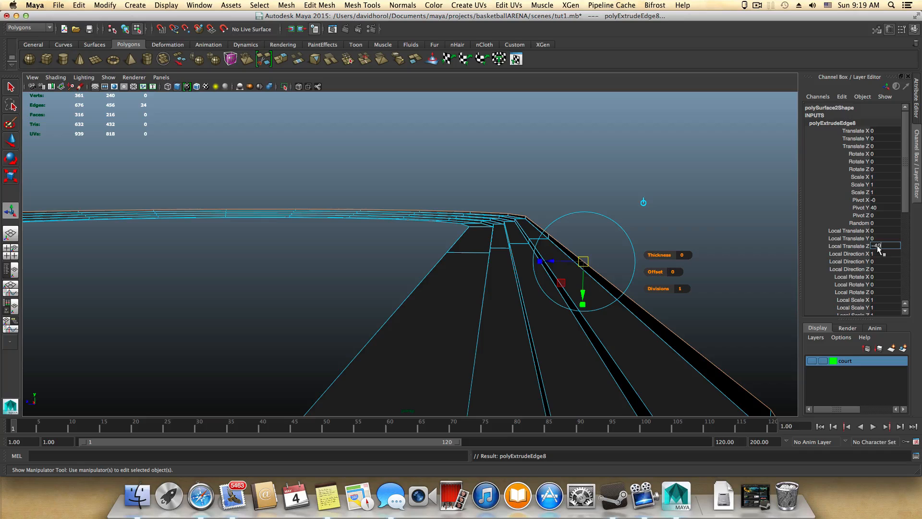
key("Return")
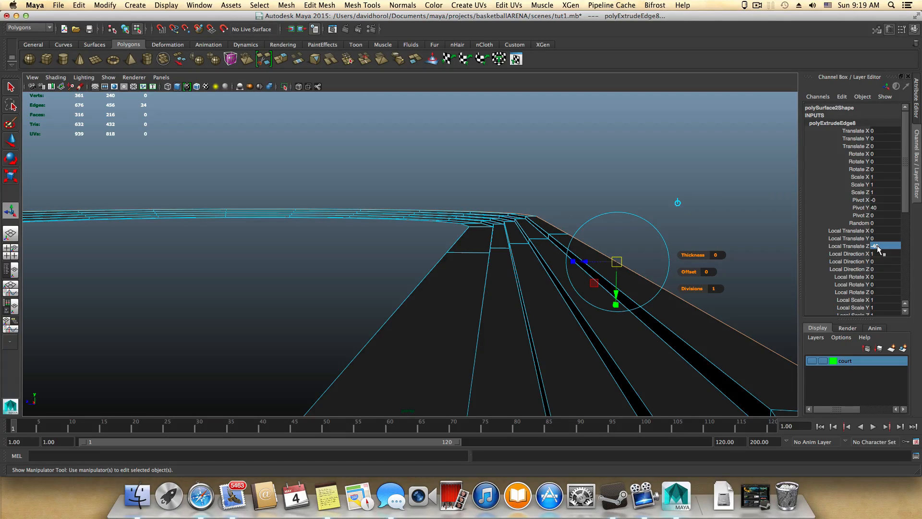
key("g")
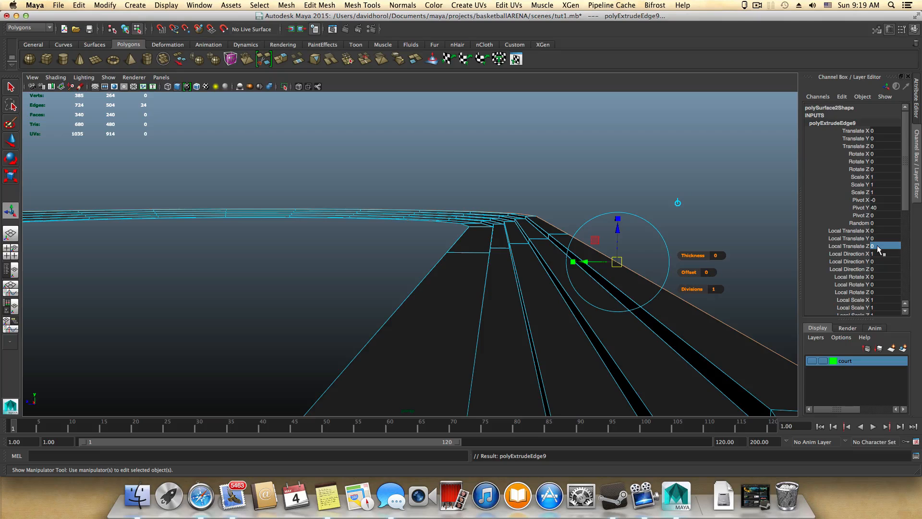
left_click(878, 246)
type("10")
key("Return")
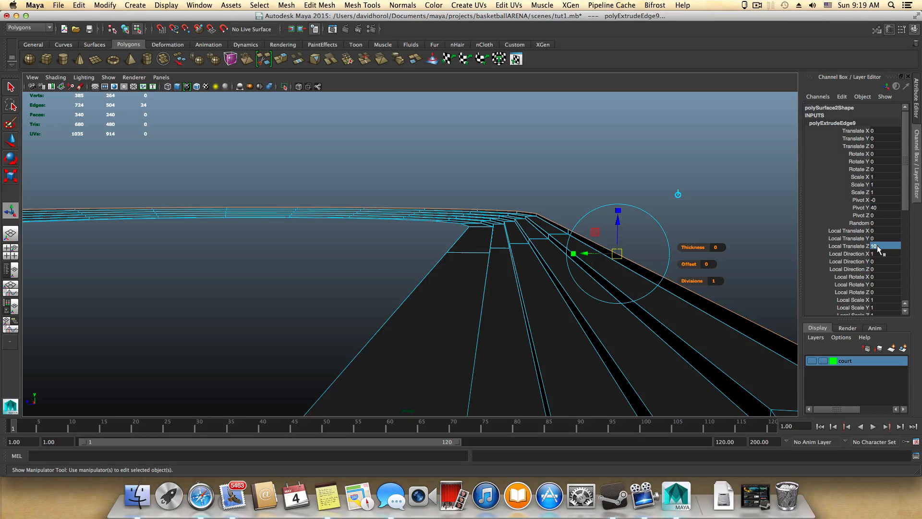
Step: Extrude the outer edge loop by Local Translate Z -40 for the fifth stair surface and by 10 for the sixth riser
key("g")
left_click(878, 248)
type("-")
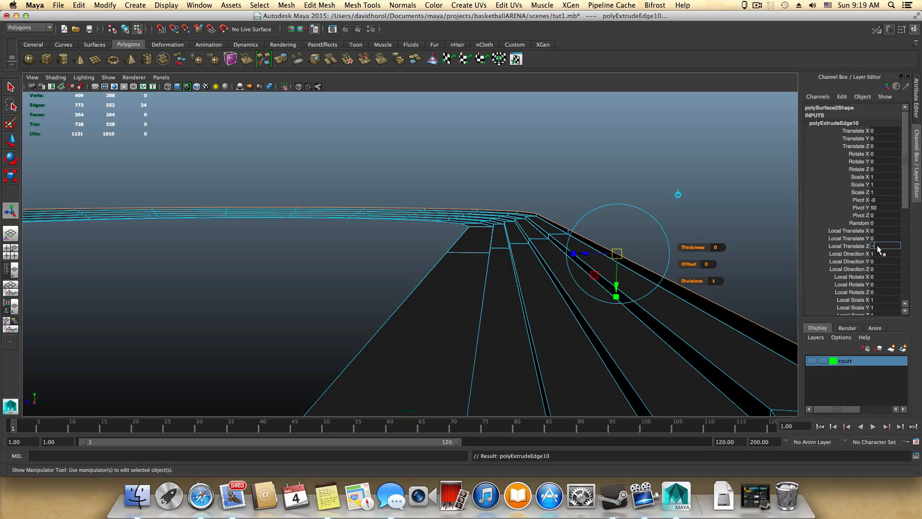
type("40")
key("Return")
key("g")
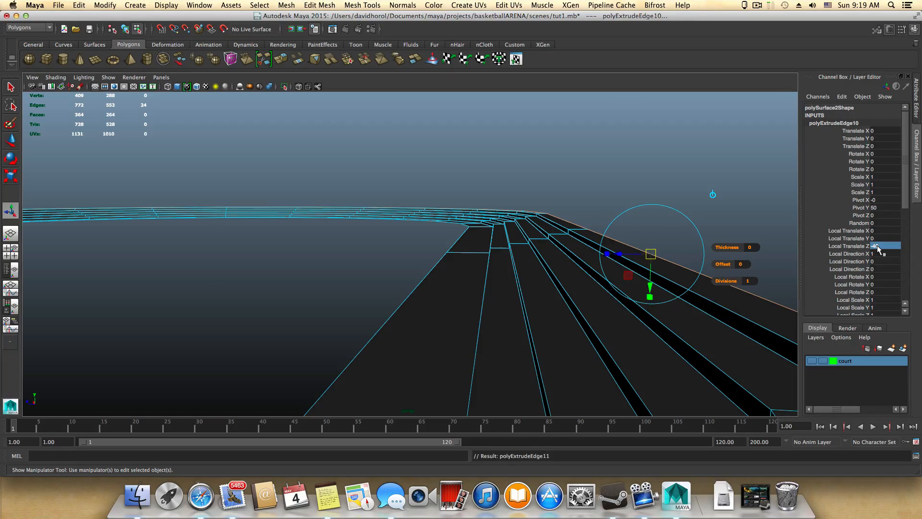
left_click(878, 248)
type("10")
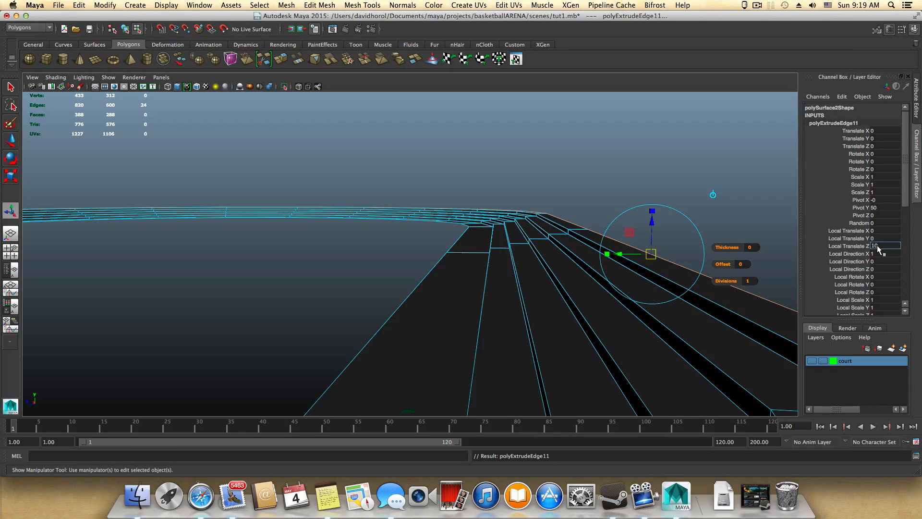
key("Return")
Step: Extrude the sixth stair surface outward with Local Translate Z -40 and the seventh riser upward with Local Translate Z 10
key("g")
left_click(878, 246)
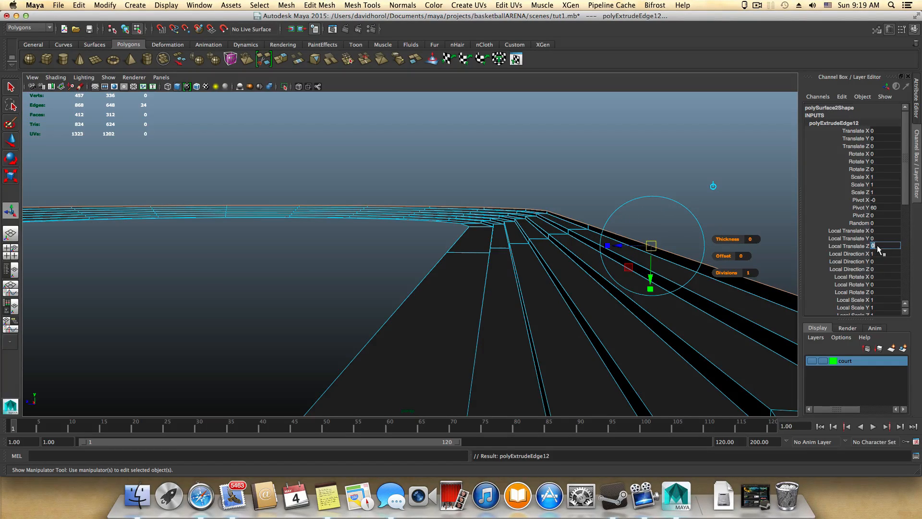
type("-40")
key("Return")
left_click(879, 246)
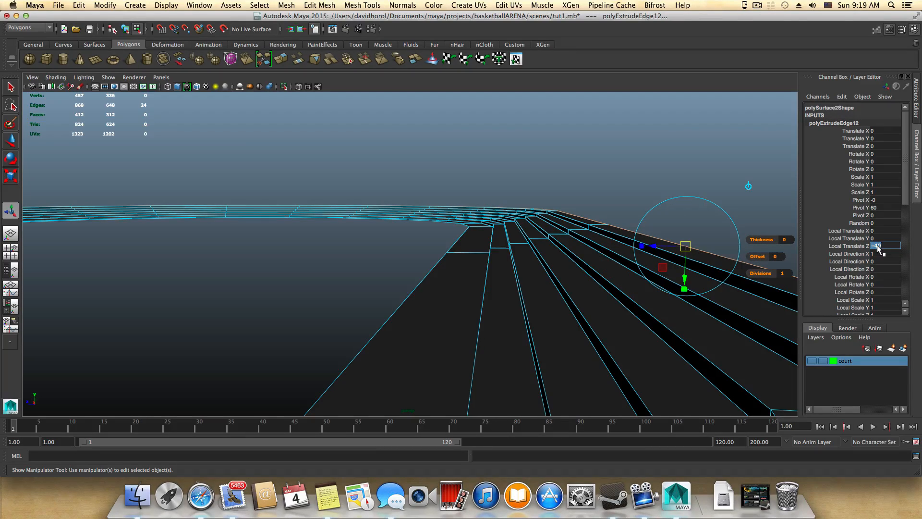
key("Return")
key("ctrl+e")
left_click(884, 247)
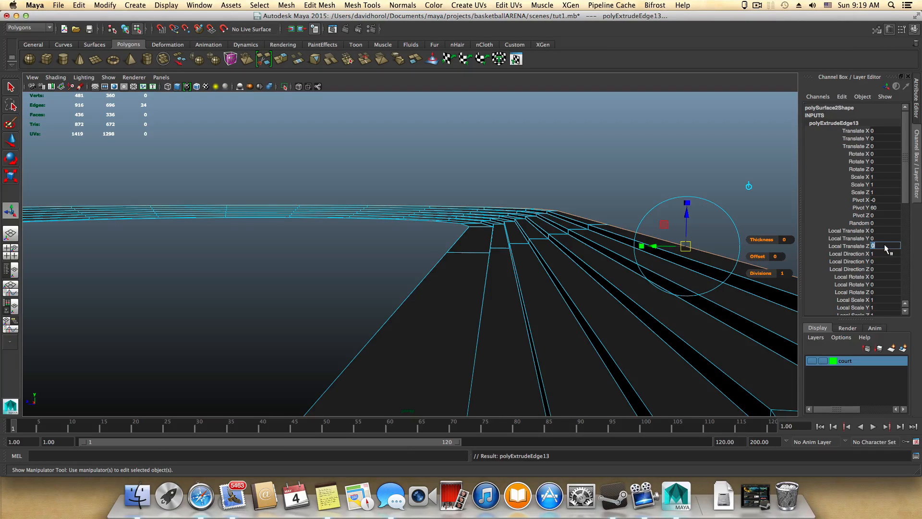
type("10")
key("Return")
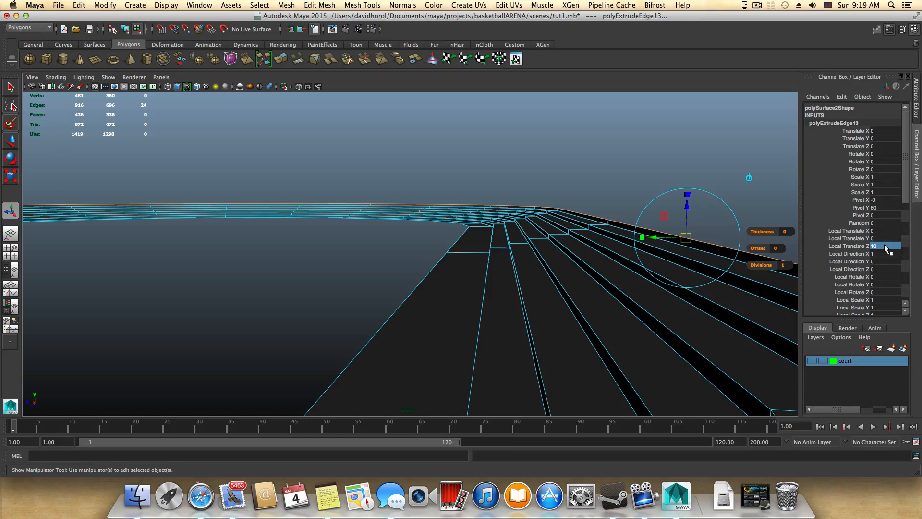
Step: Continue the stands with the seventh stair surface at Local Translate Z -40 and the eighth riser at Local Translate Z 10
key("ctrl+e")
left_click(887, 248)
type("-40")
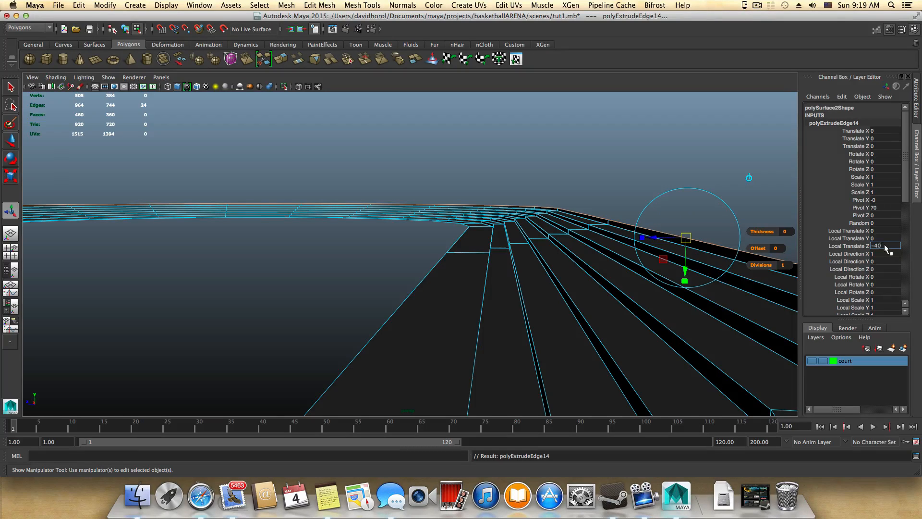
key("Return")
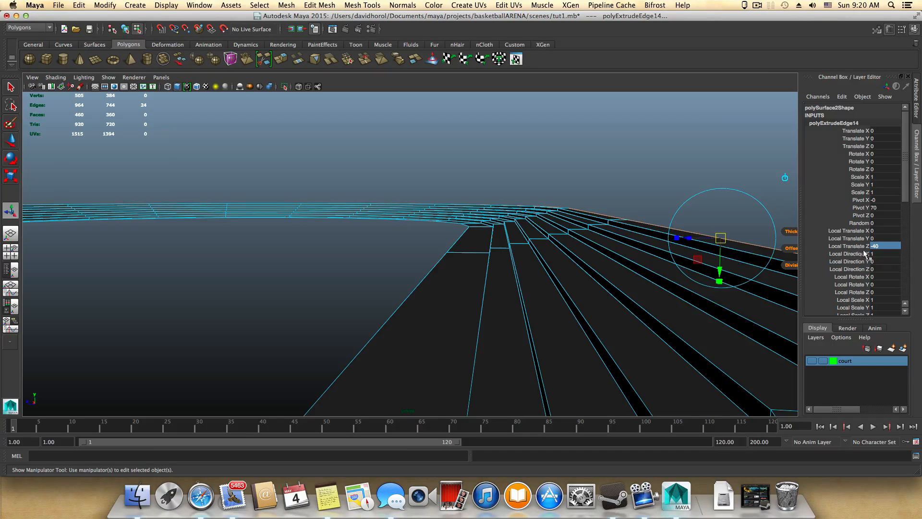
left_click(888, 246)
key("Return")
left_click(888, 246)
key("Return")
key("ctrl+e")
left_click(888, 246)
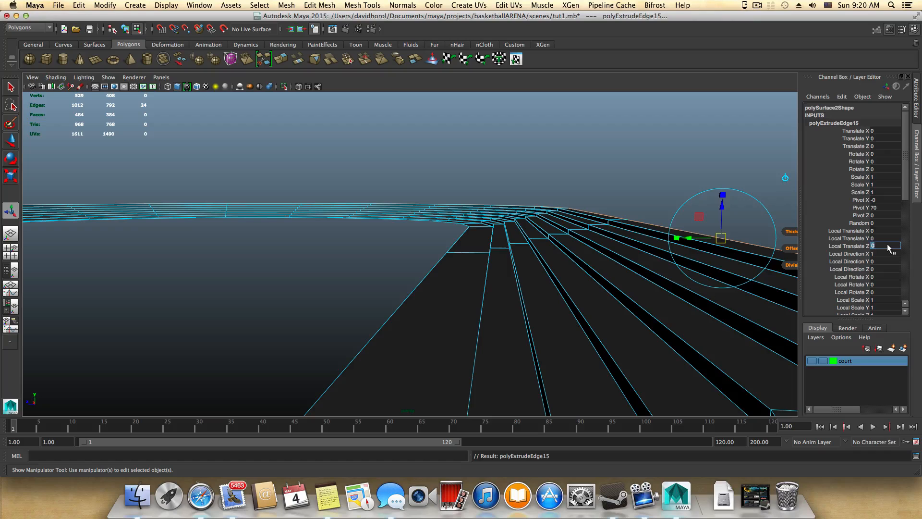
type("10")
key("Return")
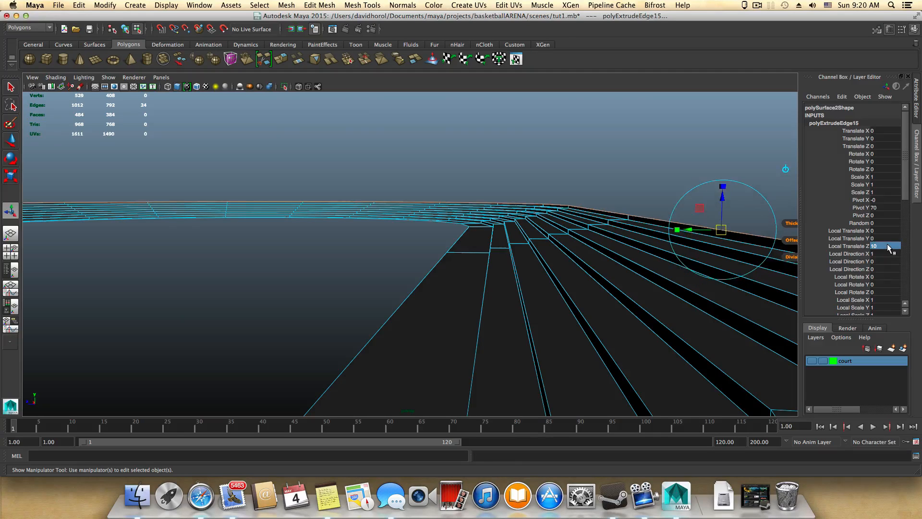
Step: Extrude the outer edge loop into the eighth stair surface (Local Translate Z -40) and the ninth riser (Local Translate Z 10)
key("ctrl+e")
left_click(888, 246)
type("-40")
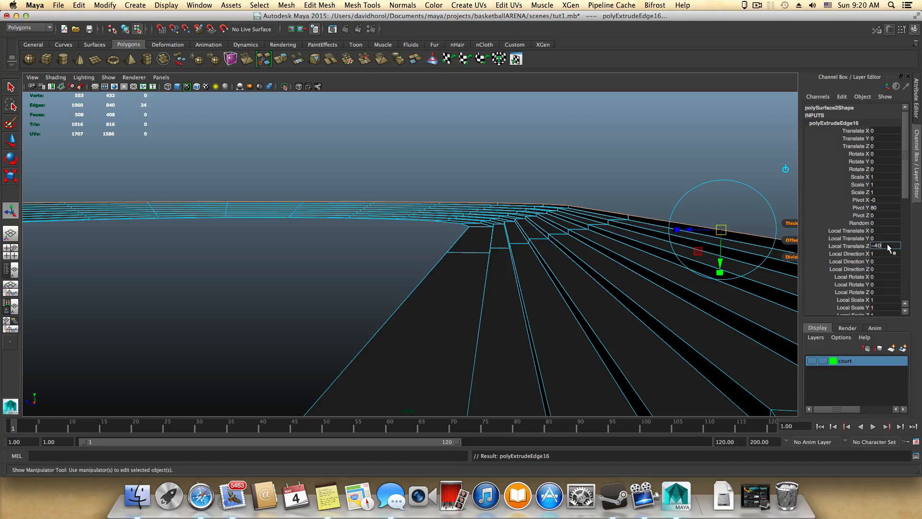
key("Return")
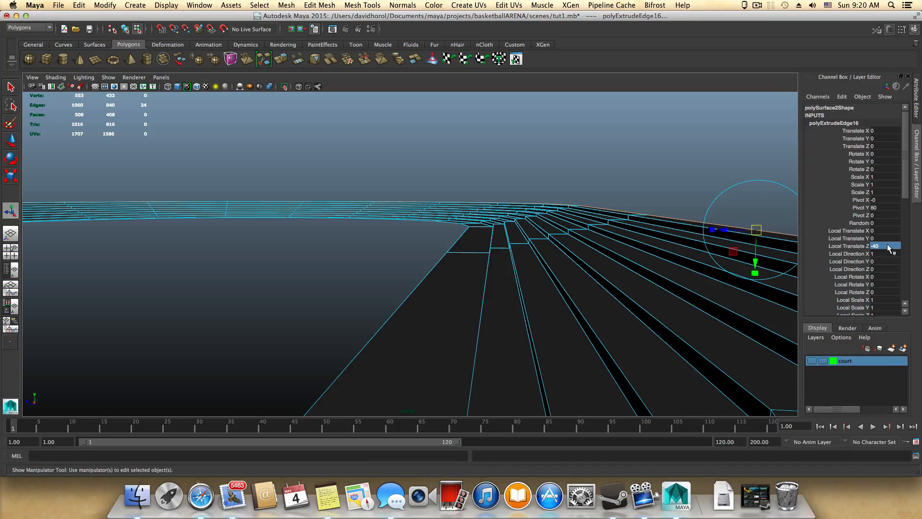
key("ctrl+e")
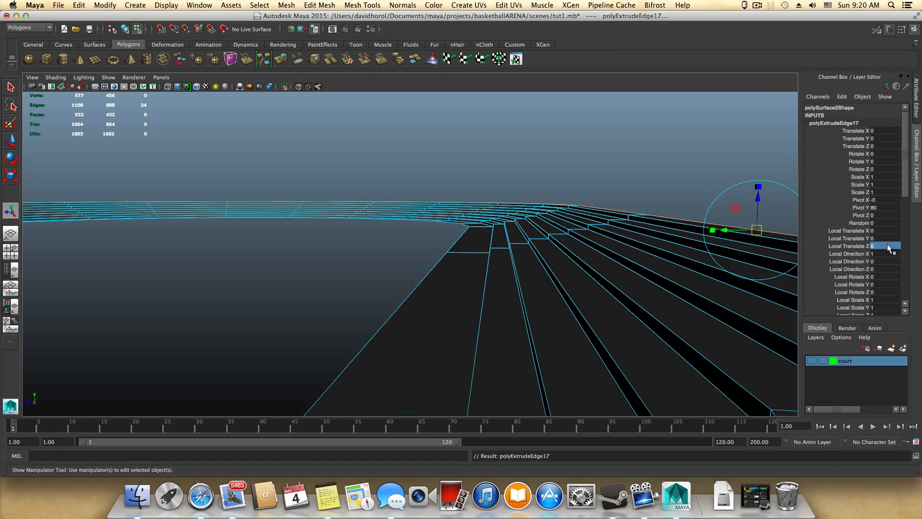
left_click(888, 247)
type("10")
key("Return")
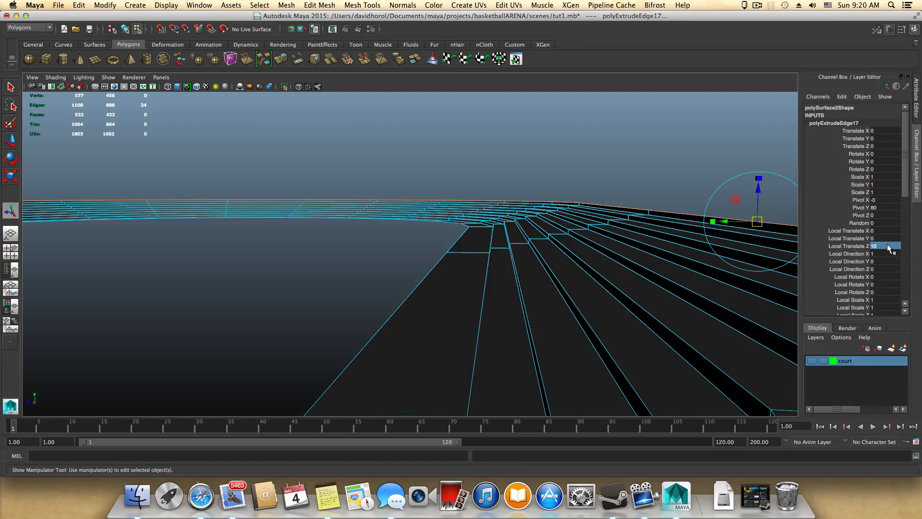
Step: Add the ninth stair surface with an edge extrusion of Local Translate Z -40 and the tenth riser with one of 10
type("g-40")
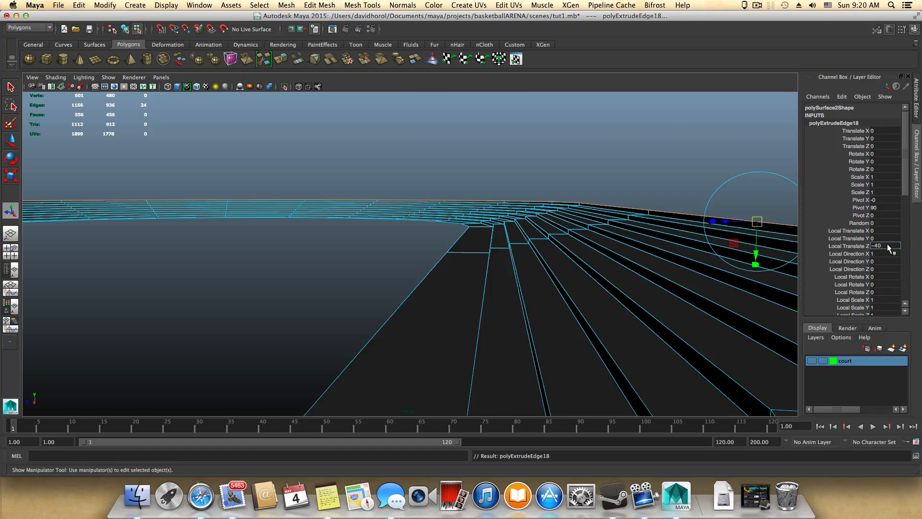
key("Return")
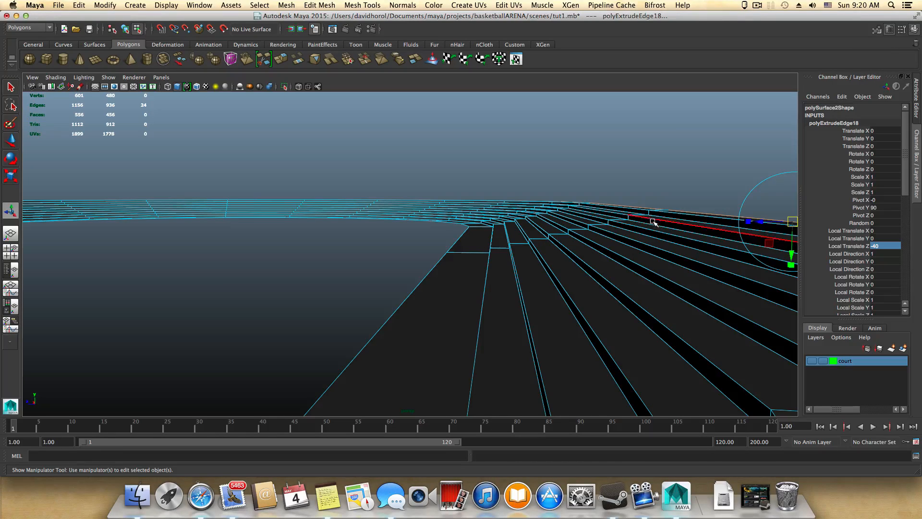
left_click(893, 246)
key("Return")
key("ctrl+e")
left_click(894, 246)
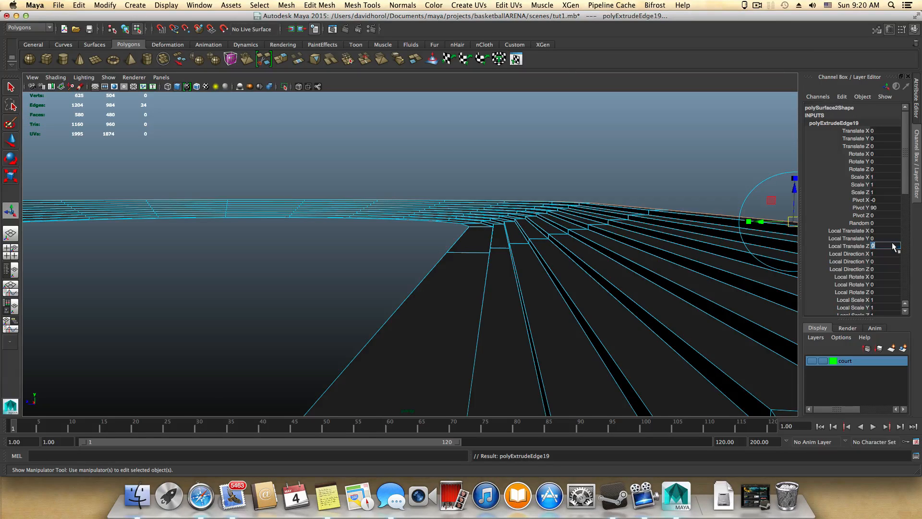
type("10")
key("Return")
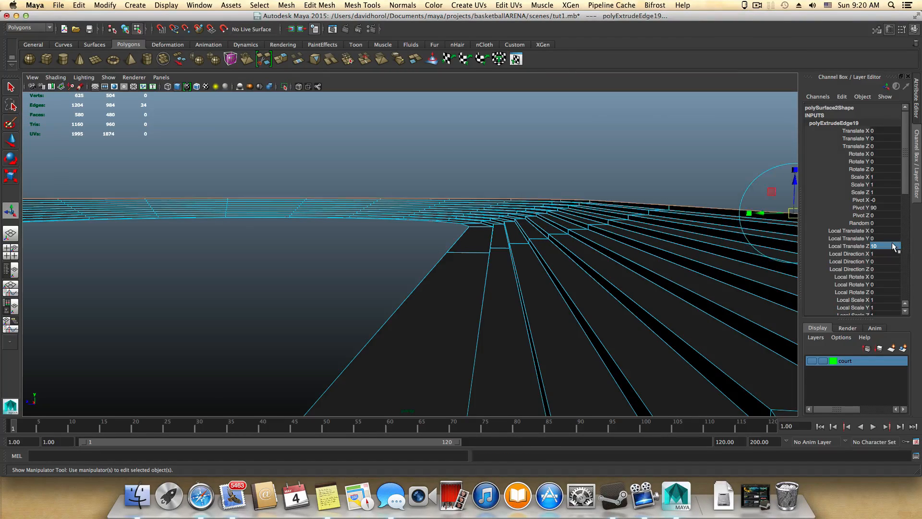
Step: Extrude the tenth stair surface outward at Local Translate Z -40 and the eleventh riser upward at Local Translate Z 10
key("ctrl+e")
left_click(894, 246)
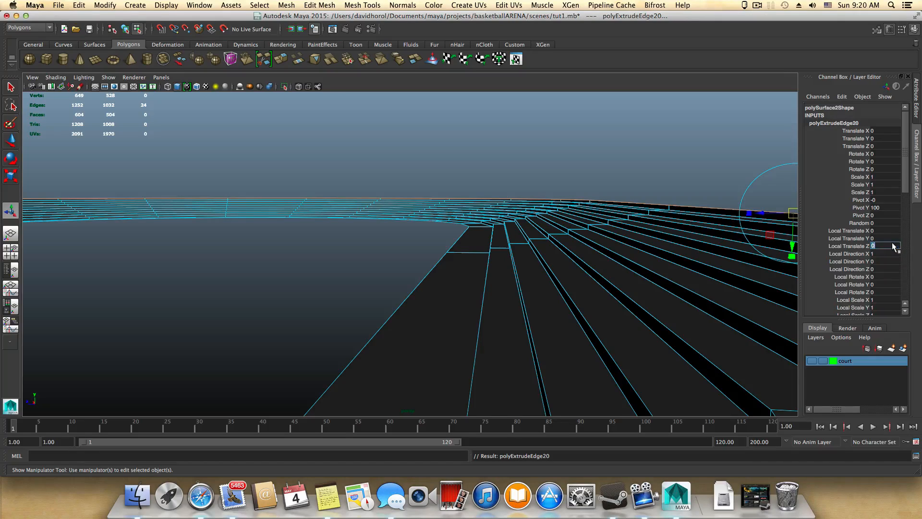
type("-40")
key("Return")
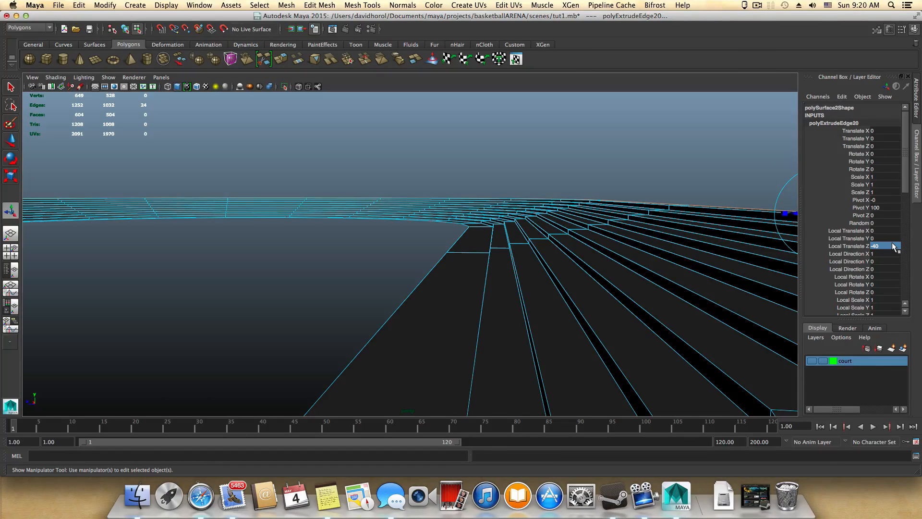
left_click(894, 246)
key("Return")
key("g")
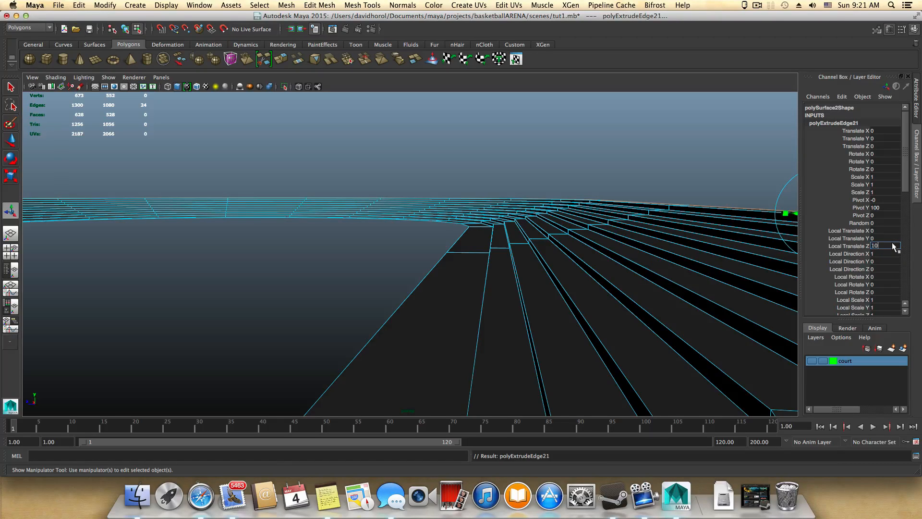
type("10")
key("Return")
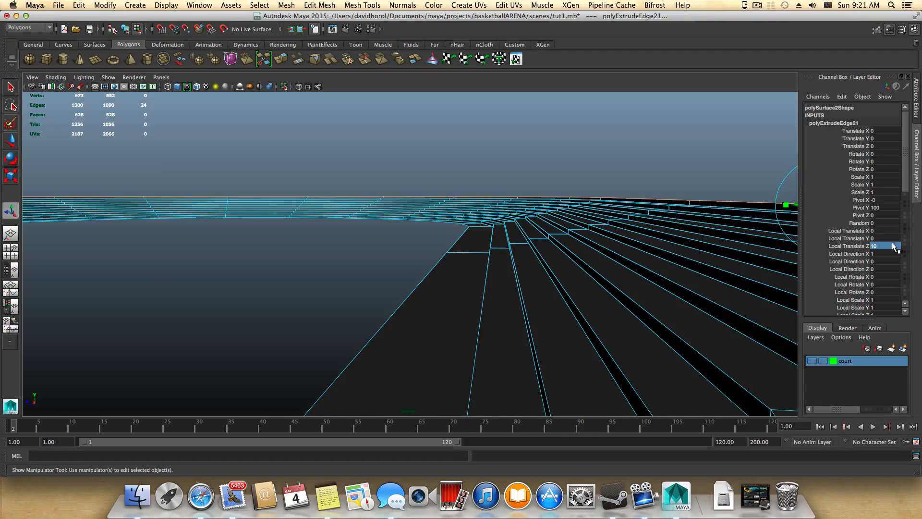
Step: Extrude the eleventh riser's top edge loop outward into a wide flat surface with a Local Translate Z of -100
key("ctrl+e")
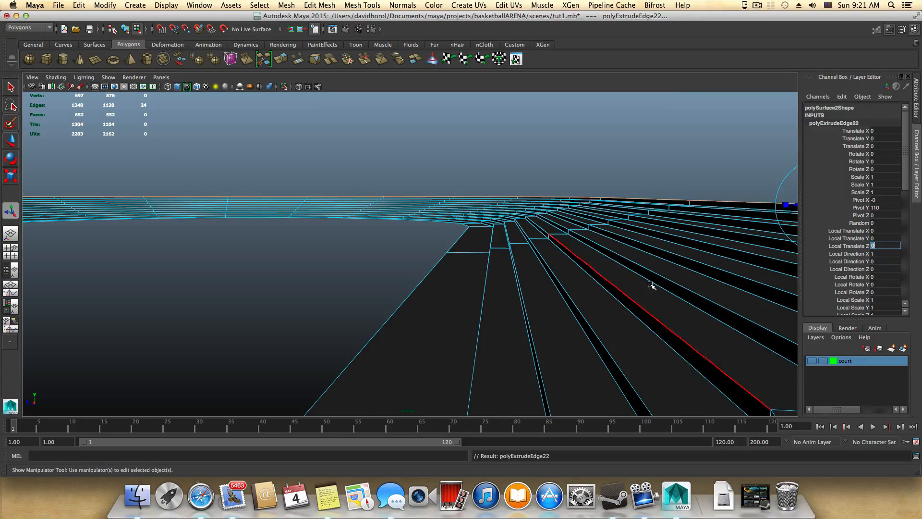
middle_click_drag(655, 284, 500, 330, "alt")
left_click_drag(501, 330, 509, 333, "alt")
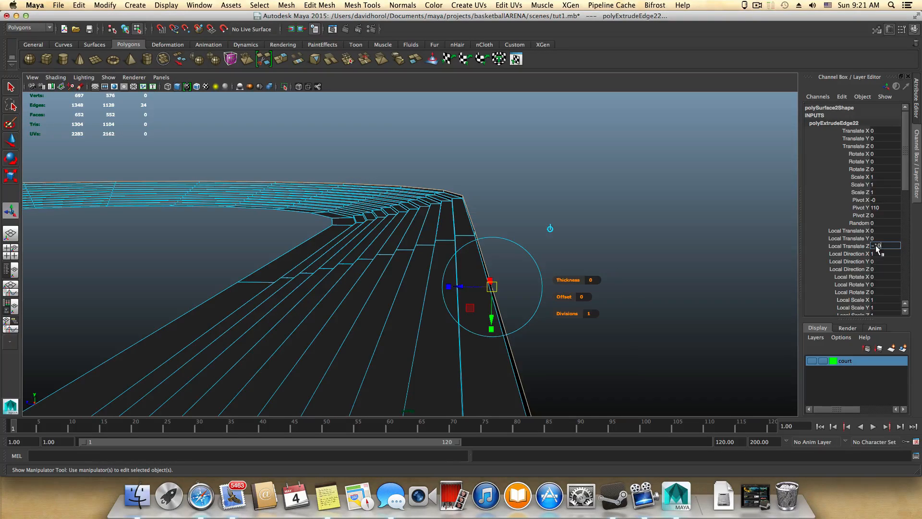
key("Return")
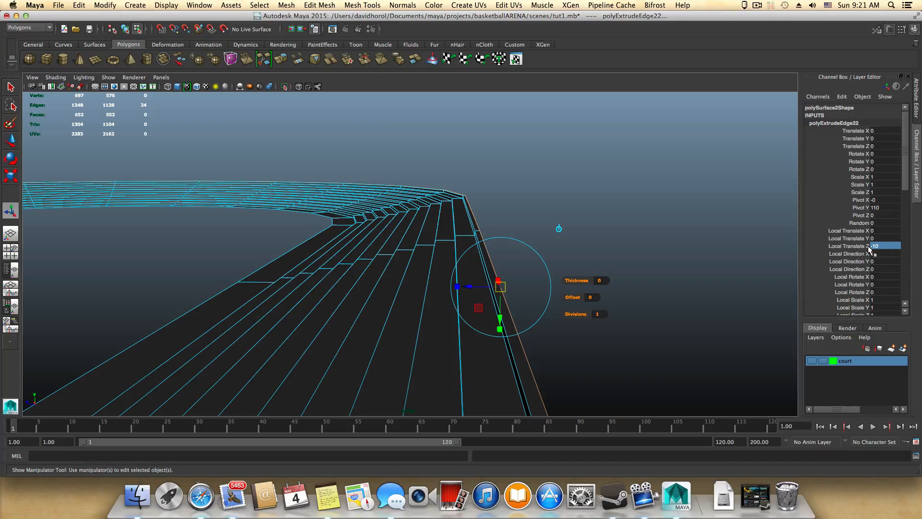
left_click(883, 250)
left_click(883, 247)
key("Return")
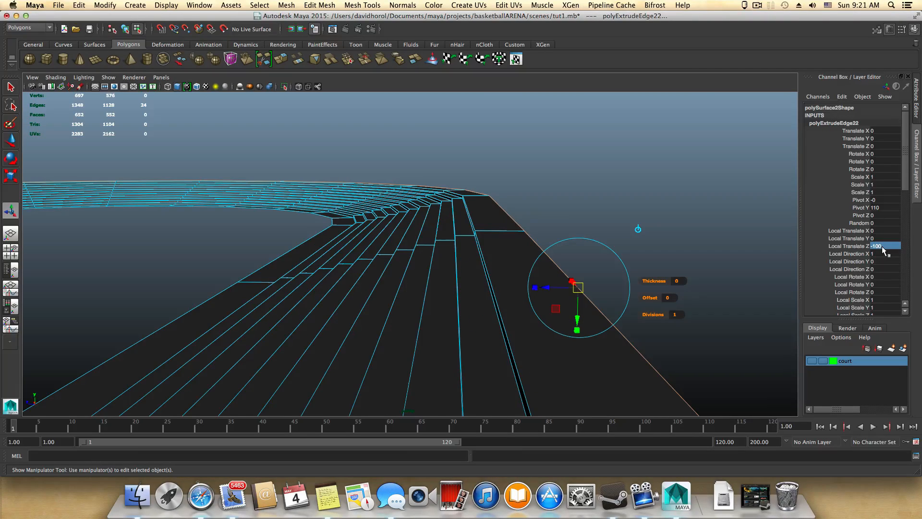
Step: Switch to the Notes app and set the SIDE Walk value in the stair dimensions note to -100
left_click_drag(443, 247, 464, 311, "alt")
left_click(334, 503)
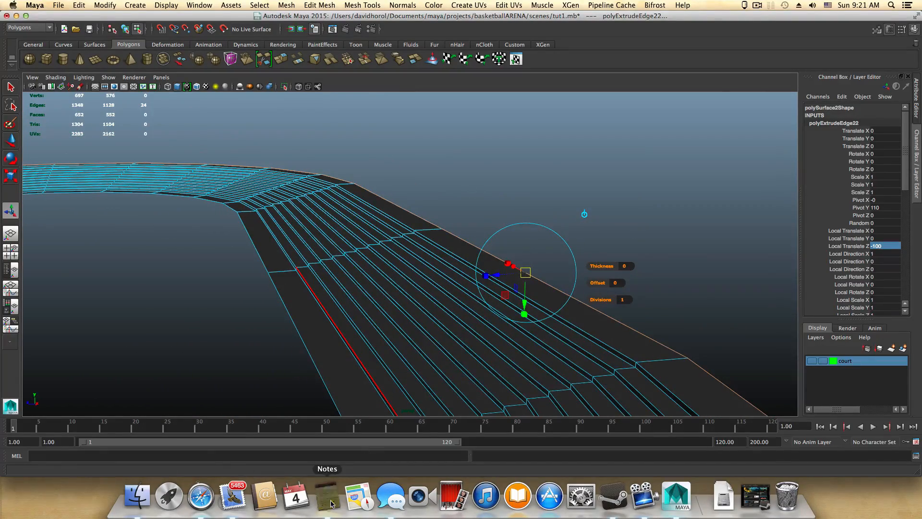
left_click_drag(548, 209, 561, 217)
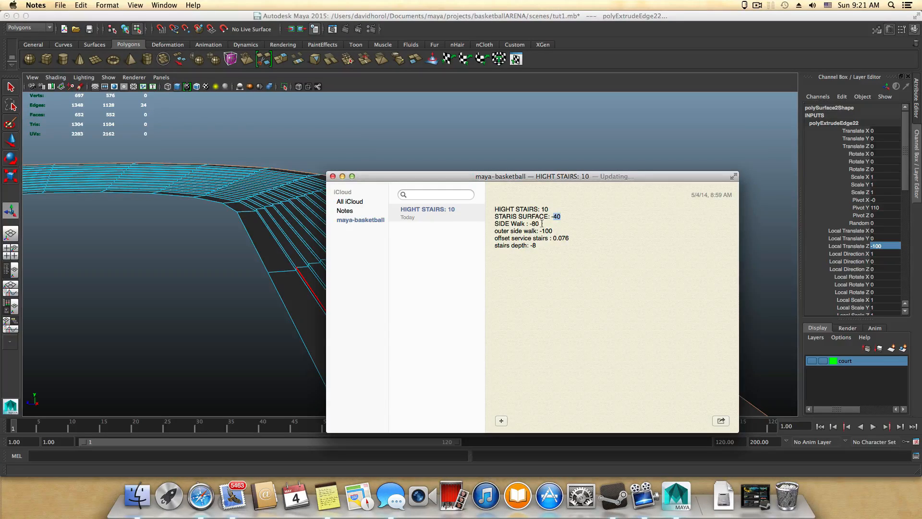
left_click_drag(539, 223, 533, 224)
type("100")
key("Return")
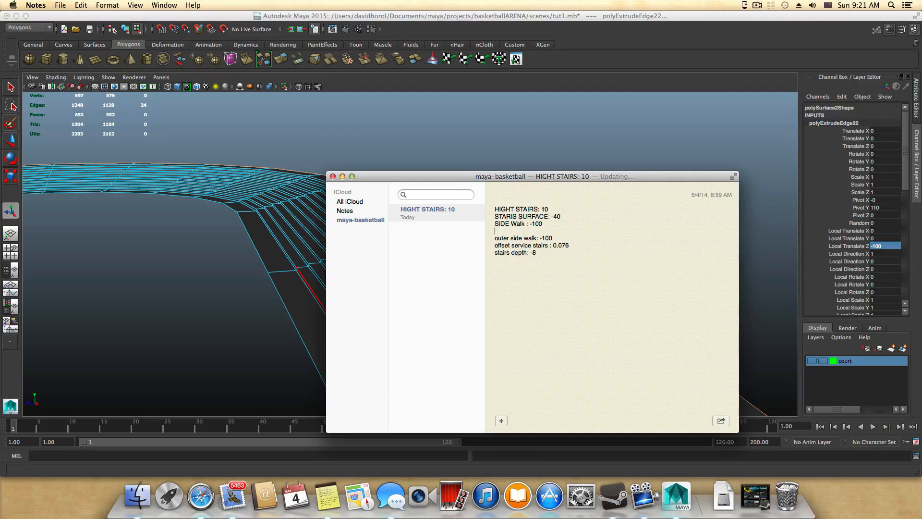
key("BackSpace")
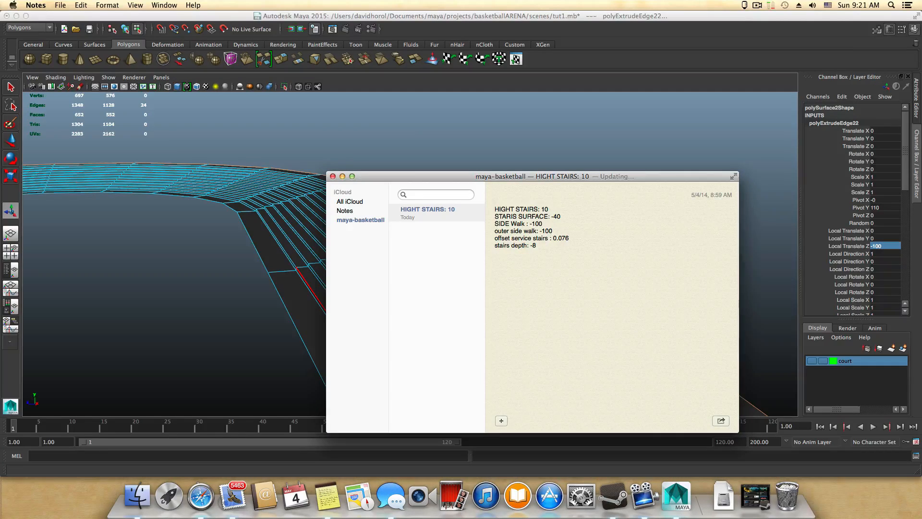
Step: Insert a blank line below the "outer side walk: -100" entry and minimize the note to return to Maya
left_click_drag(460, 178, 196, 194)
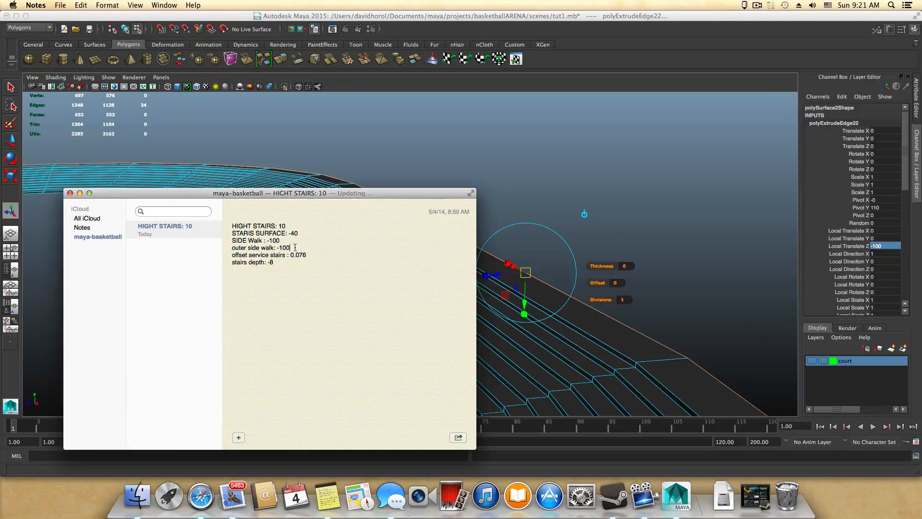
left_click_drag(295, 248, 231, 249)
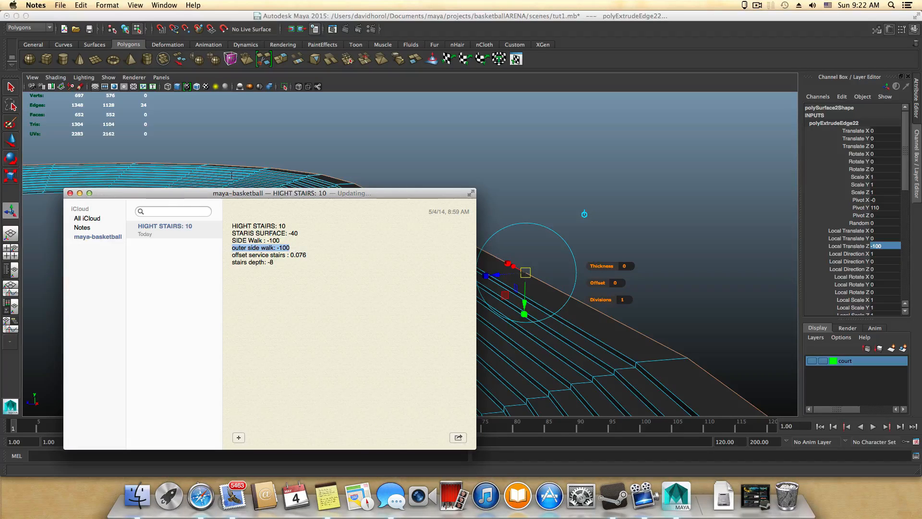
left_click_drag(204, 193, 242, 188)
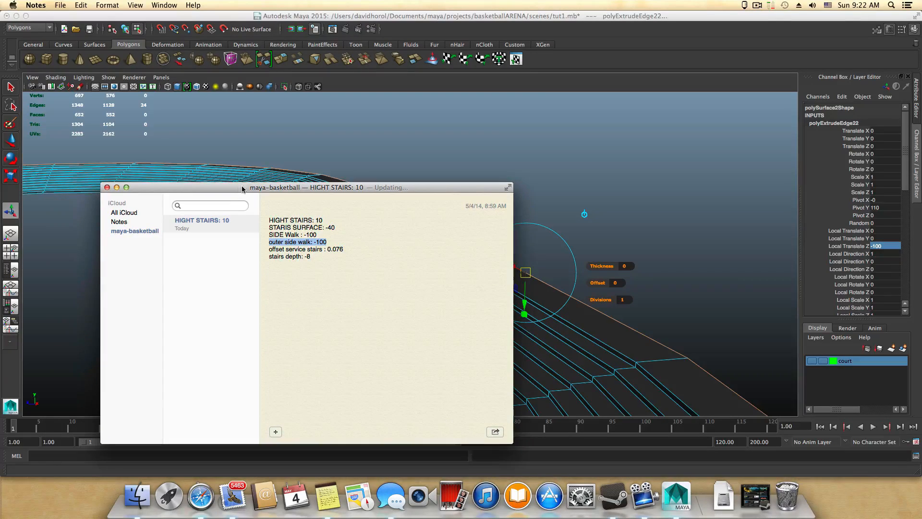
left_click(338, 238)
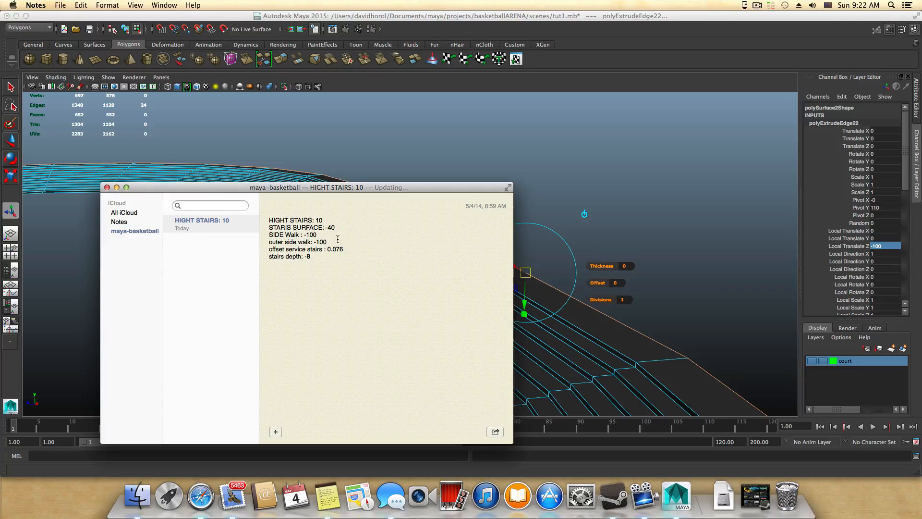
key("Return")
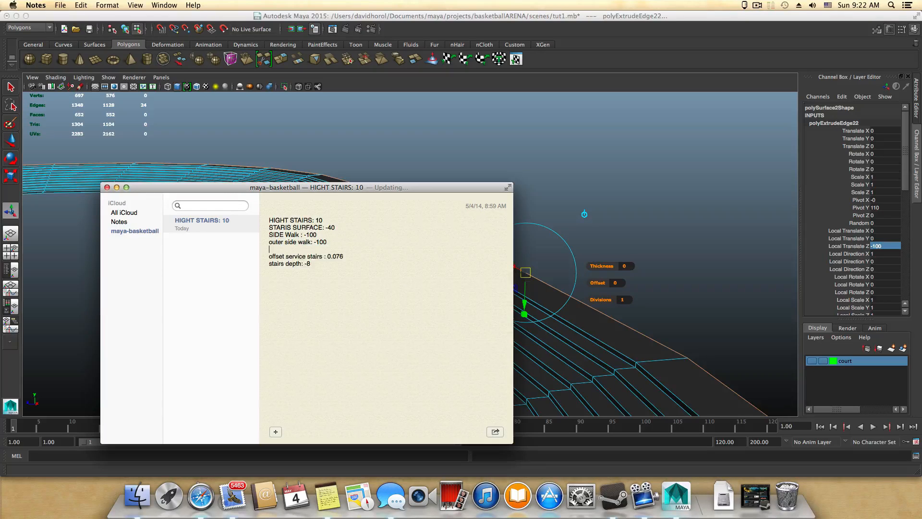
left_click(117, 187)
Step: Extrude the wide surface's outer edge loop upward into a wall, trying a Local Translate Z of 50 and then 100
left_click_drag(624, 305, 589, 273, "alt")
key("ctrl+e")
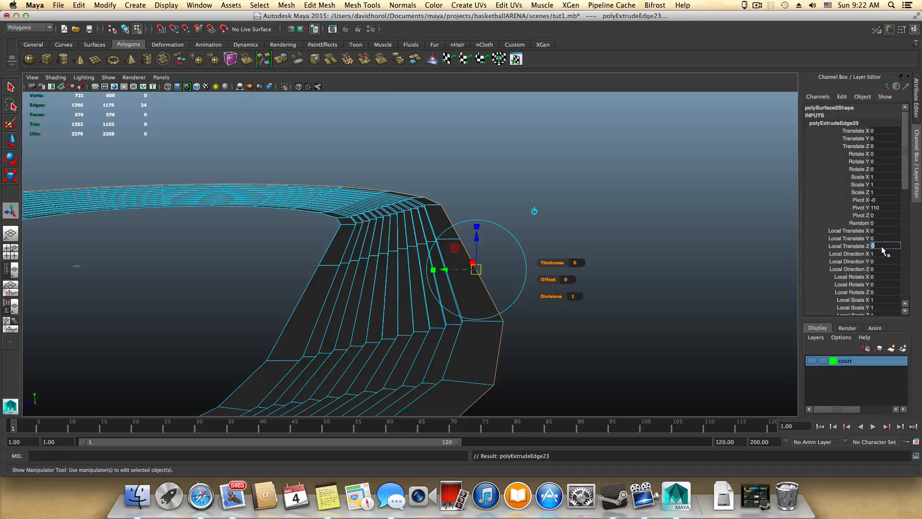
key("Return")
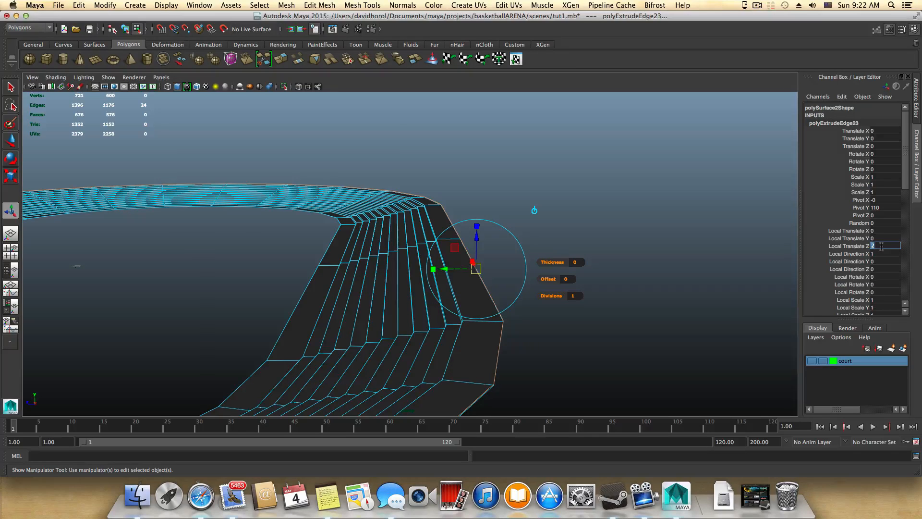
type("50")
key("Return")
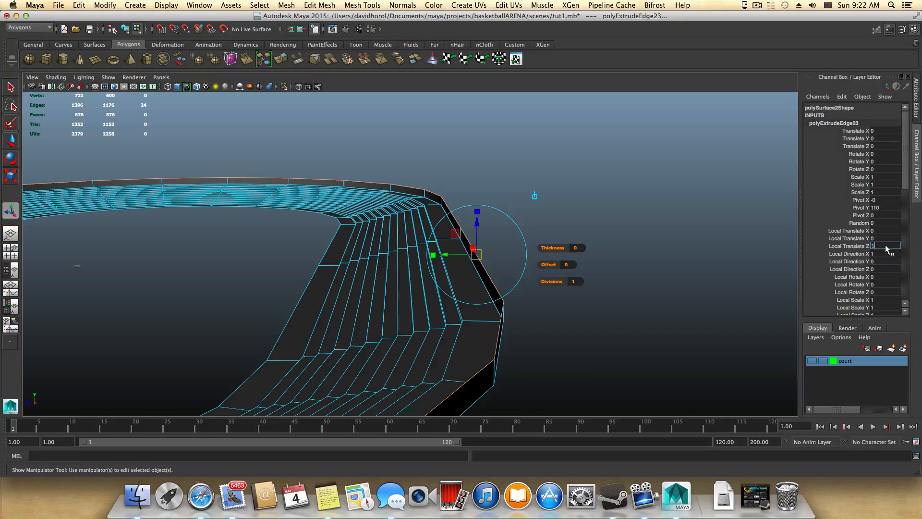
key("Return")
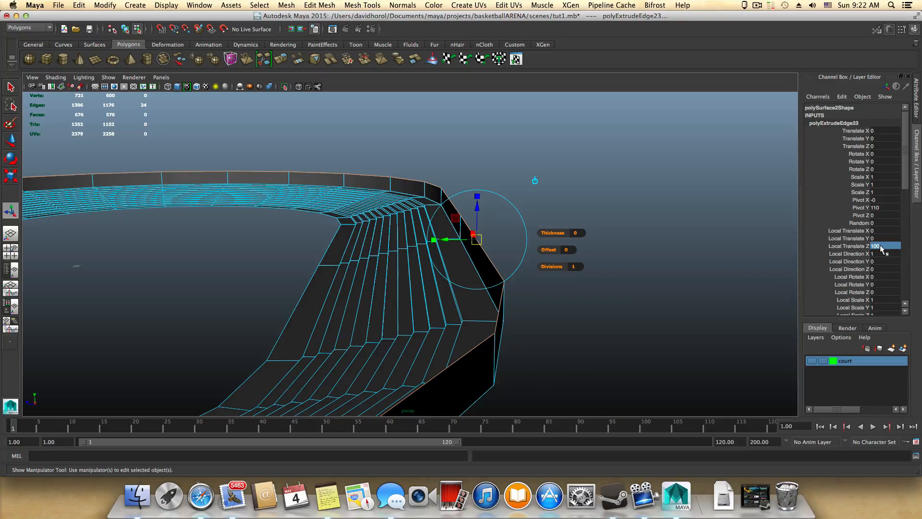
Step: Increase the outer wall's extrusion height to a Local Translate Z of 150
left_click_drag(499, 342, 583, 359, "alt")
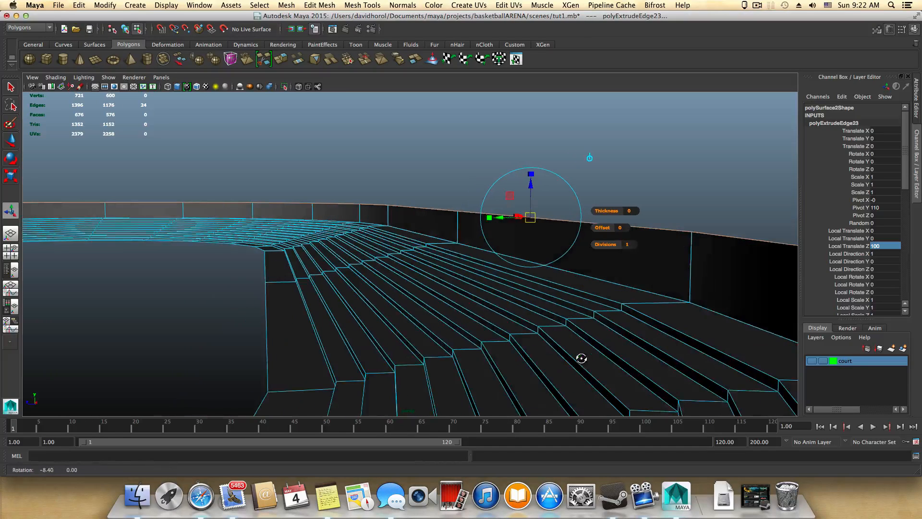
left_click_drag(874, 248, 883, 247)
type("50")
key("Return")
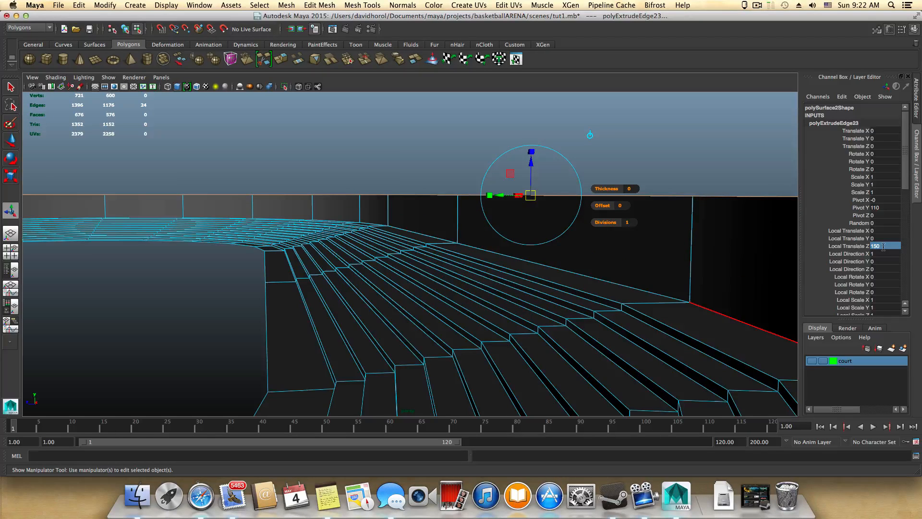
left_click_drag(671, 286, 667, 293, "alt")
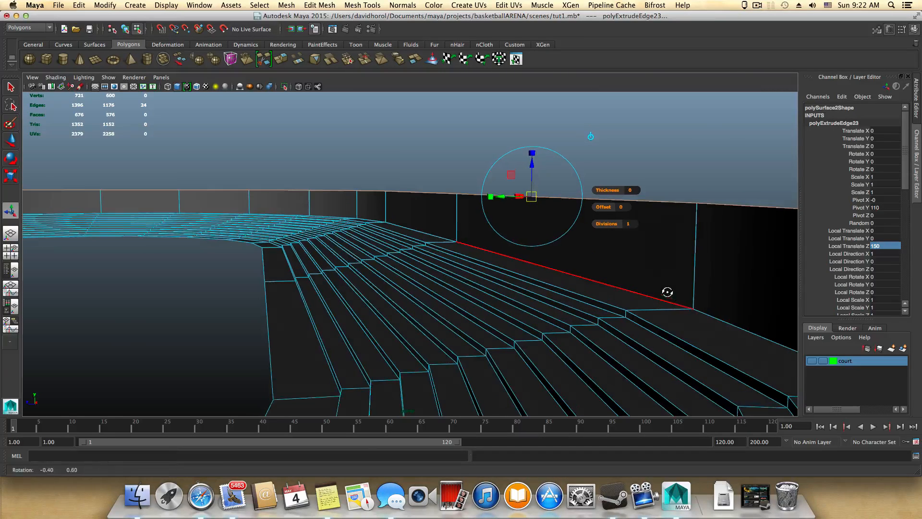
left_click_drag(580, 297, 576, 297, "alt")
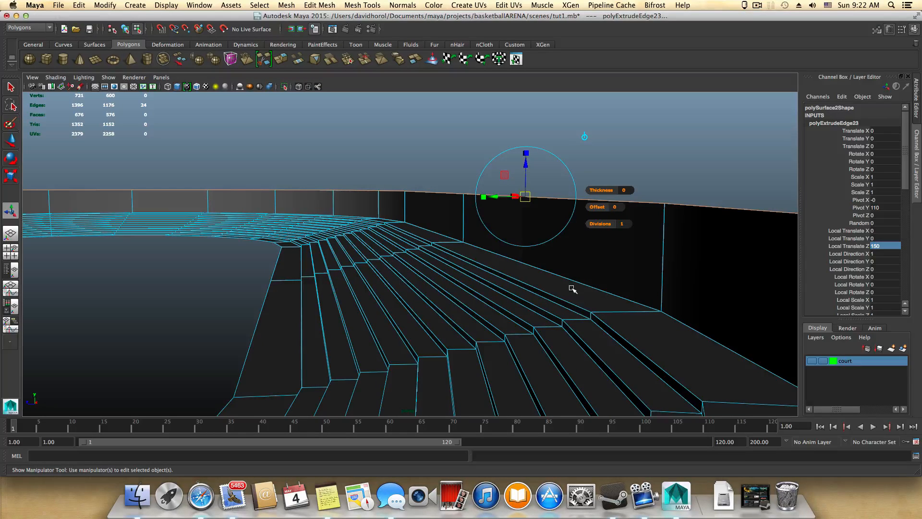
Step: Reselect the edge loop along the top of the outer wall and start a new edge extrusion from it
key("F8")
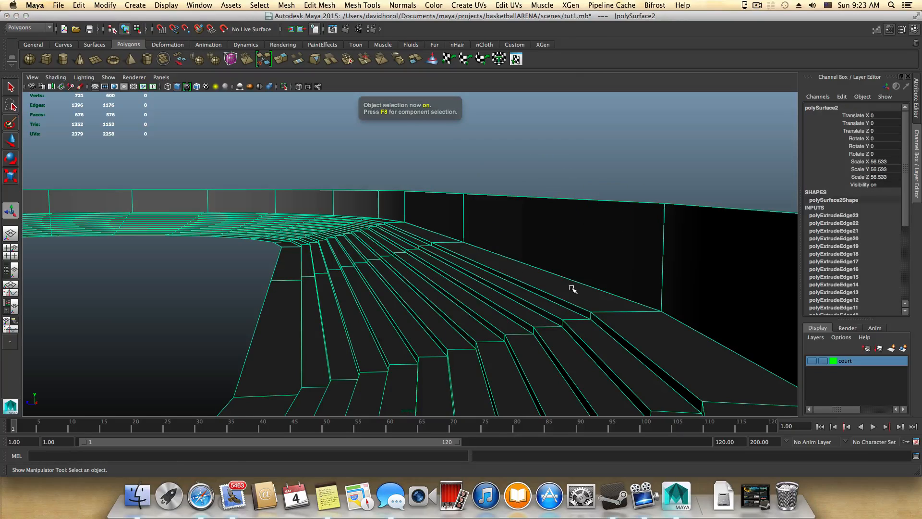
scroll(632, 263, "down", 3)
left_click_drag(627, 262, 593, 276, "alt")
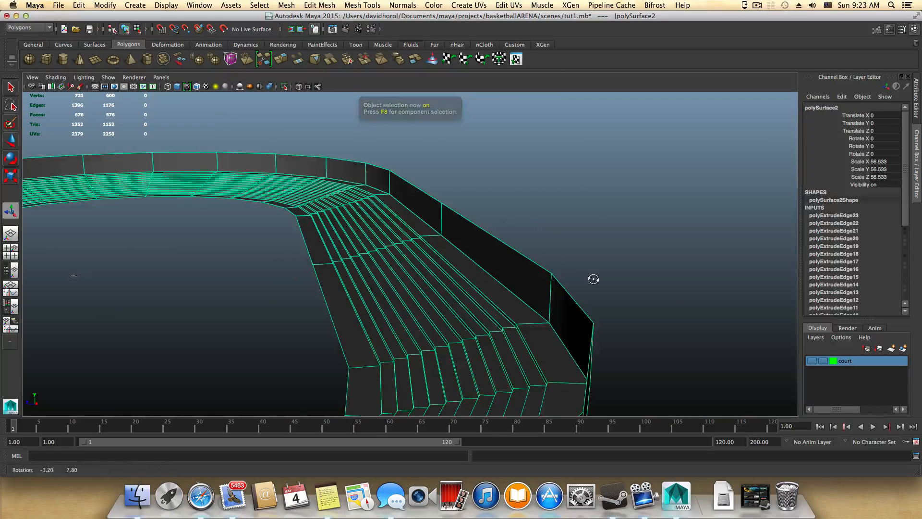
right_click_drag(523, 269, 527, 263)
double_click(526, 263)
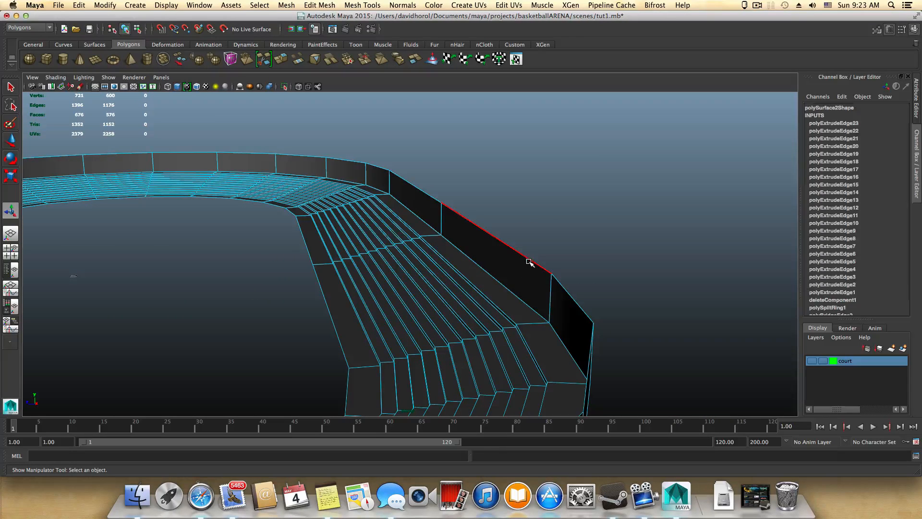
mouse_move(546, 302)
left_mouse_down("alt")
mouse_move(508, 302)
mouse_move(564, 305)
mouse_move(556, 303)
left_mouse_up("alt")
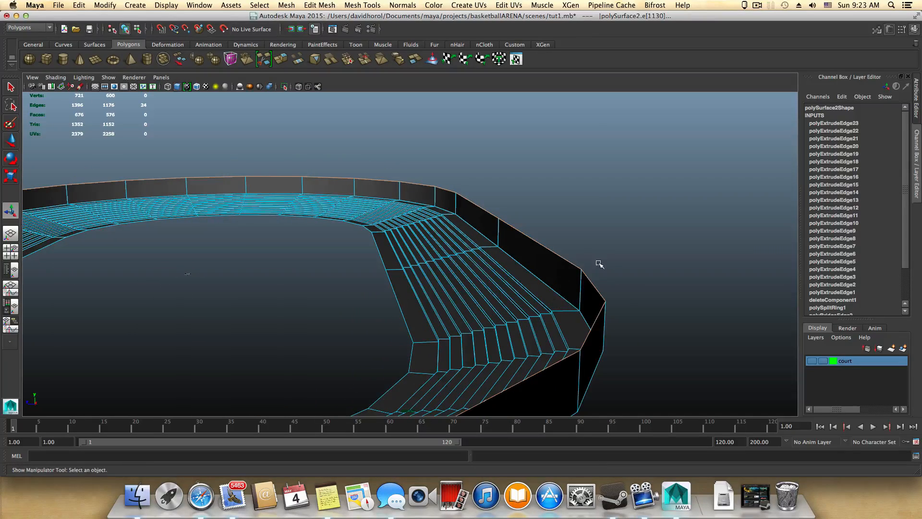
middle_click_drag(574, 261, 574, 281, "alt")
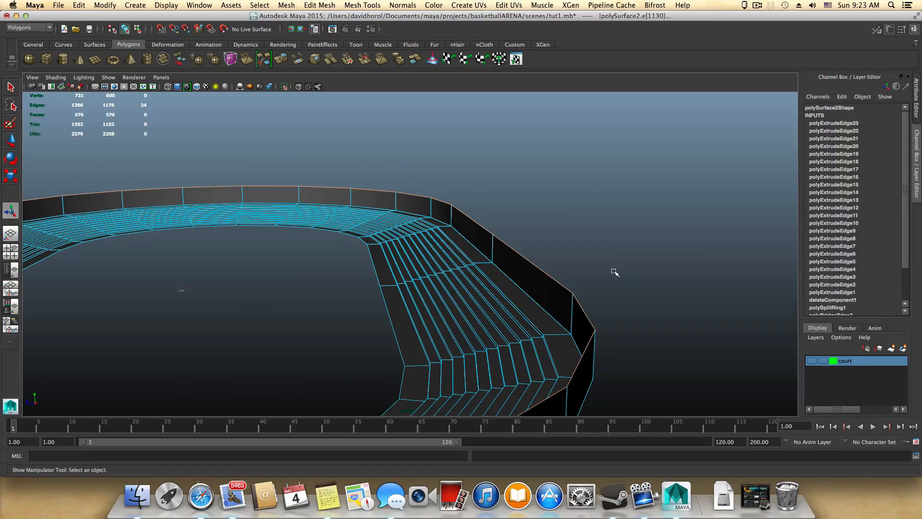
left_click(285, 60)
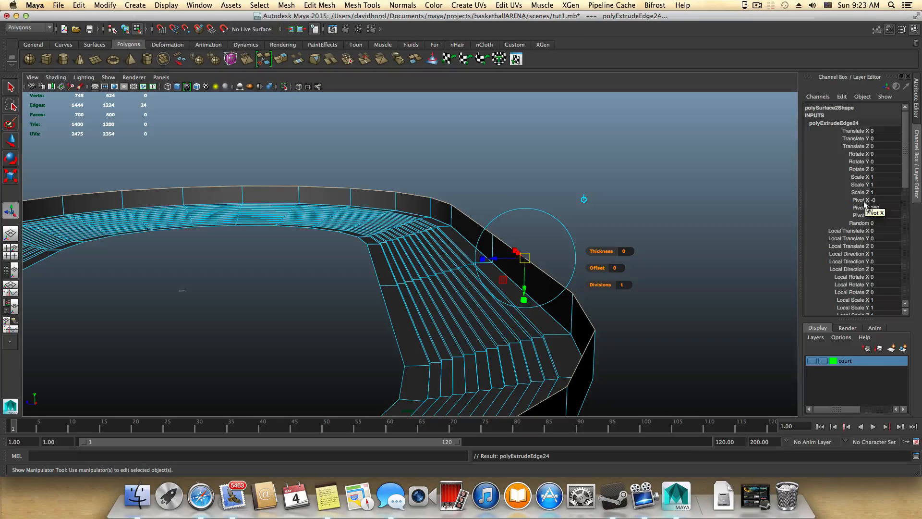
scroll(869, 279, "down", 1)
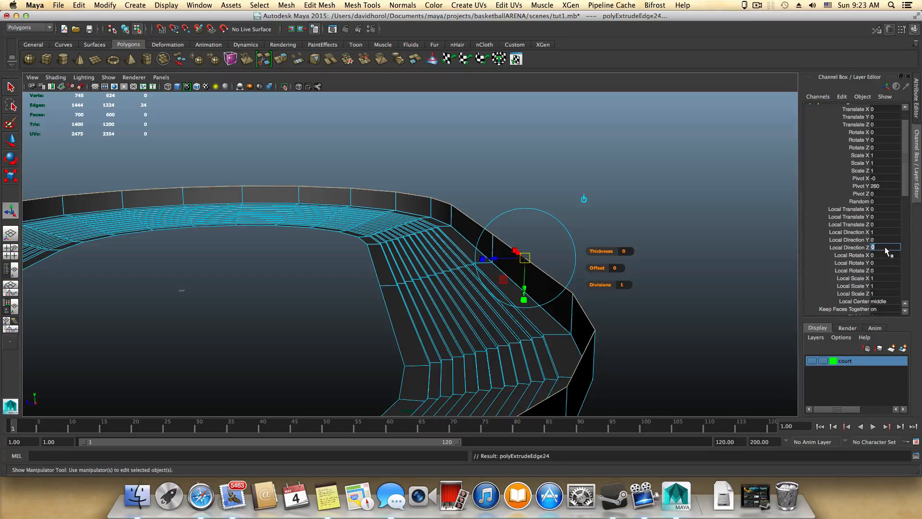
type("-100")
key("Return")
key("ctrl+z")
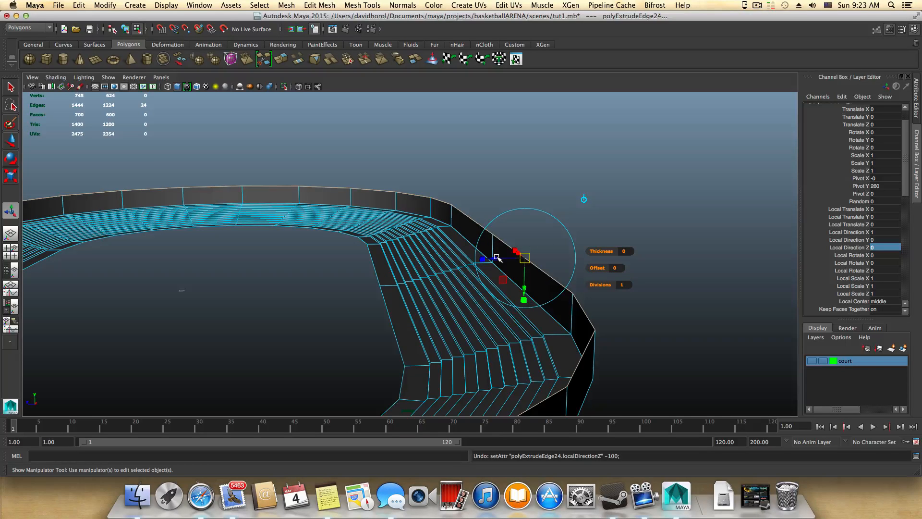
Step: Pull the wall's extruded top edge loop outward and set its Local Translate Z to -100 to form a flat upper walkway
left_click_drag(495, 258, 503, 260)
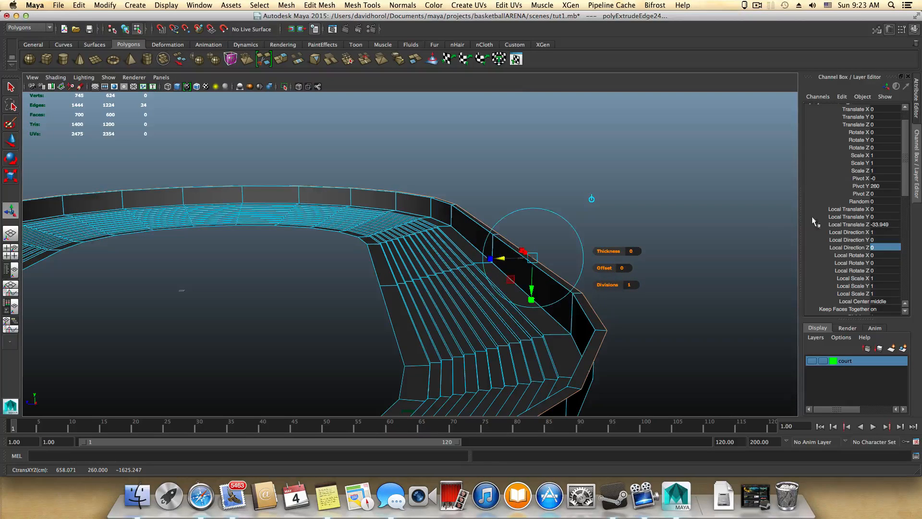
left_click(892, 225)
key("Return")
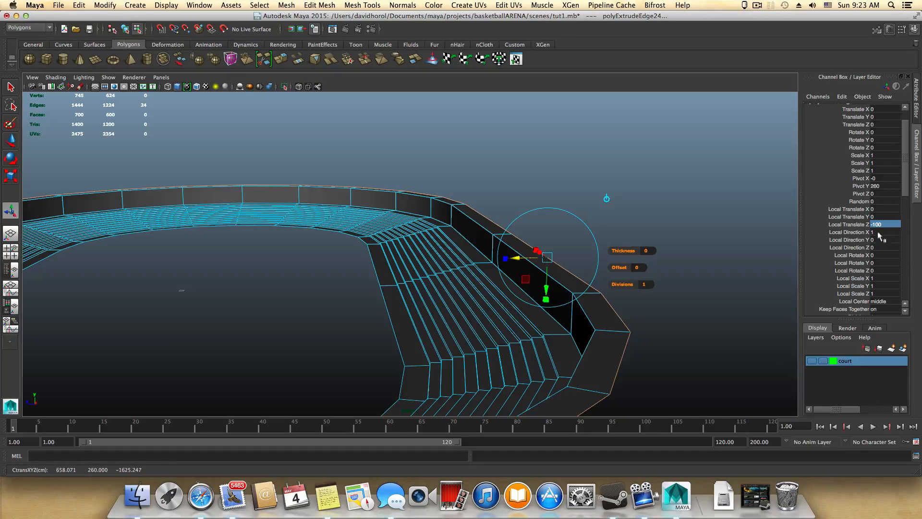
mouse_move(666, 274)
left_mouse_down("alt")
mouse_move(671, 295)
mouse_move(669, 285)
left_mouse_up("alt")
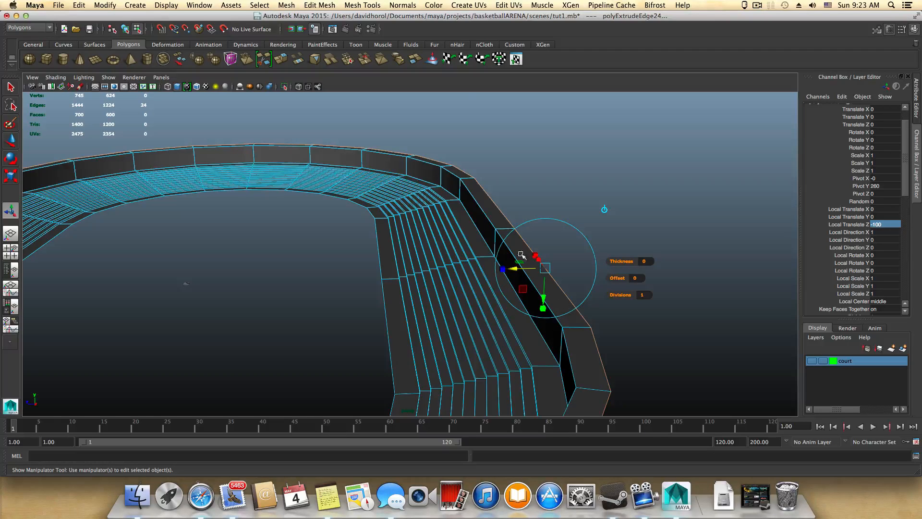
left_click_drag(521, 255, 531, 310, "alt")
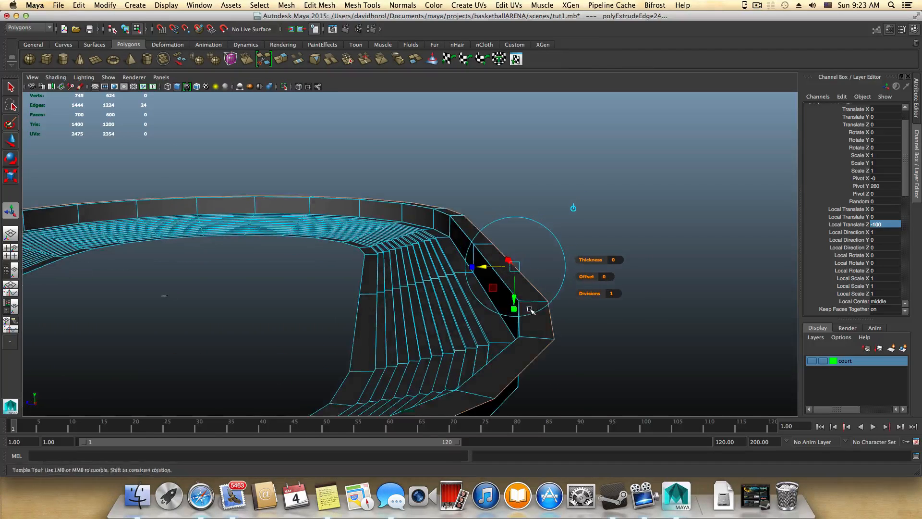
middle_click_drag(572, 301, 551, 301, "alt")
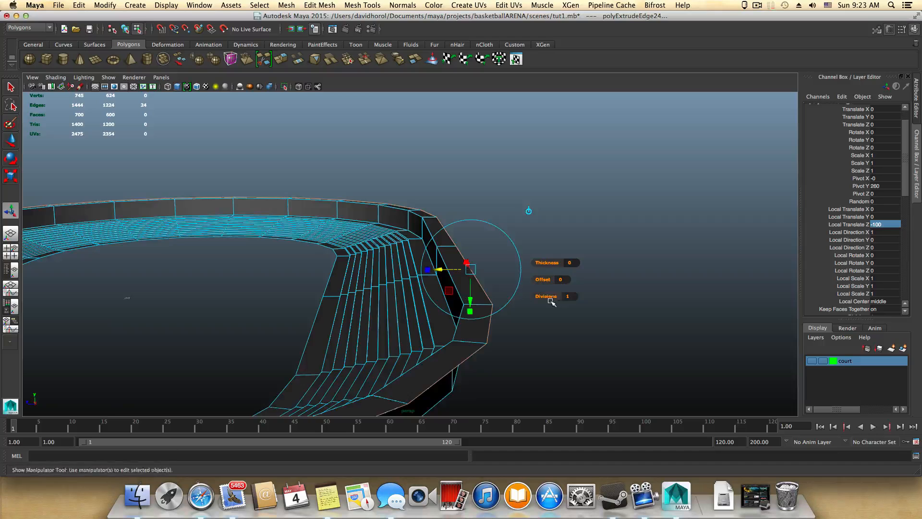
left_click_drag(550, 301, 547, 303, "alt")
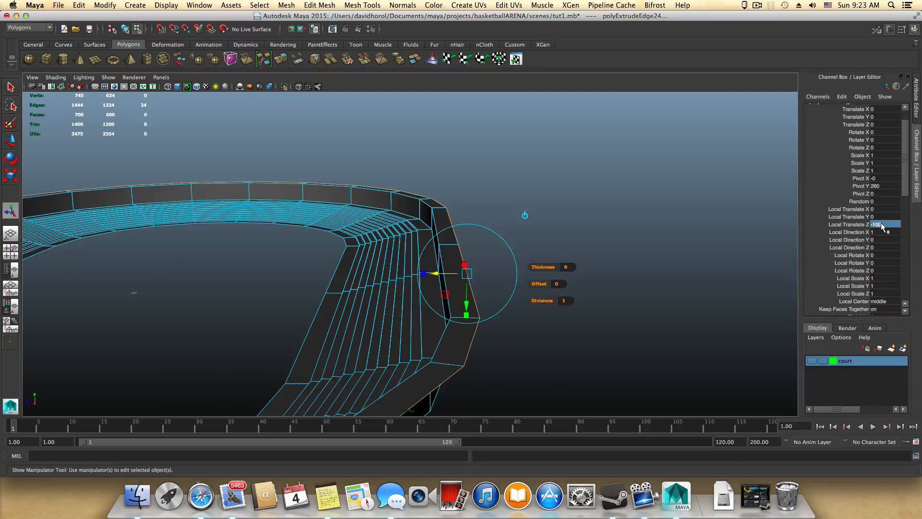
Step: Extrude the upper walkway's outer edge loop upward into the first upper riser with a Local Translate Z of 10
left_click(283, 62)
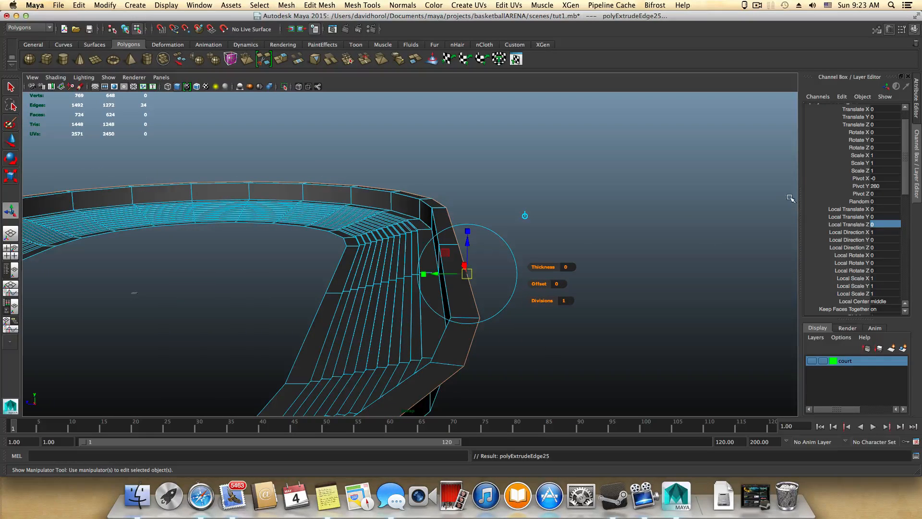
left_click(880, 225)
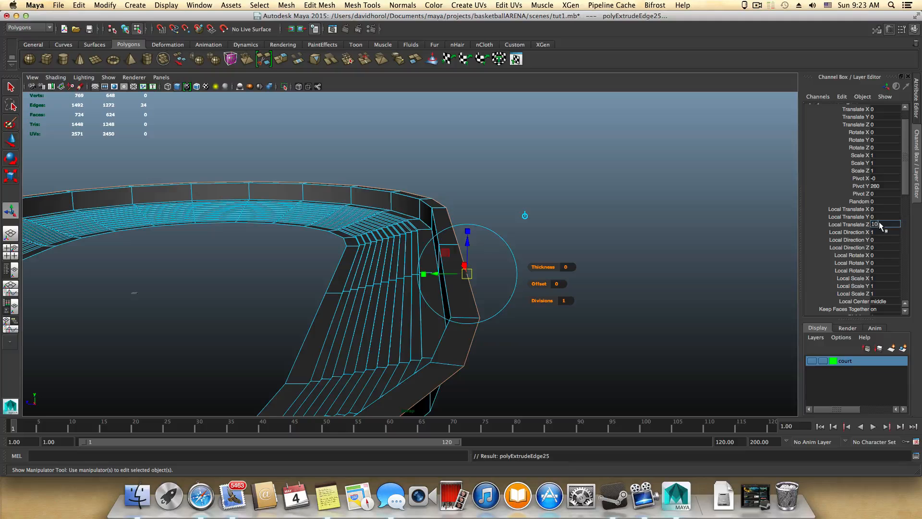
type("10")
key("Return")
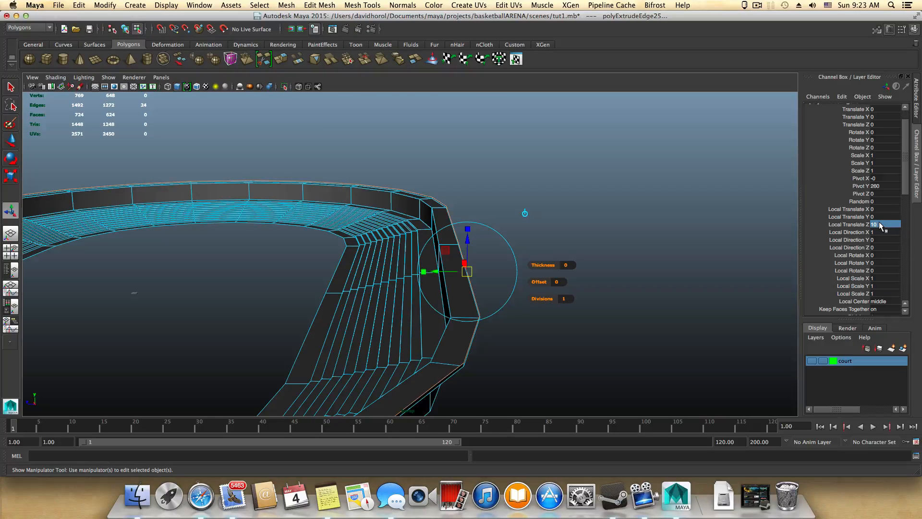
Step: Extrude the first upper riser's top edge loop outward into a tread with a Local Translate Z of -40
left_click(305, 61)
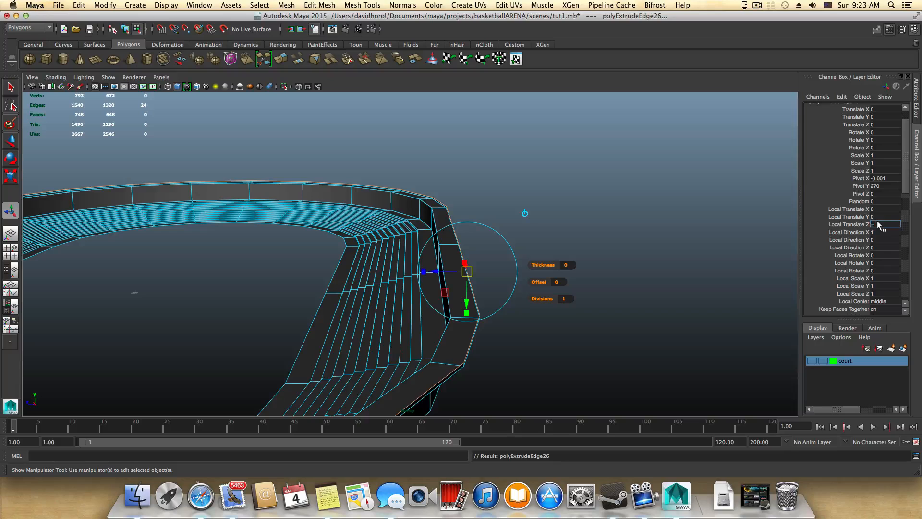
left_click(877, 223)
type("-40")
key("Return")
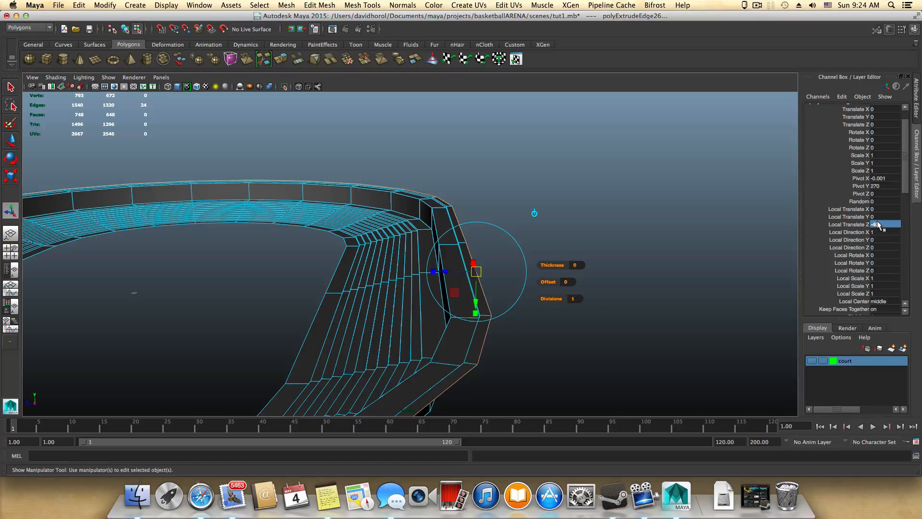
Step: Add the upper tier's second stair by extruding the outer edge loop 10 up for the riser and -40 outward for the tread
key("g")
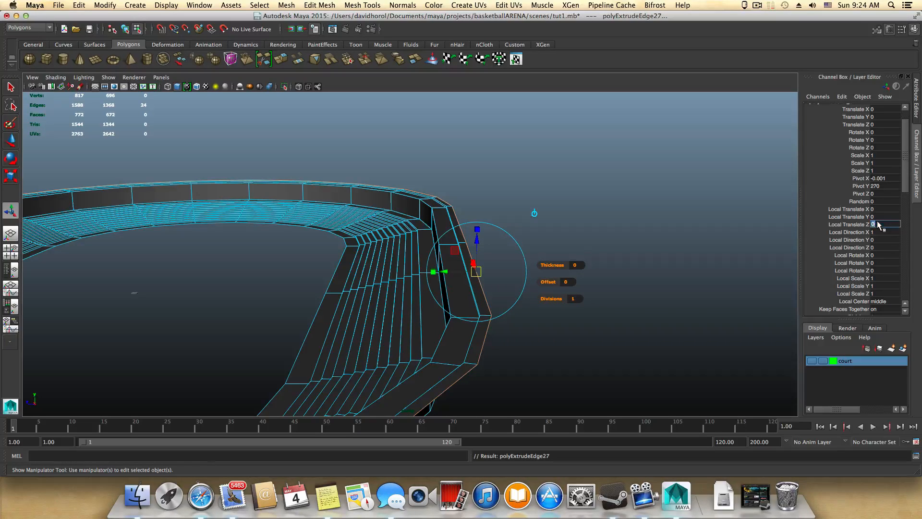
key("Return")
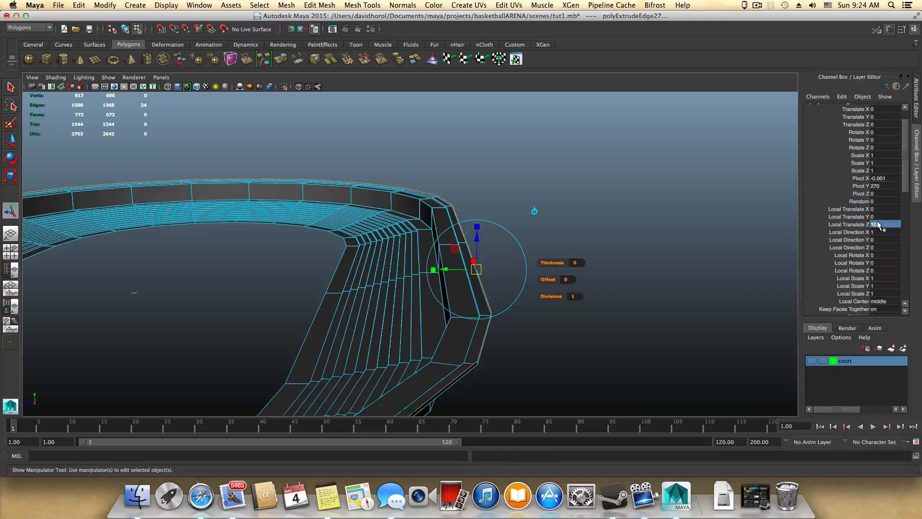
key("g")
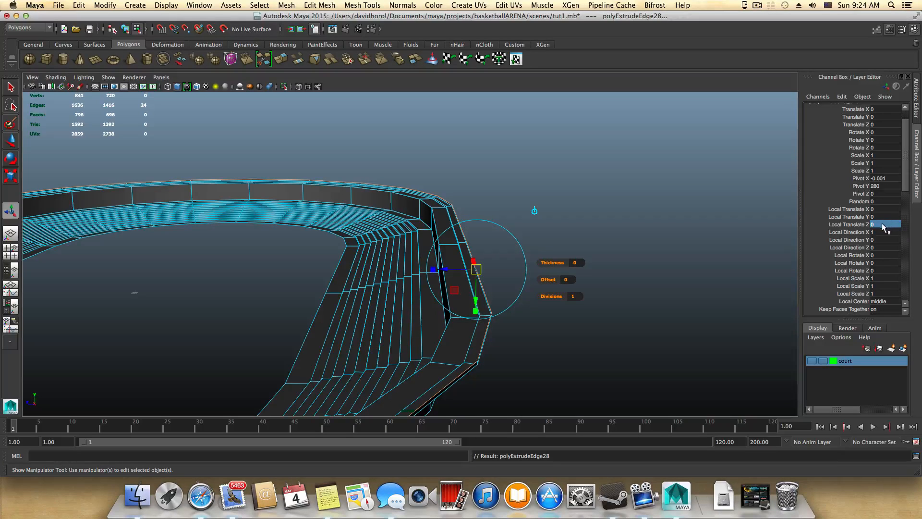
type("-40")
key("Return")
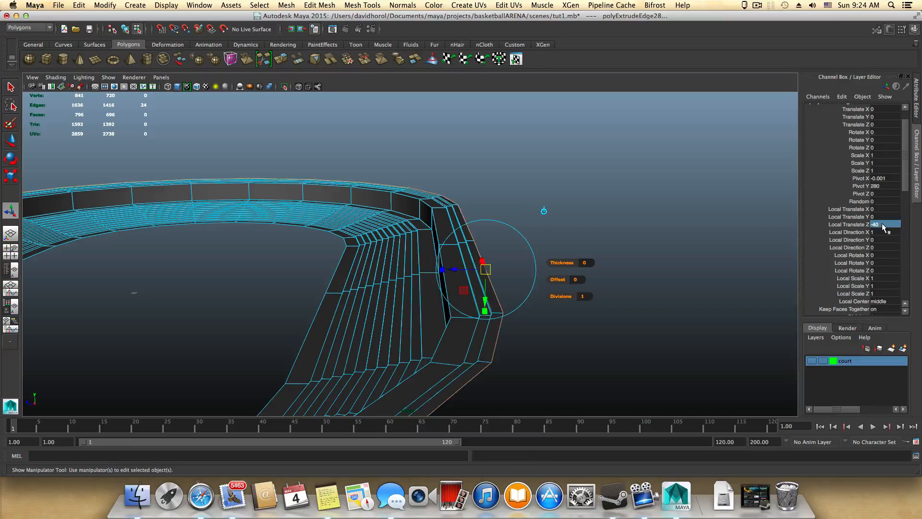
Step: Extrude the third upper stair from the outer edge loop, with Local Translate Z 10 for the riser and -40 for the tread
key("g")
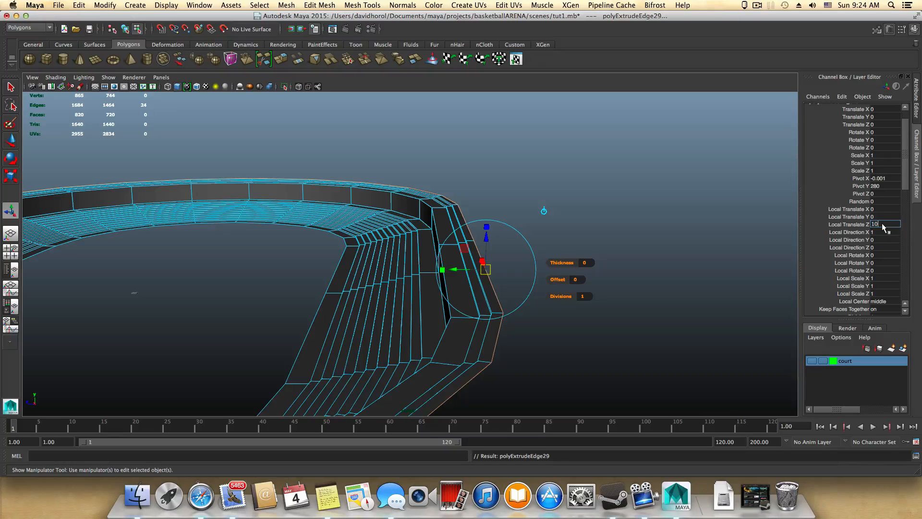
key("Return")
key("g")
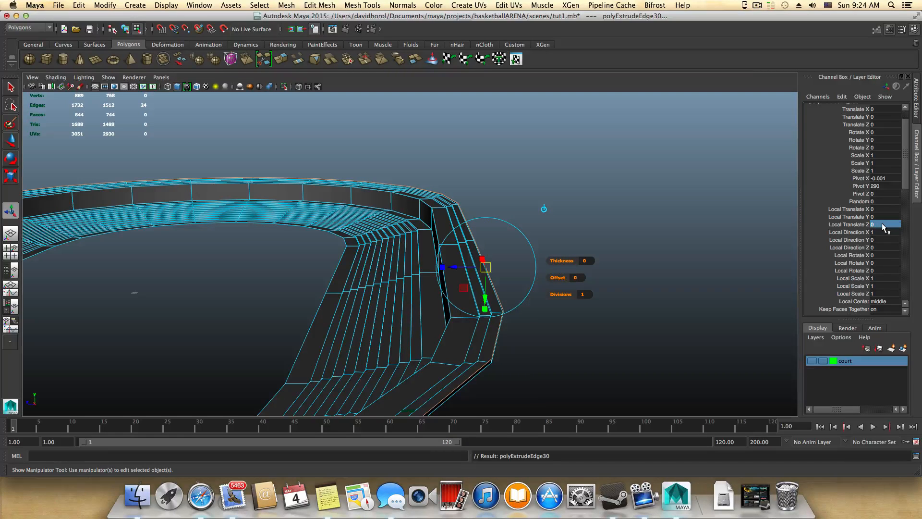
key("Return")
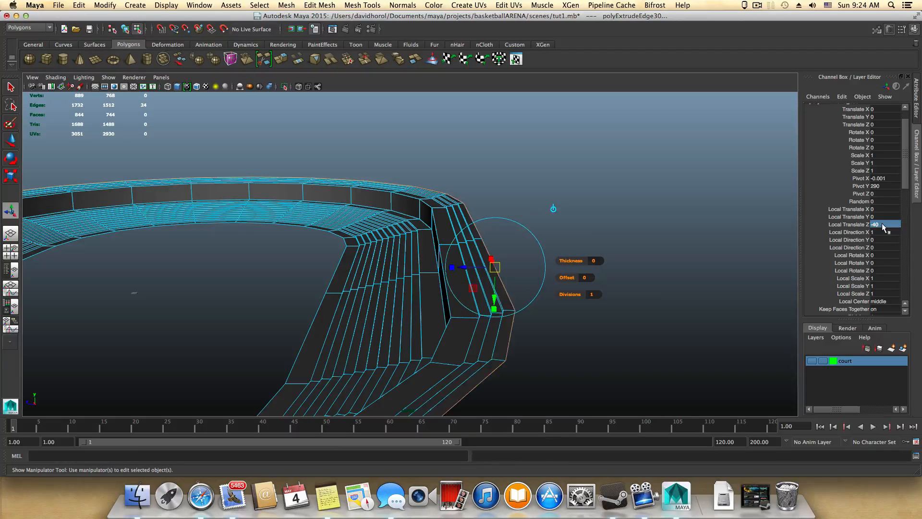
Step: Build the fourth upper stair from the outer edge loop with a riser extrusion of 10 and a tread extrusion of -40 in Local Translate Z
key("g")
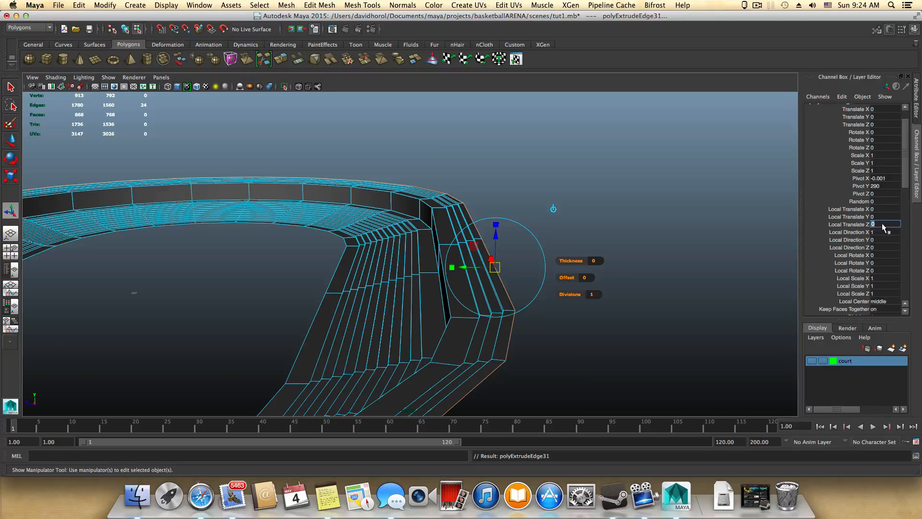
key("Return")
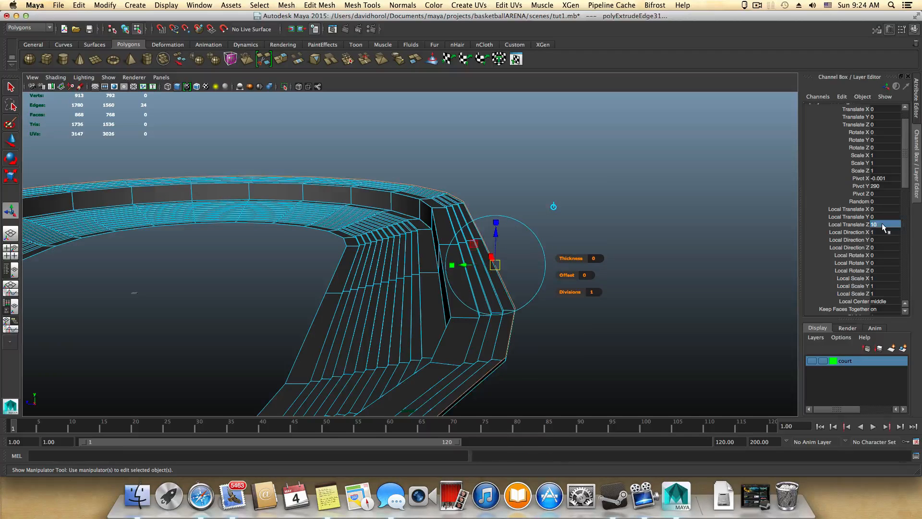
key("ctrl+e")
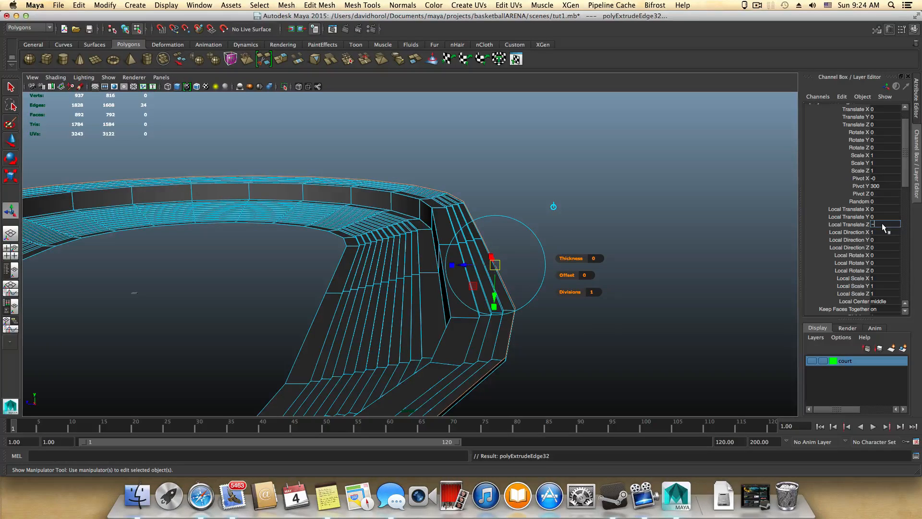
key("Return")
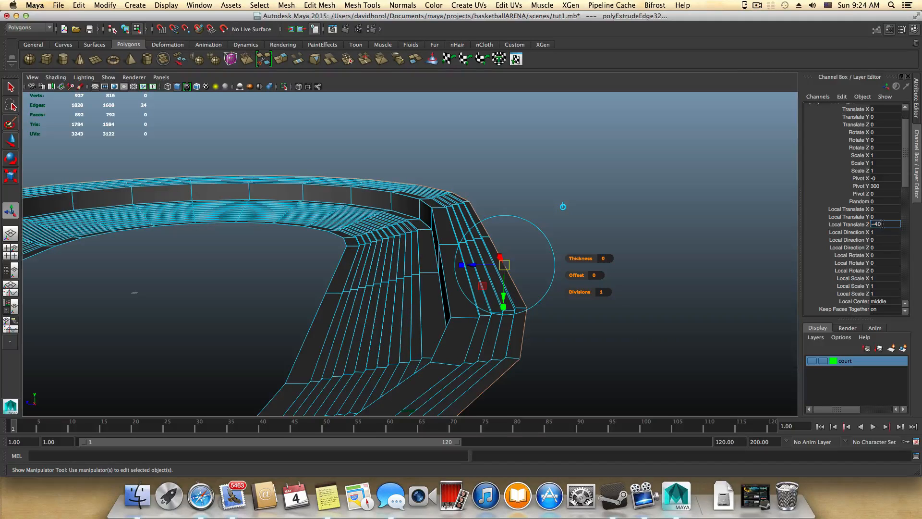
left_click(854, 227)
left_click(876, 225)
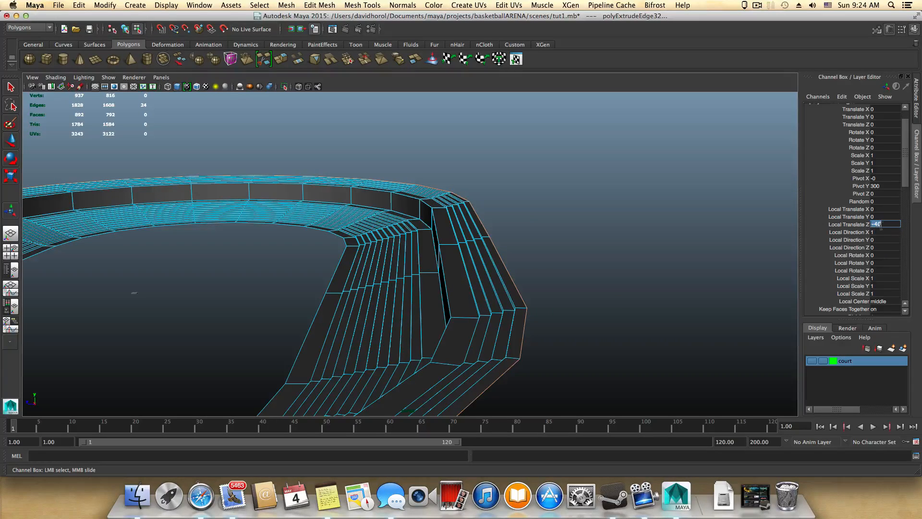
key("Return")
Step: Extrude the outer edge loop twice for the fifth upper stair, using Local Translate Z 10 for the riser and -40 for the tread
key("g")
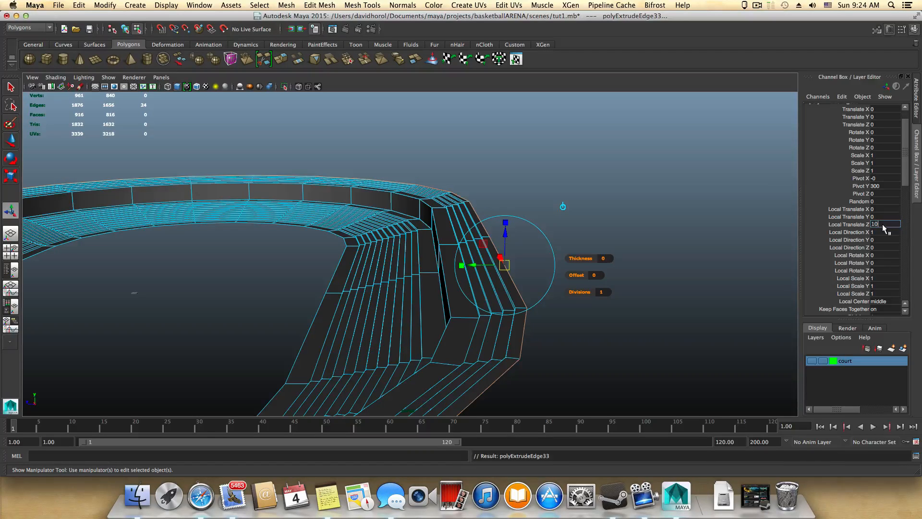
key("Return")
key("g")
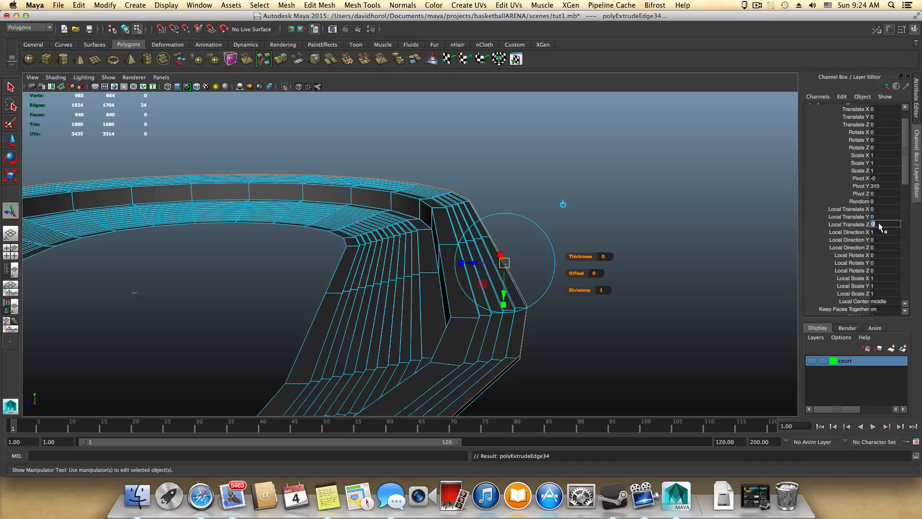
left_click(878, 223)
type("-40")
key("Return")
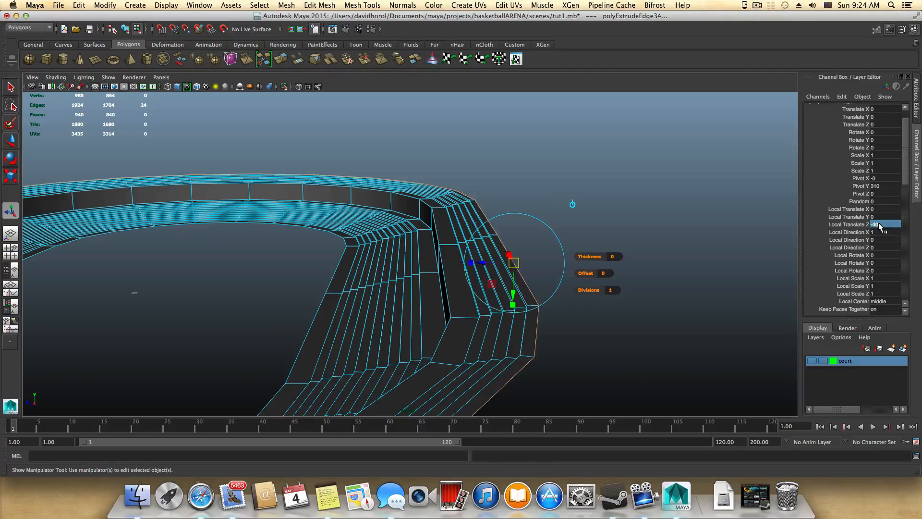
Step: Add the sixth upper stair by extruding the outer edge loop with Local Translate Z 10, and again with -40
key("g")
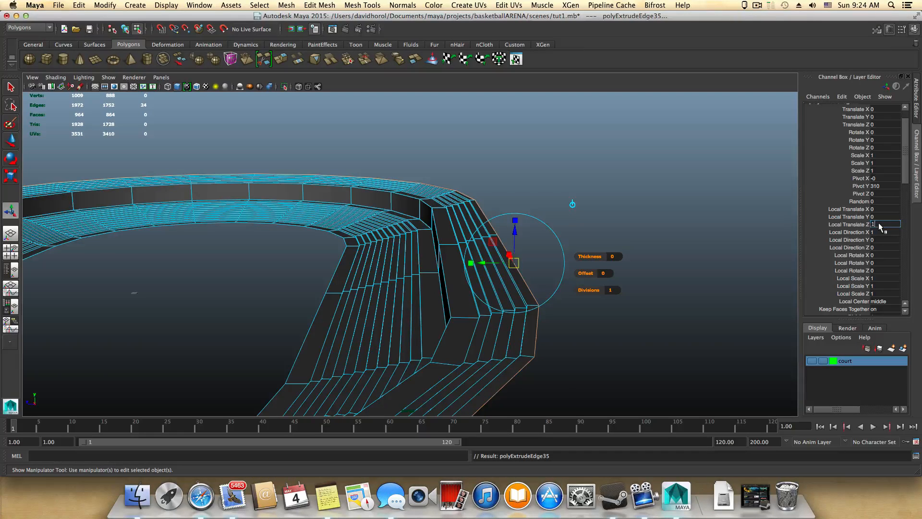
type("10")
key("Return")
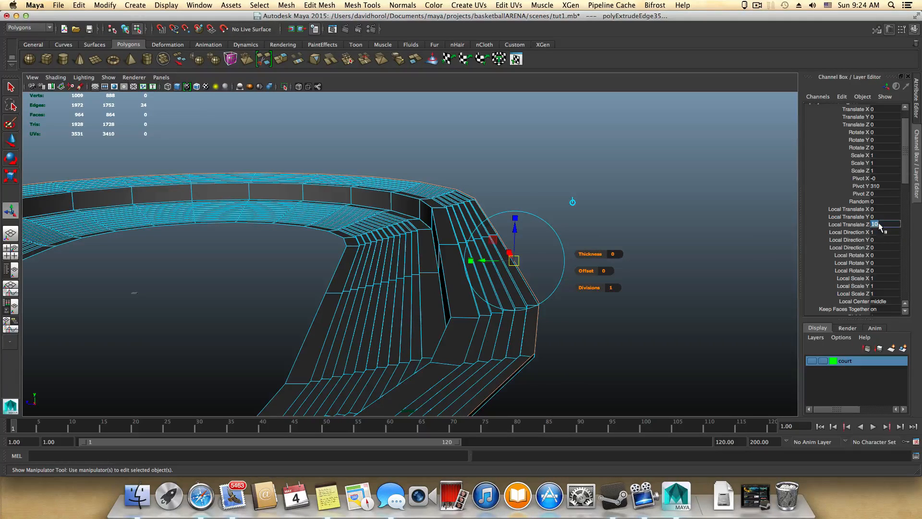
left_click(863, 224)
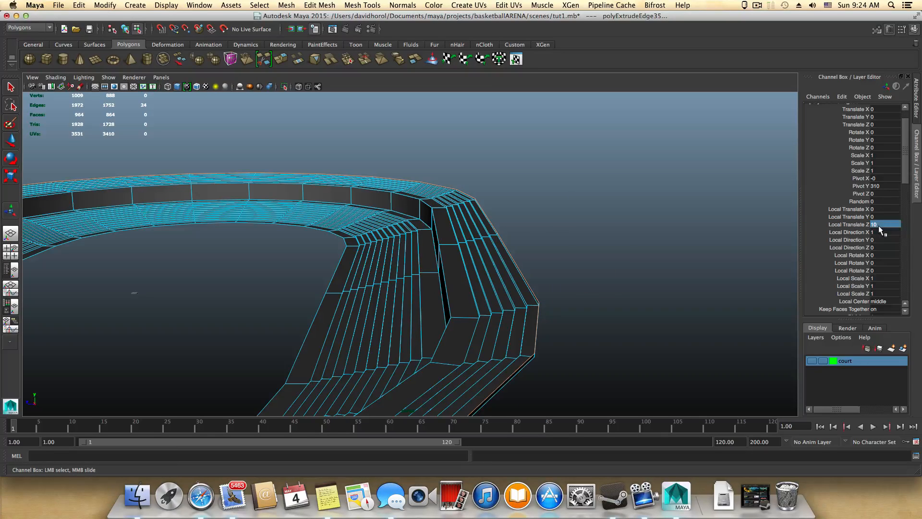
type("g")
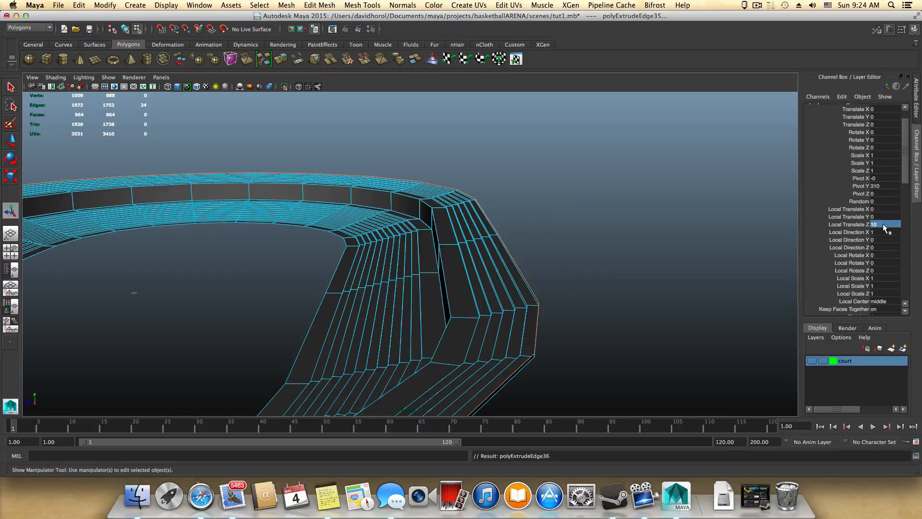
type("-40")
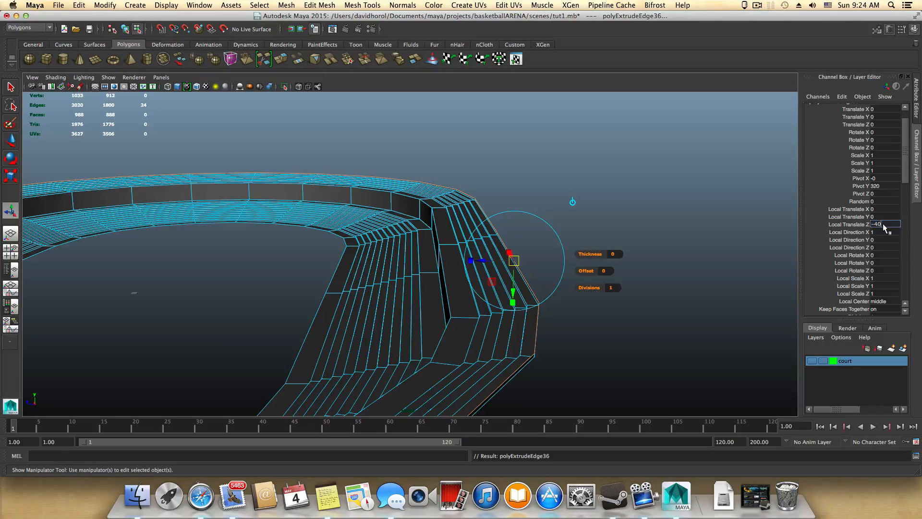
key("Return")
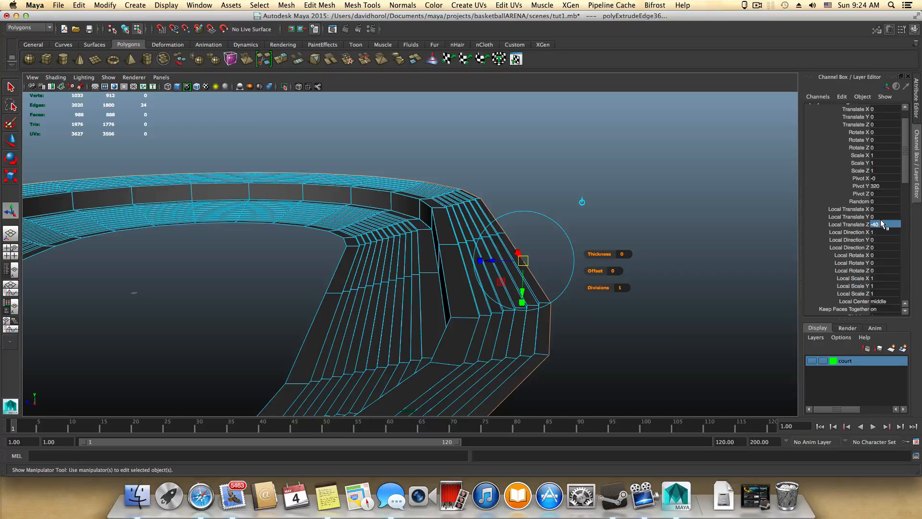
Step: Extrude the seventh upper stair from the outer edge loop, setting Local Translate Z to 10 for the riser and -40 for the tread
key("ctrl+e")
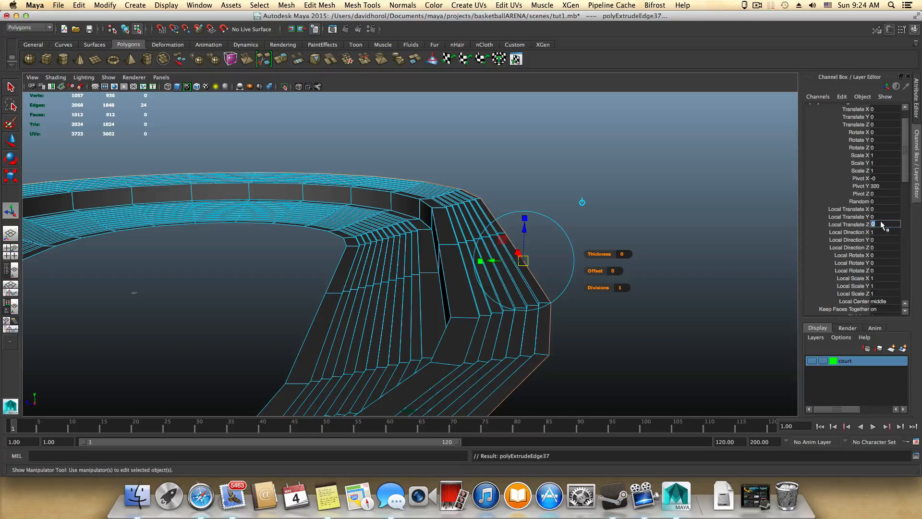
key("Return")
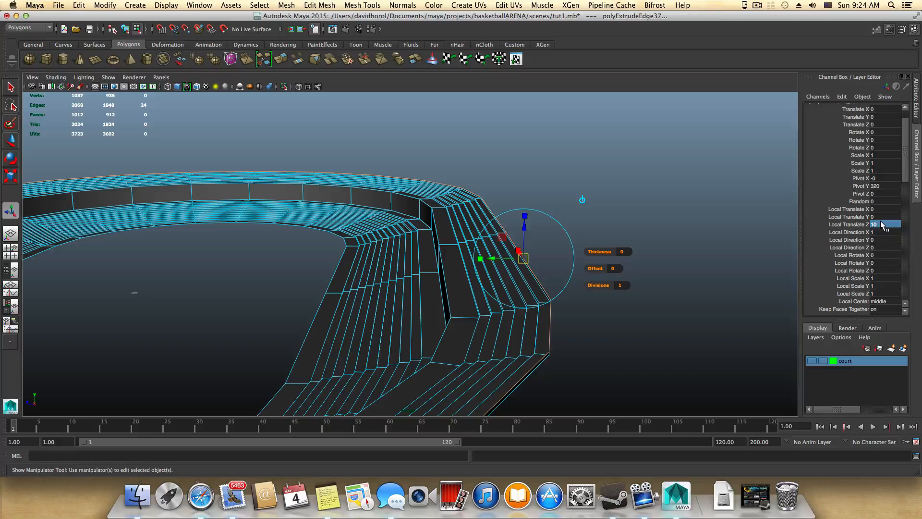
key("ctrl+e")
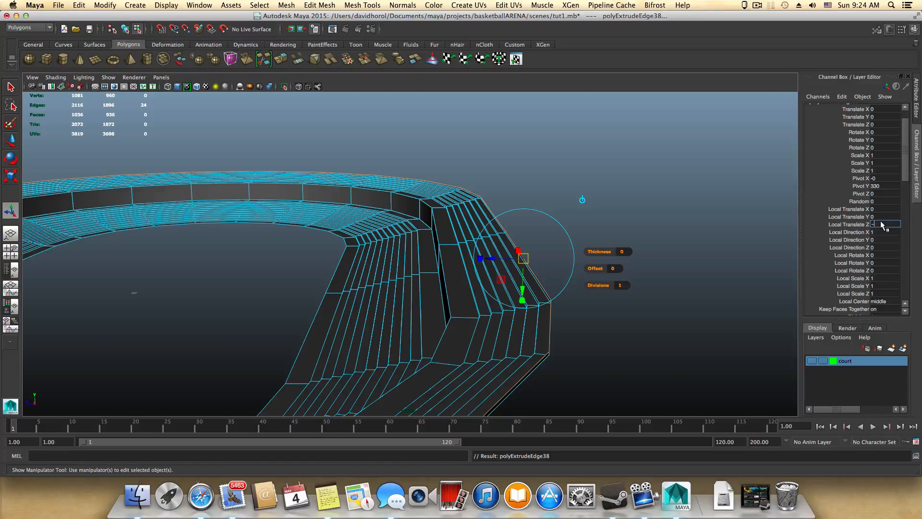
key("Return")
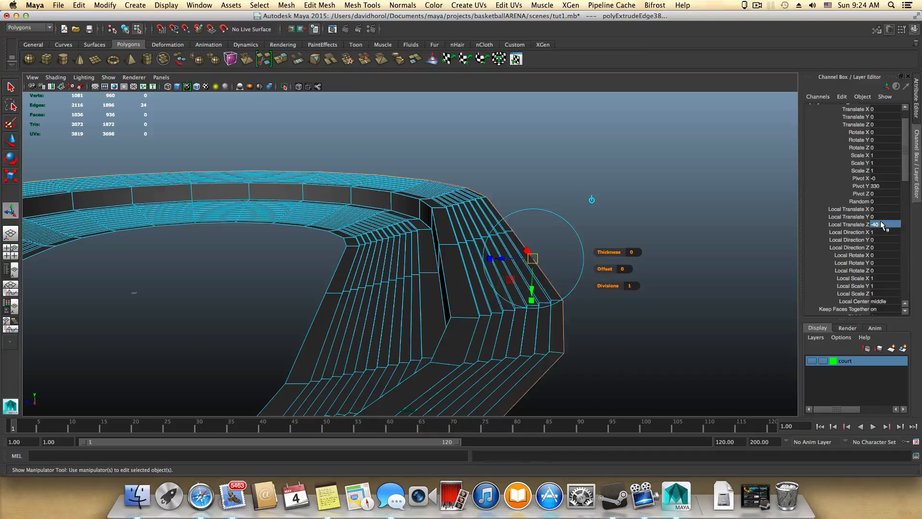
Step: Form the eighth upper stair with a 10 riser and a -40 tread extruded in Local Translate Z from the outer edge loop
key("ctrl+e")
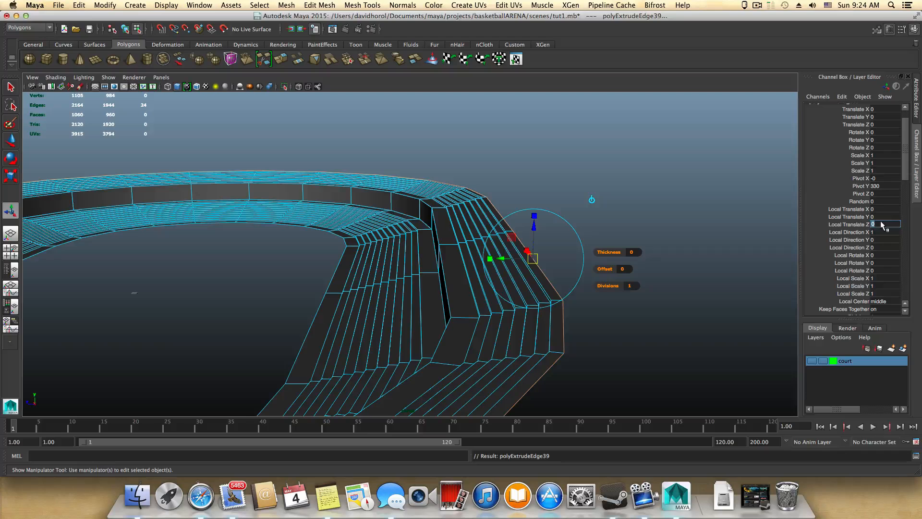
key("Return")
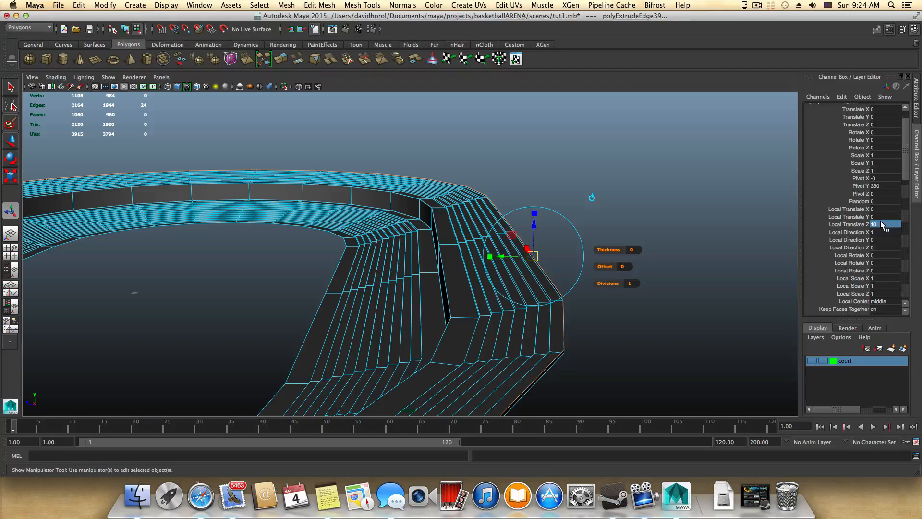
key("ctrl+e")
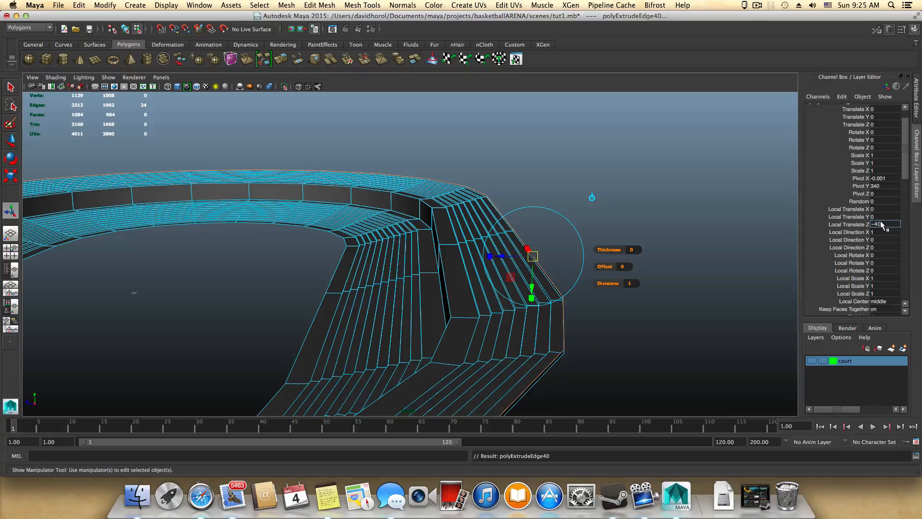
key("Return")
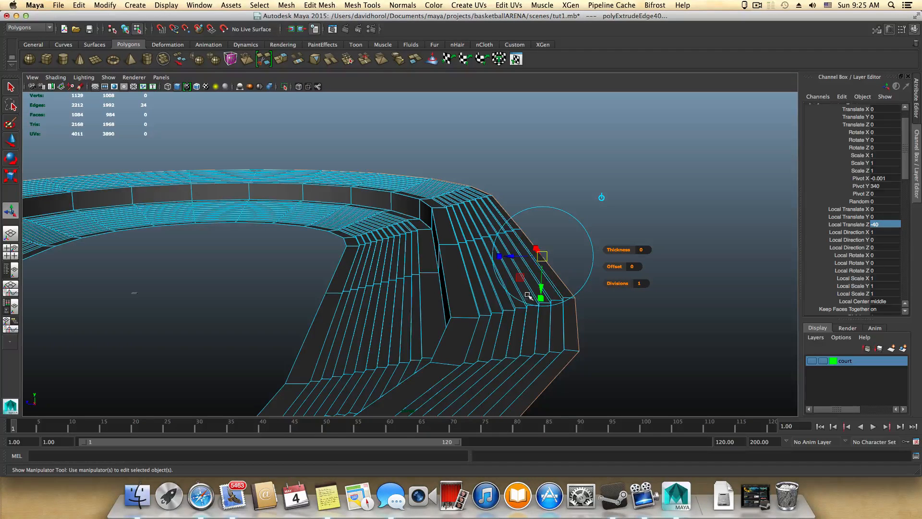
Step: Extrude the outer edge loop twice for the ninth upper stair, with Local Translate Z 10 for the riser and -40 for the tread
right_click_drag(456, 290, 672, 335, "alt")
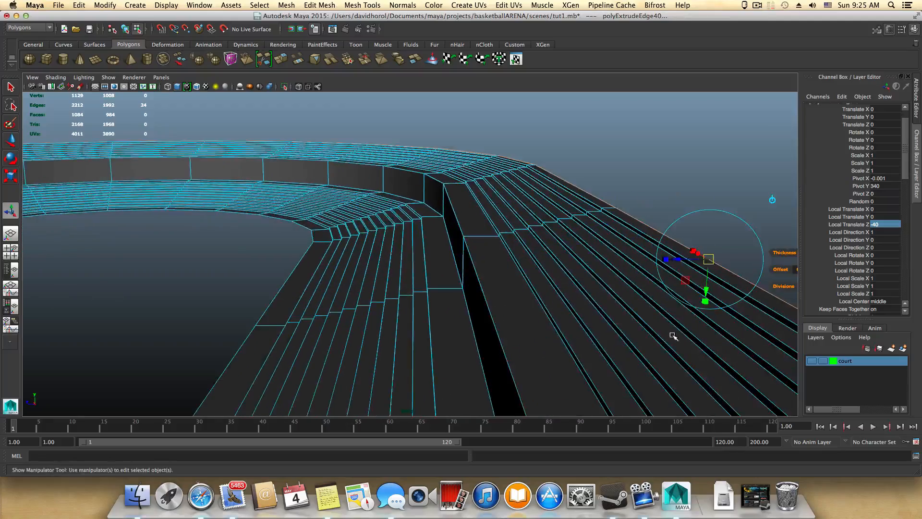
left_click_drag(672, 335, 508, 336, "alt")
left_click_drag(456, 365, 457, 350, "alt")
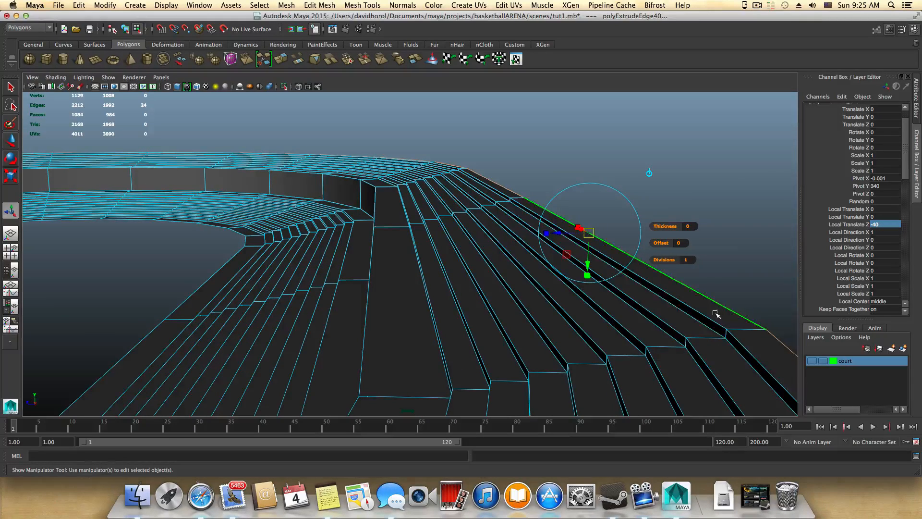
left_click_drag(717, 313, 711, 311, "alt")
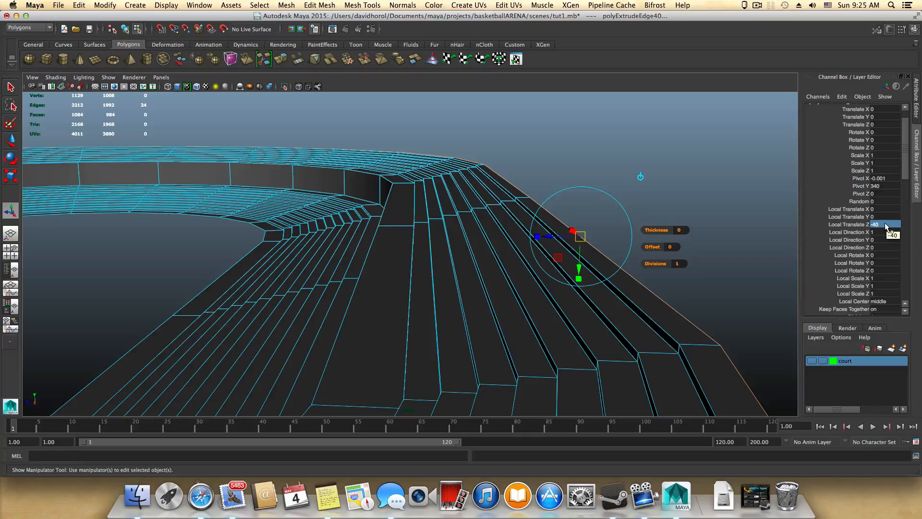
key("g")
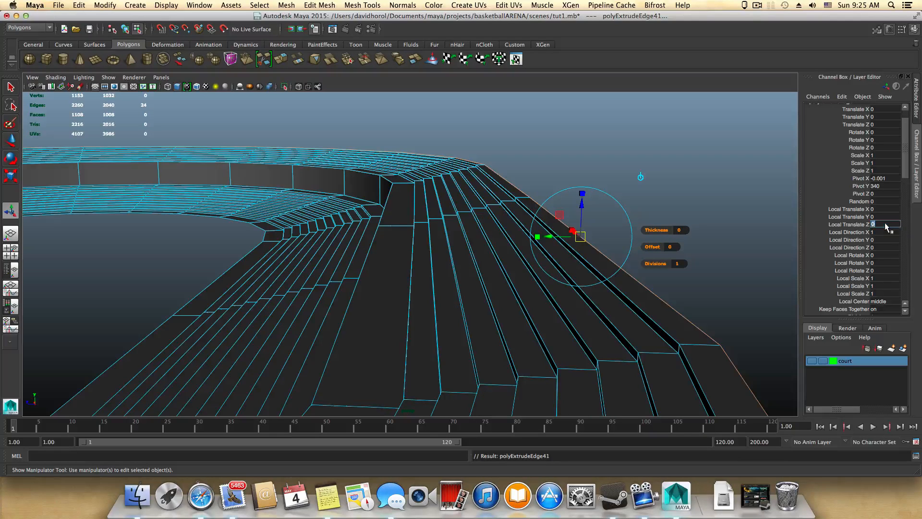
left_click(884, 223)
type("10")
key("Return")
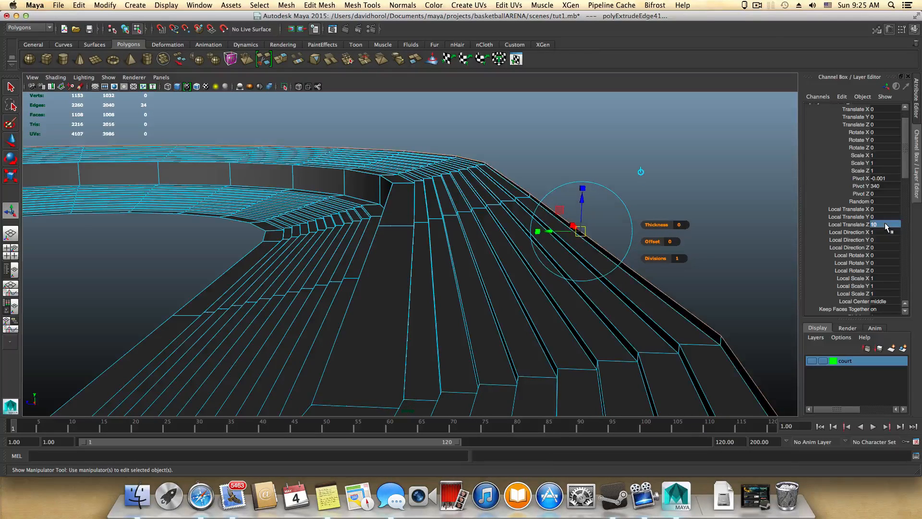
key("g")
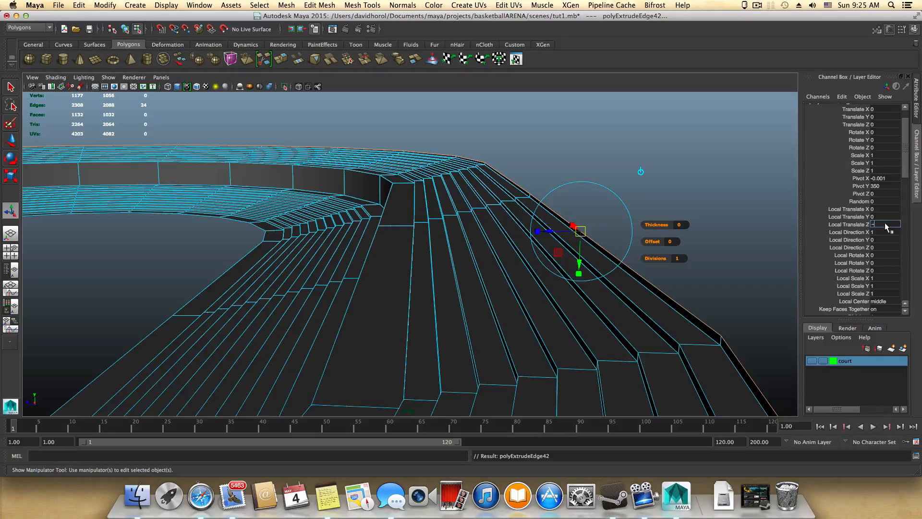
key("Return")
Step: Add the tenth upper stair by extruding the outer edge loop with Local Translate Z 10, and again with -40
key("g")
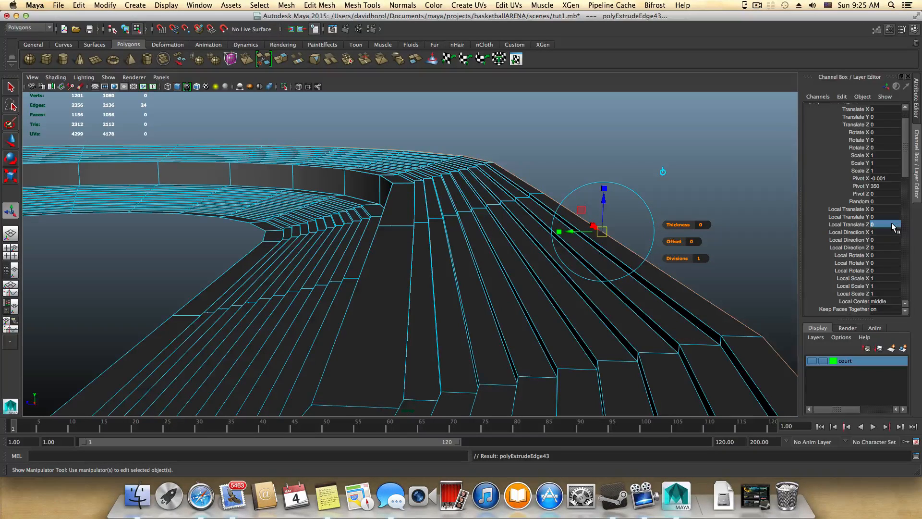
key("Return")
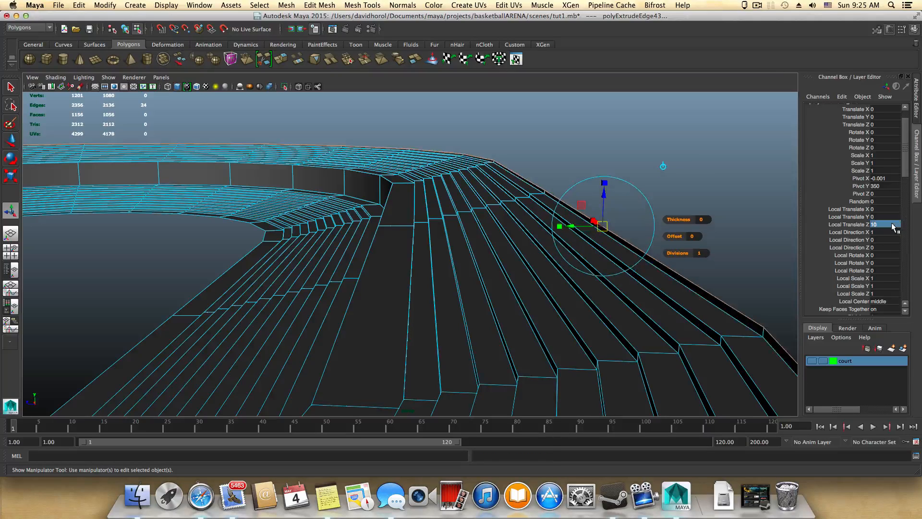
key("g")
type("-4")
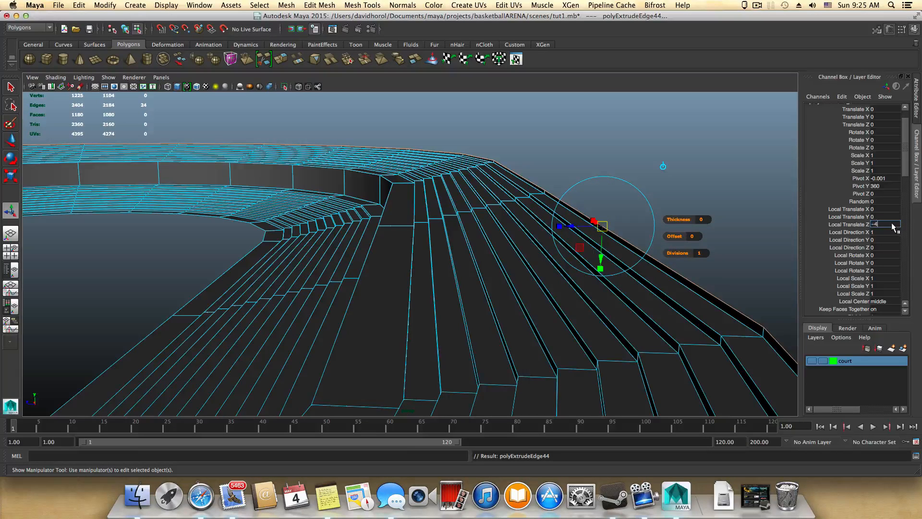
key("Return")
Step: Form the eleventh upper stair from the outer edge loop, using a Local Translate Z 10 riser and a -40 tread
key("g")
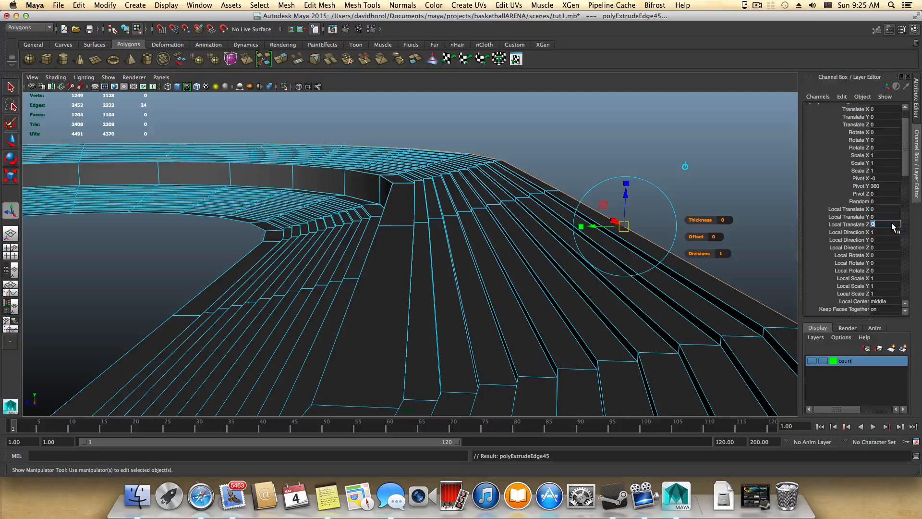
key("Return")
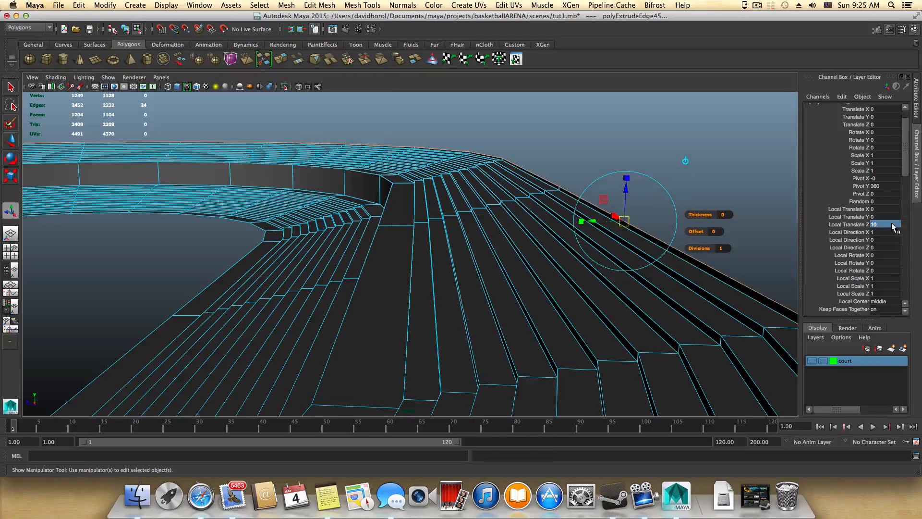
key("g")
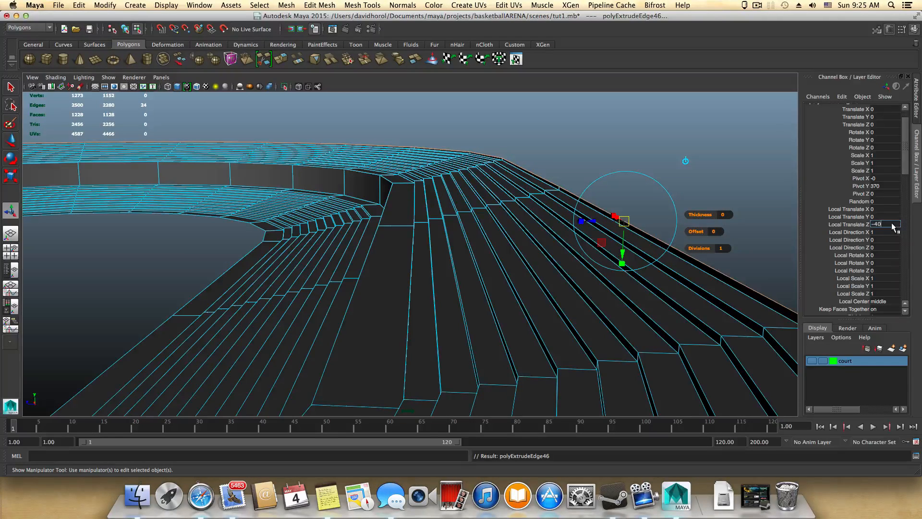
key("Return")
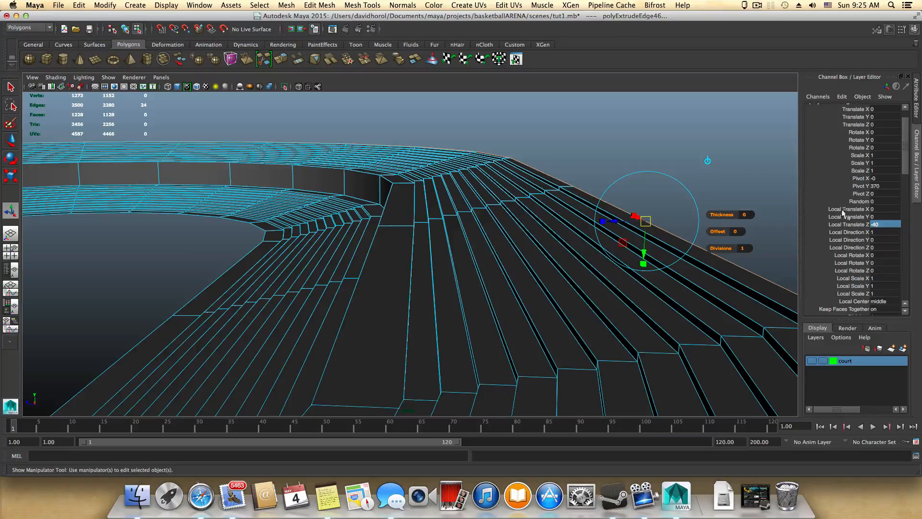
scroll(678, 262, "down", 3)
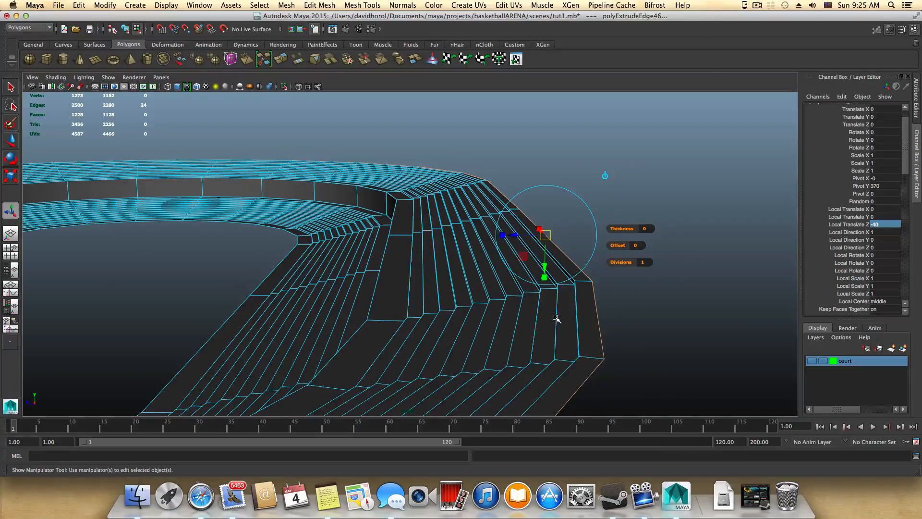
left_click_drag(545, 315, 565, 314, "alt")
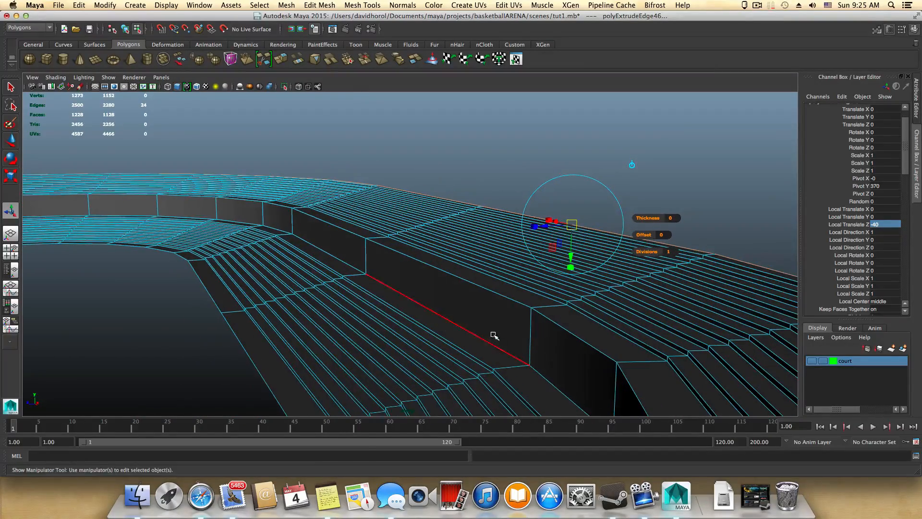
Step: Switch to Notes and add the line "wall hight: 150" below the stairs surface value in the maya-basketball note
left_click(328, 495)
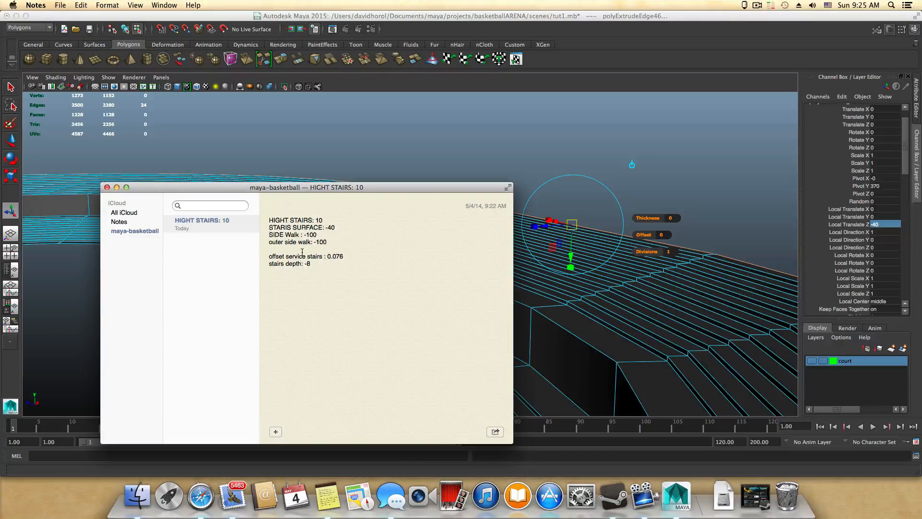
key("Return")
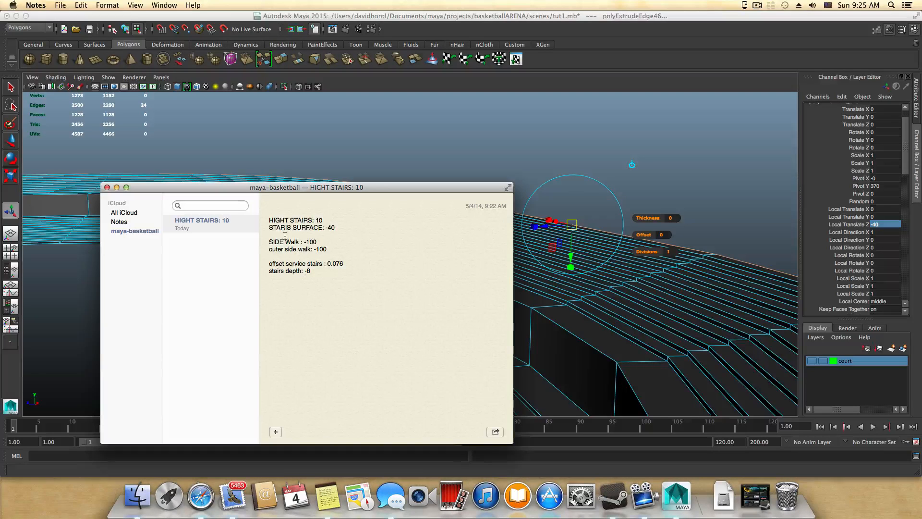
type("wall: 150")
left_click(280, 236)
type("hogh: 150")
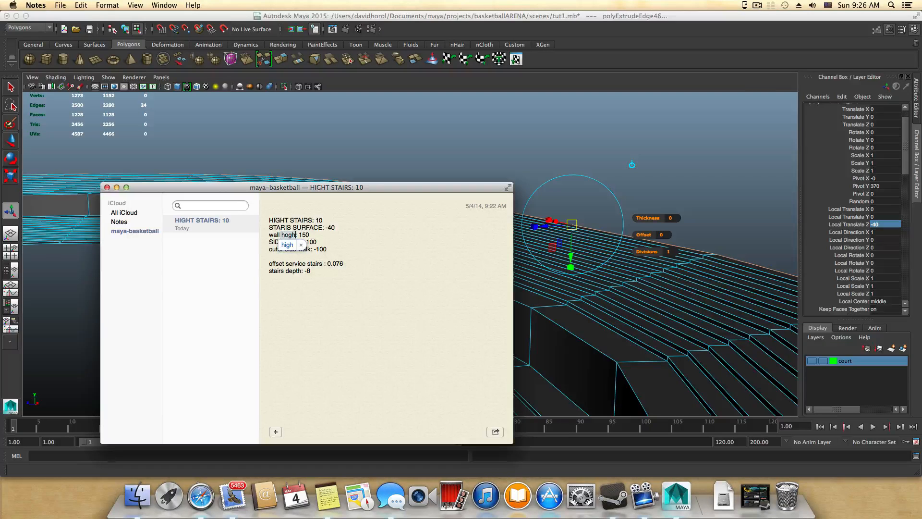
key("BackSpace")
key("BackSpace")
key("BackSpace")
type("ig")
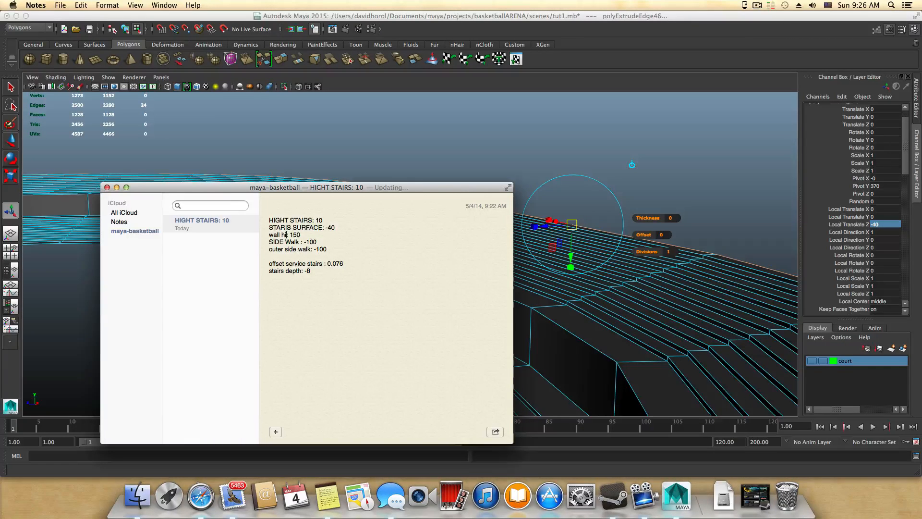
type("ht")
Step: Try a Local Translate Z of 150 on the last tread extrusion in Maya
left_click(884, 225)
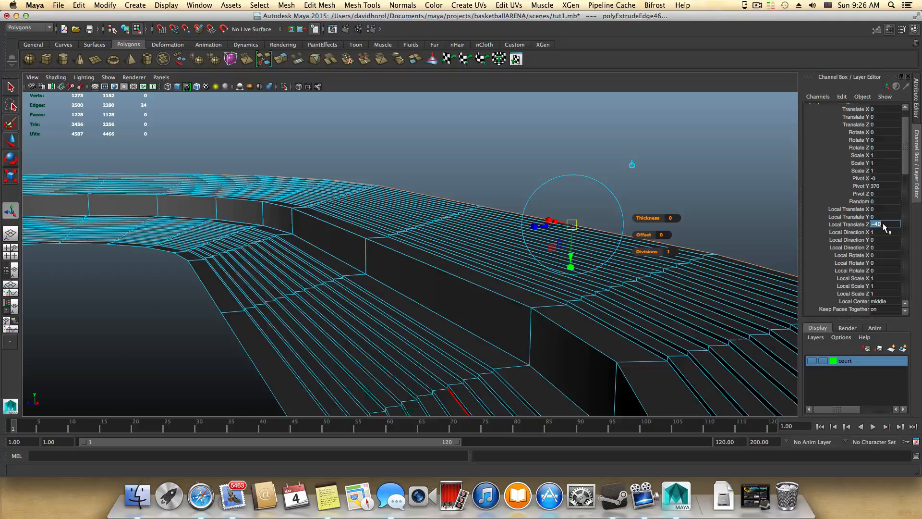
type("10")
key("BackSpace")
type("50")
key("Return")
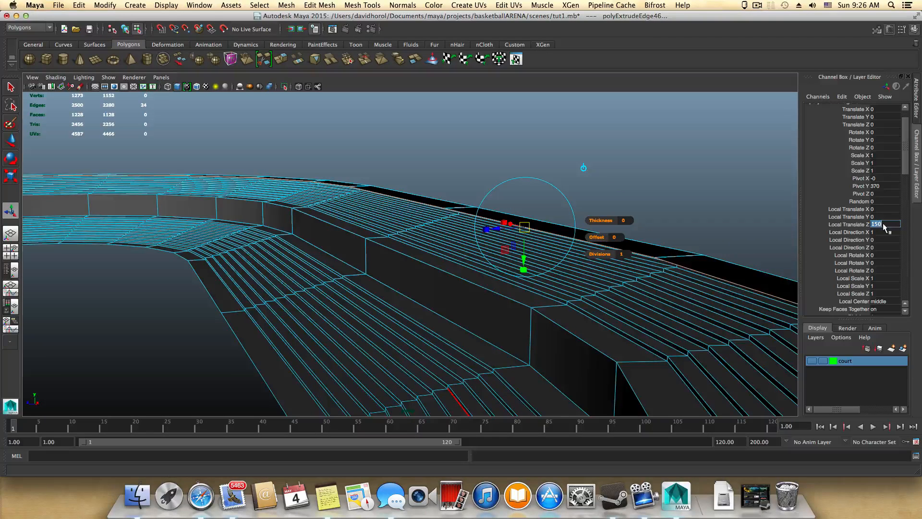
key("Return")
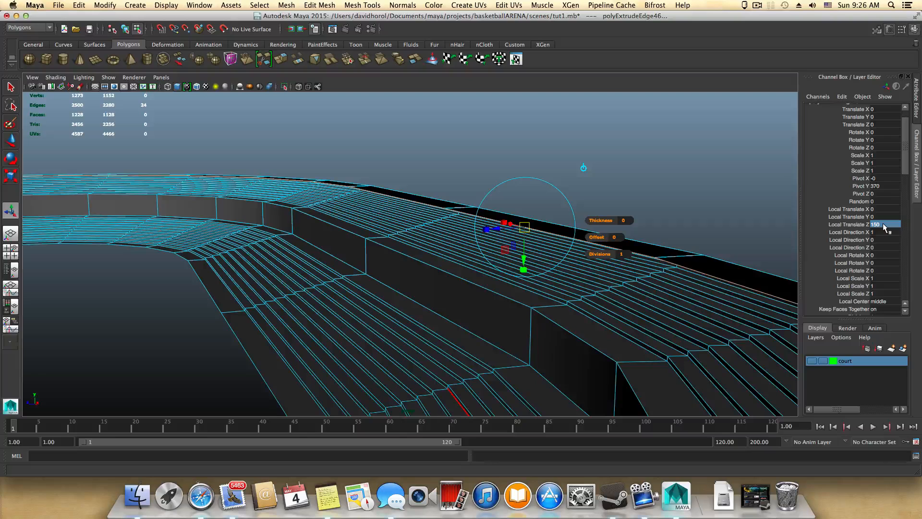
Step: Set the last tread extrusion's Local Translate Z to -100 to widen it into the outer side walk
left_click(886, 226)
type("-")
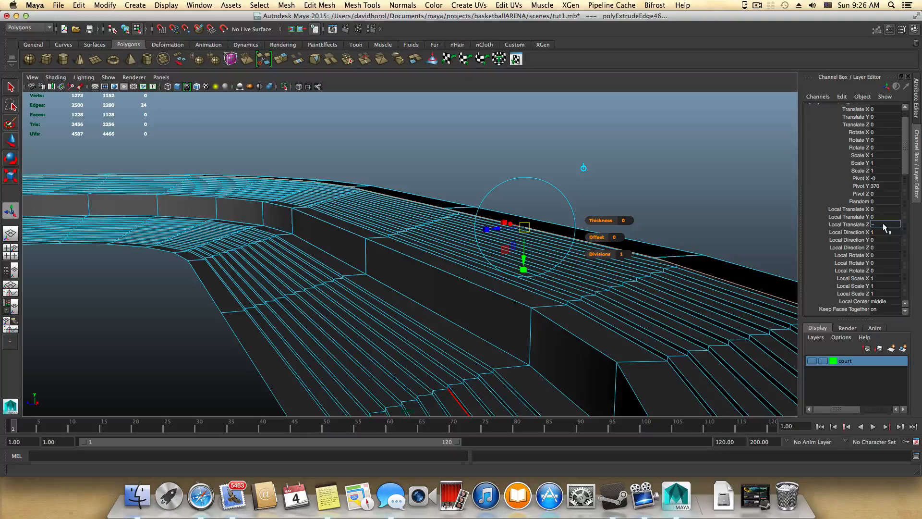
type("100")
key("Return")
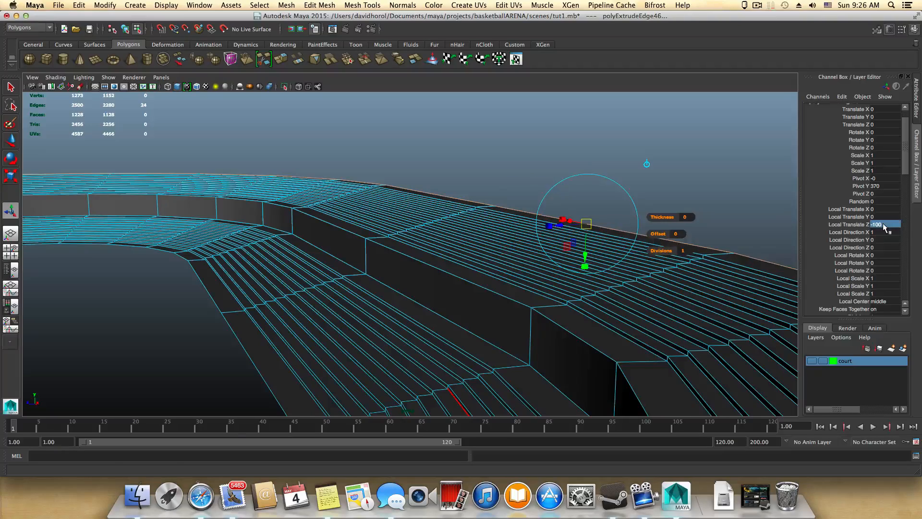
Step: Extrude the outer edge loop of the side walk upward as a perimeter wall with Local Translate Z 150
left_click_drag(731, 288, 745, 300, "alt")
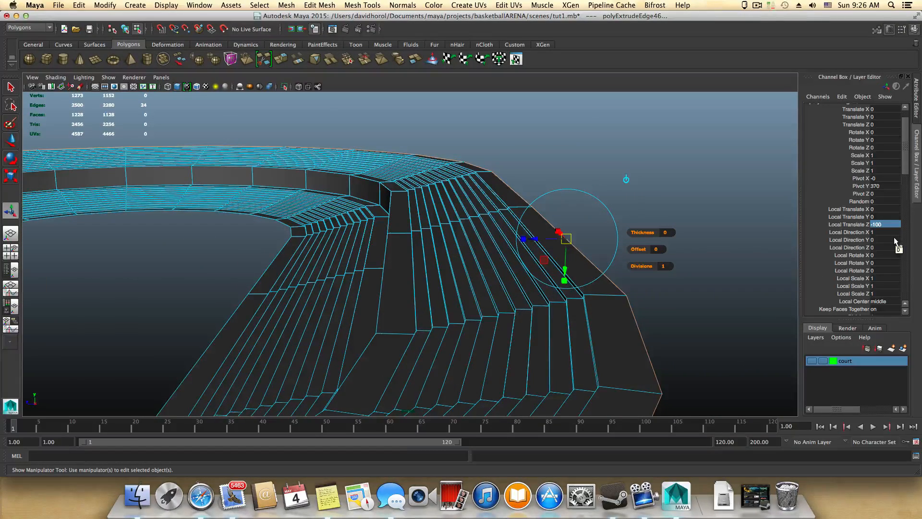
key("g")
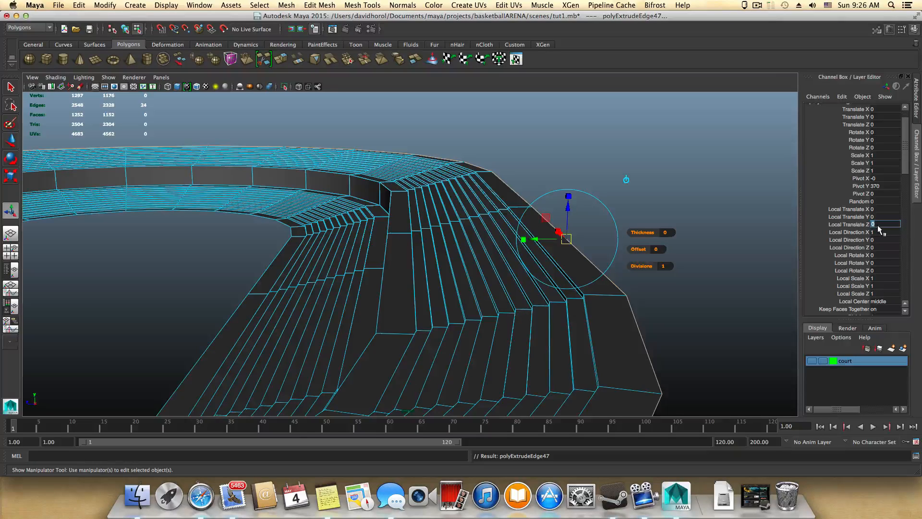
type("15")
key("Return")
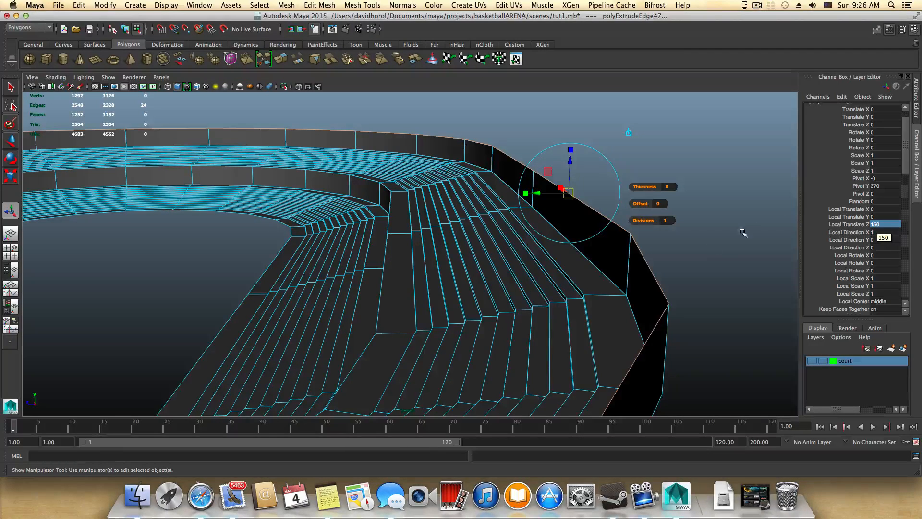
left_click_drag(678, 281, 431, 303, "alt")
middle_click_drag(431, 304, 452, 308, "alt")
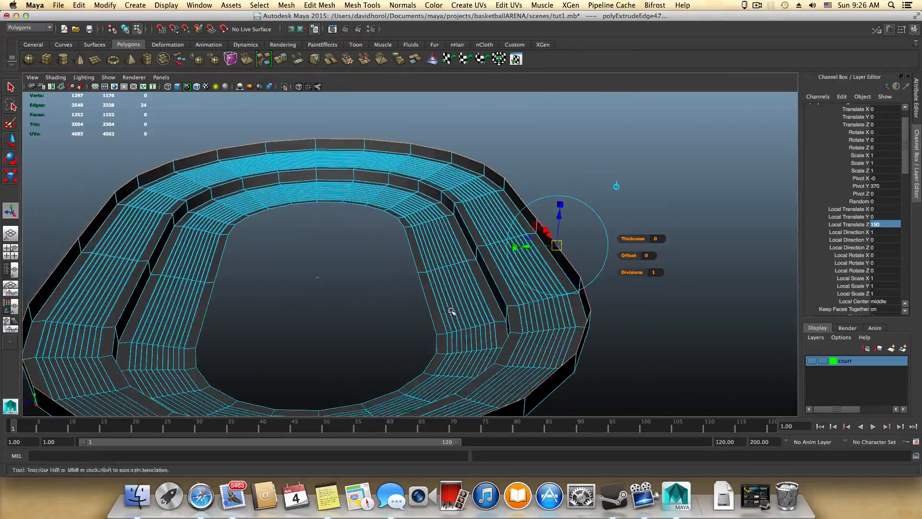
Step: Return to object selection mode and examine both stair tiers and the perimeter wall from several angles
key("F8")
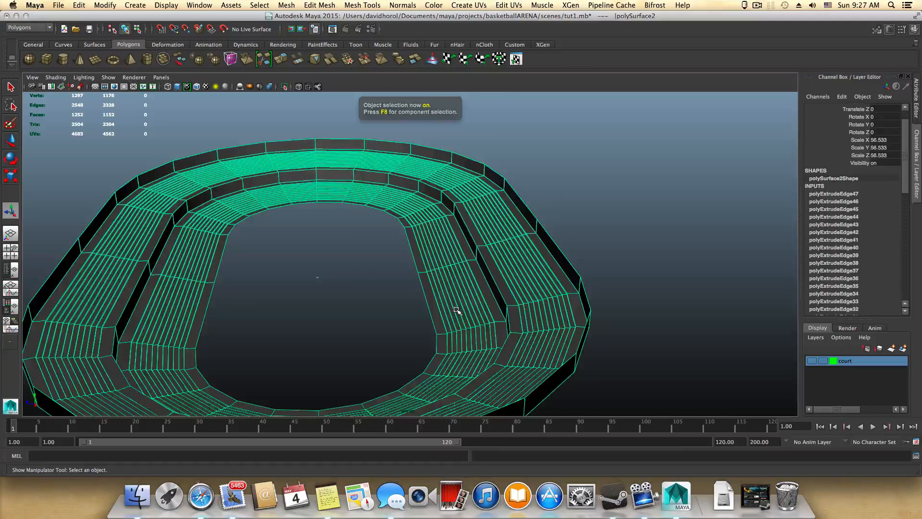
scroll(461, 295, "down", 2)
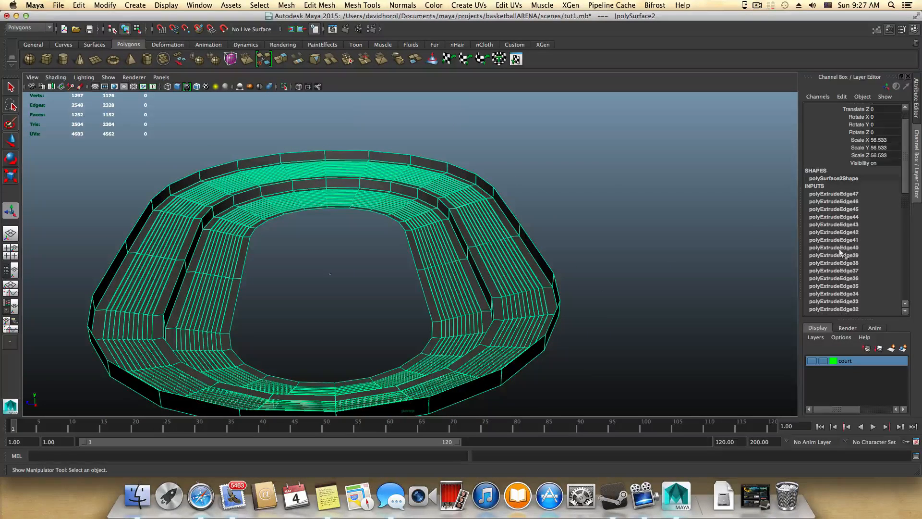
left_click_drag(379, 262, 421, 257, "alt")
right_click_drag(255, 227, 581, 311, "alt")
left_click_drag(427, 309, 426, 268, "alt")
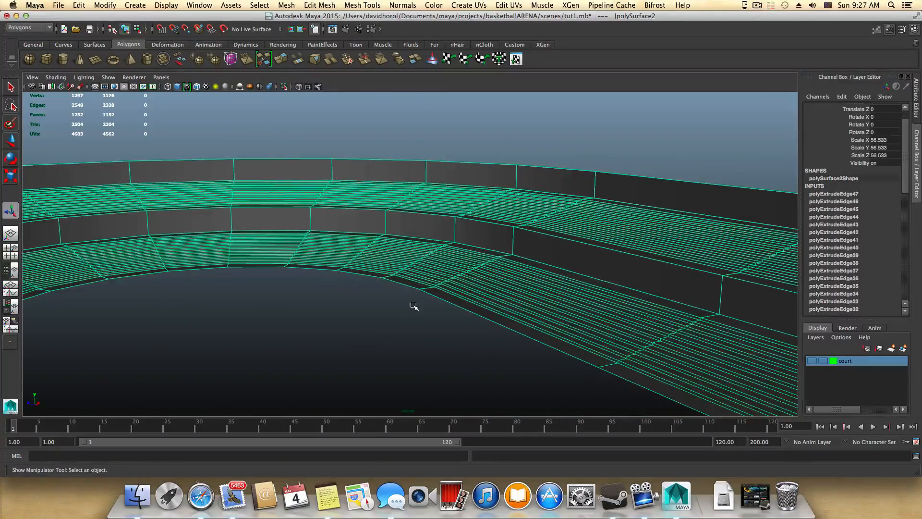
left_click_drag(411, 305, 443, 317, "alt")
right_click_drag(443, 317, 368, 298, "alt")
left_click_drag(368, 298, 446, 317, "alt")
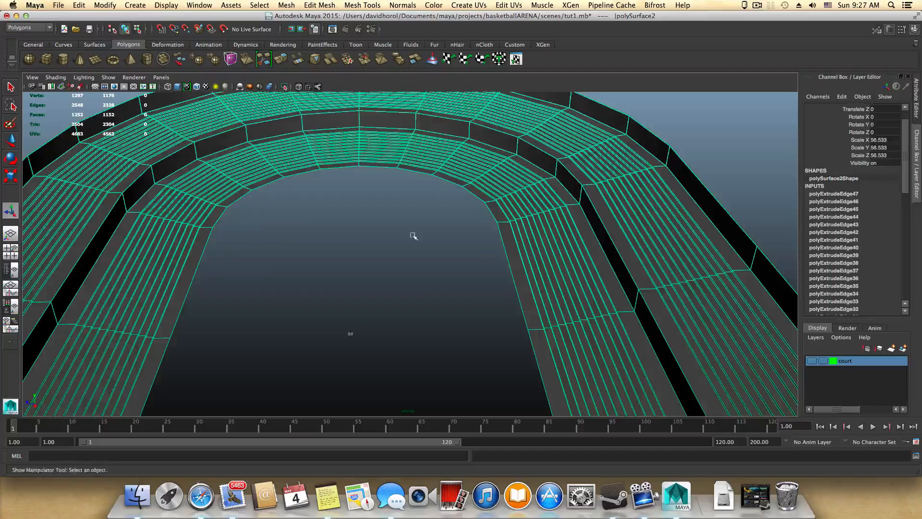
scroll(399, 276, "down", 5)
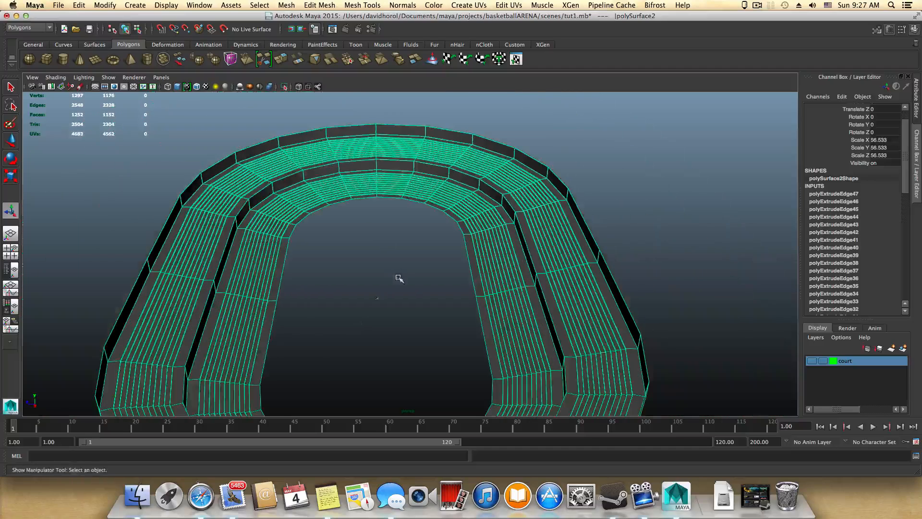
Step: Create a display layer from the selected stands mesh, name it tribune and give it the medium grey colour
left_click(902, 350)
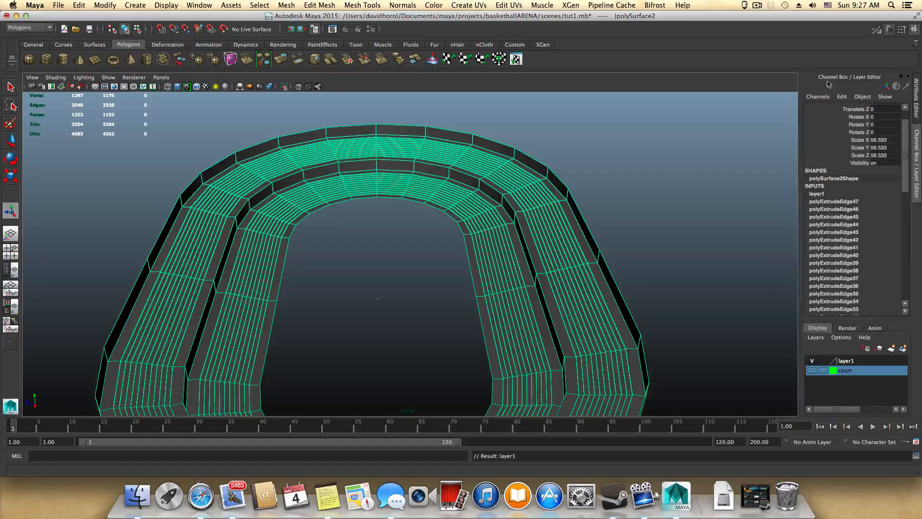
left_click(844, 361)
double_click(844, 362)
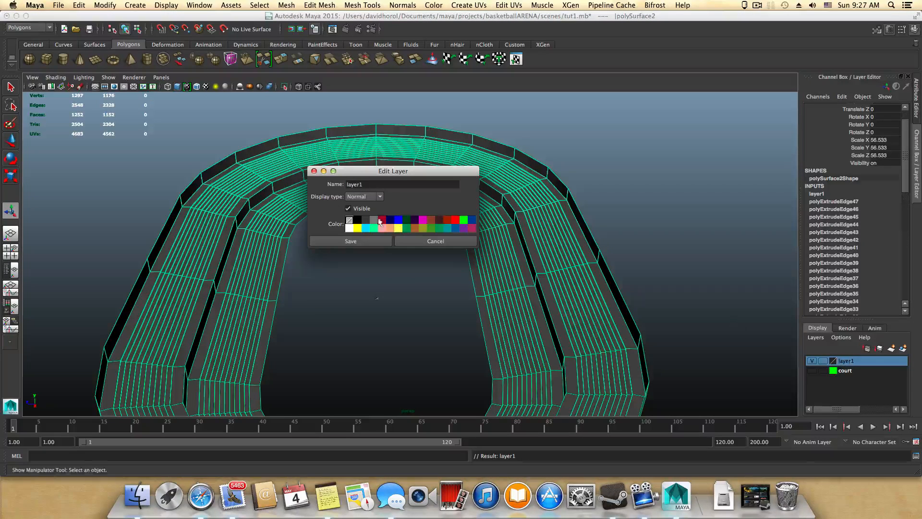
type("trin")
left_click(374, 220)
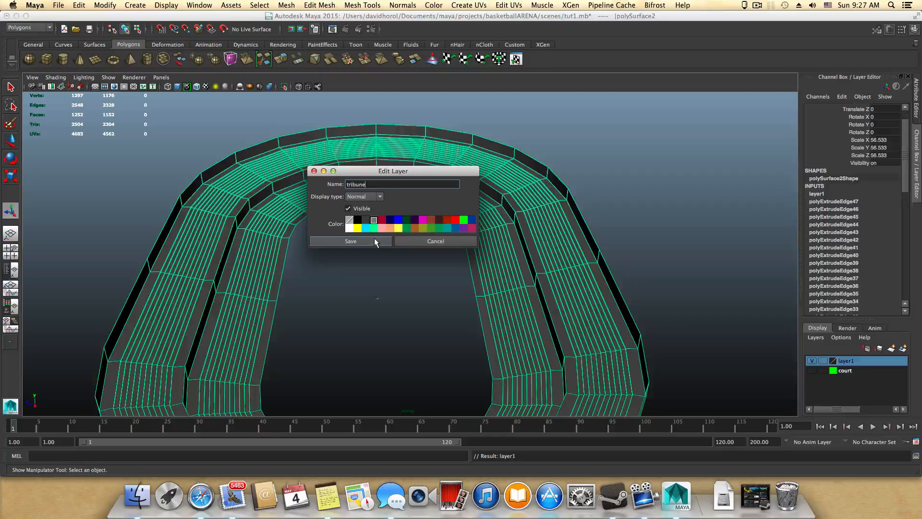
left_click(374, 239)
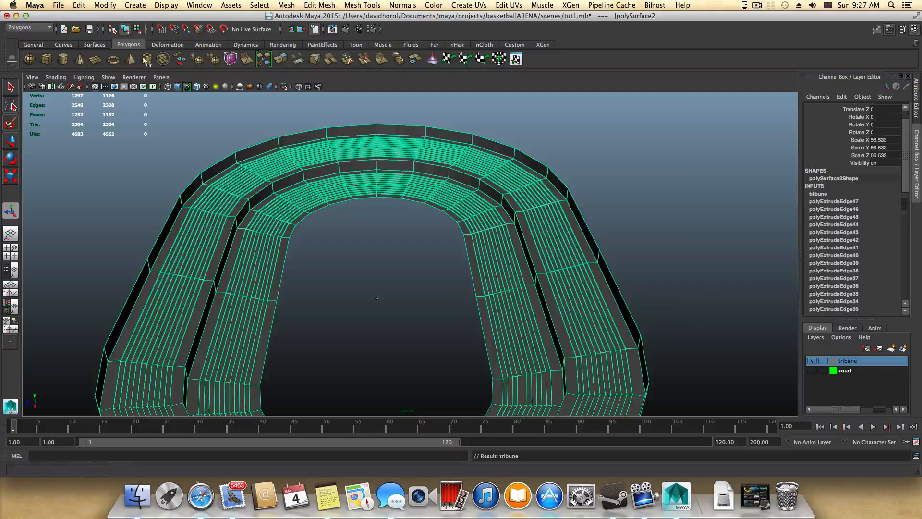
Step: Save the scene as a new Maya Binary file named tut2 in the project's scenes folder
left_click(58, 5)
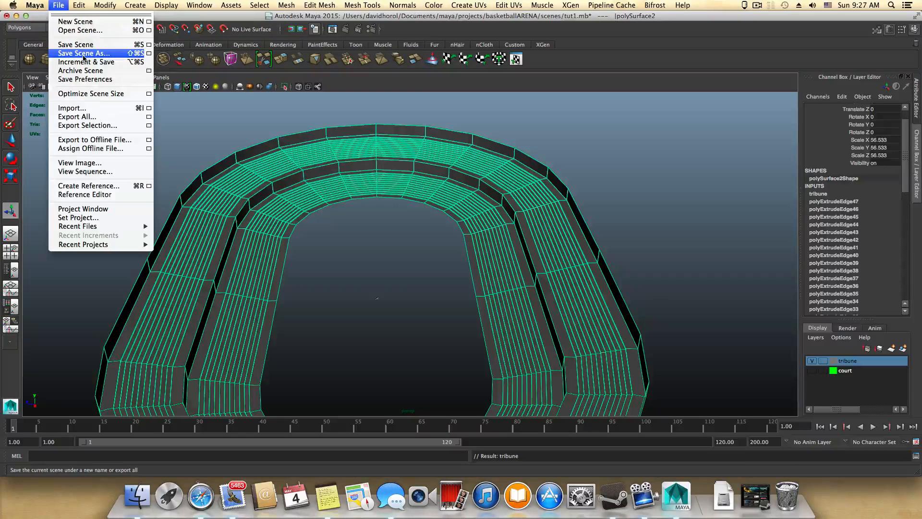
left_click(83, 55)
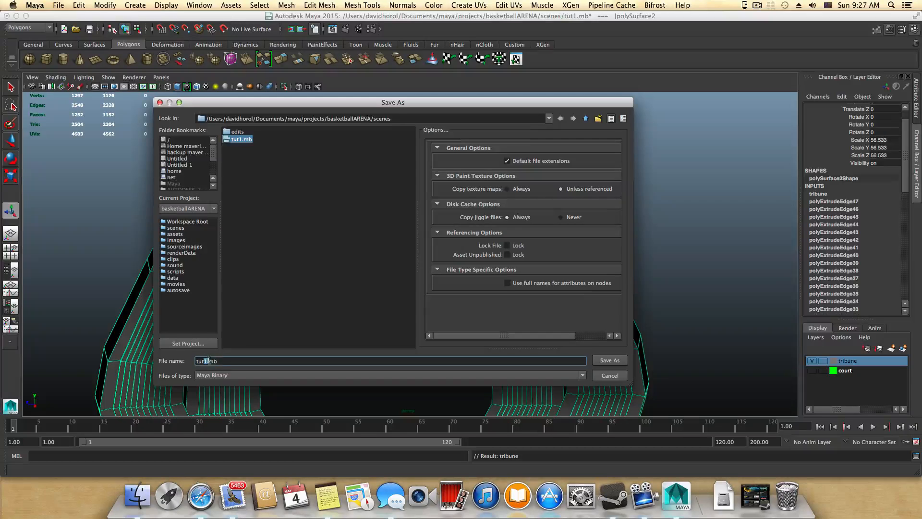
left_click(609, 361)
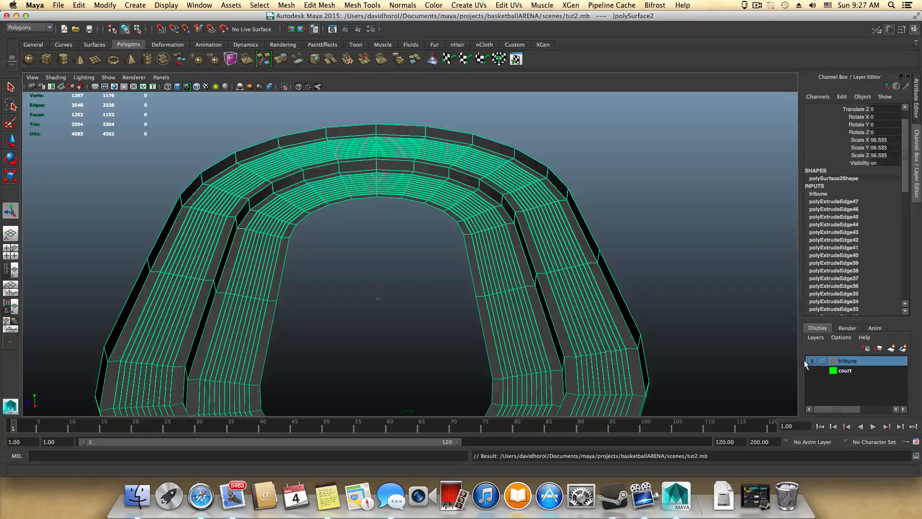
scroll(500, 317, "down", 5)
left_click_drag(500, 318, 500, 302, "alt")
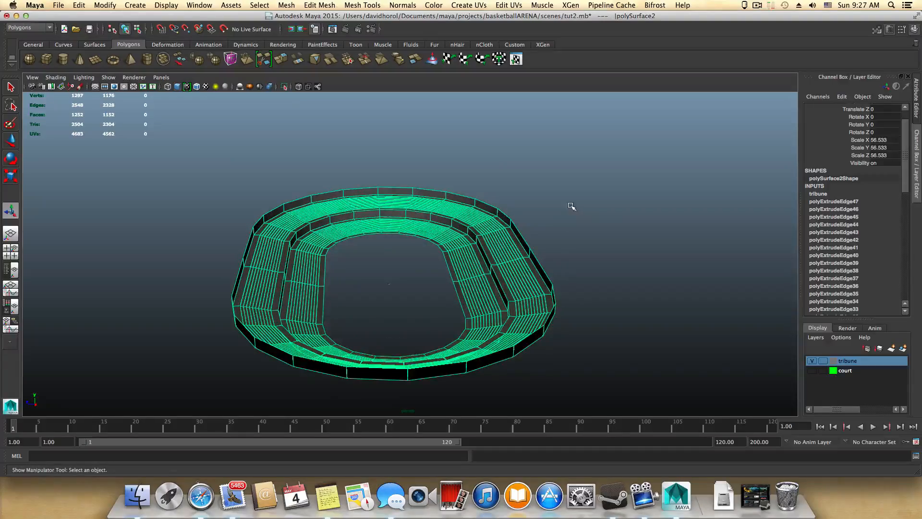
left_click_drag(571, 206, 461, 244, "alt")
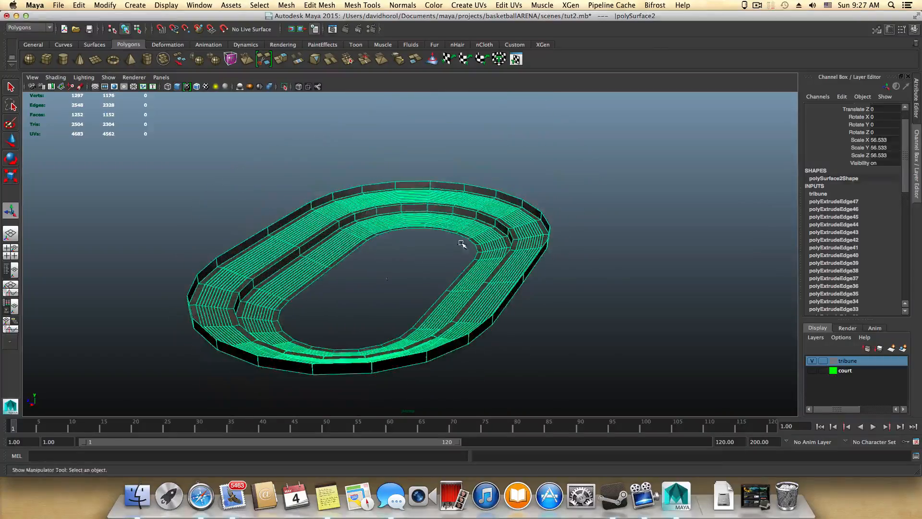
right_click_drag(461, 243, 428, 269, "alt")
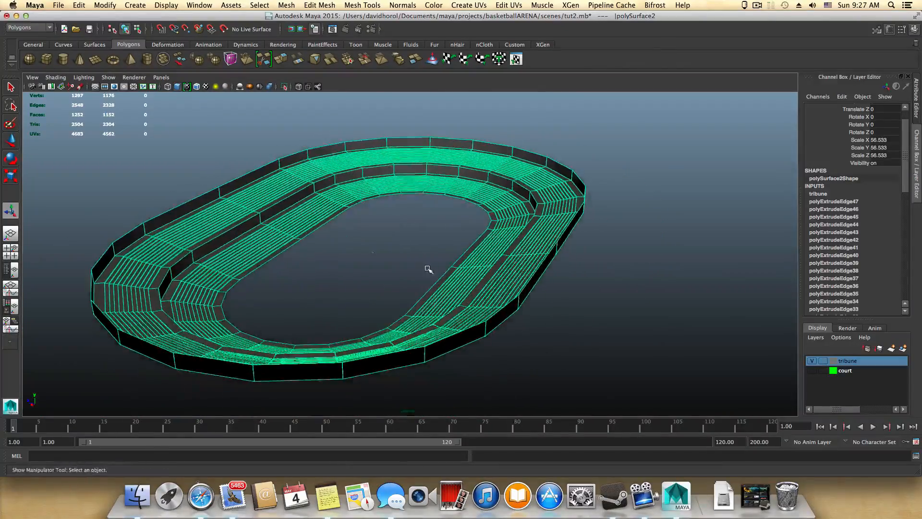
left_click_drag(428, 270, 545, 335, "alt")
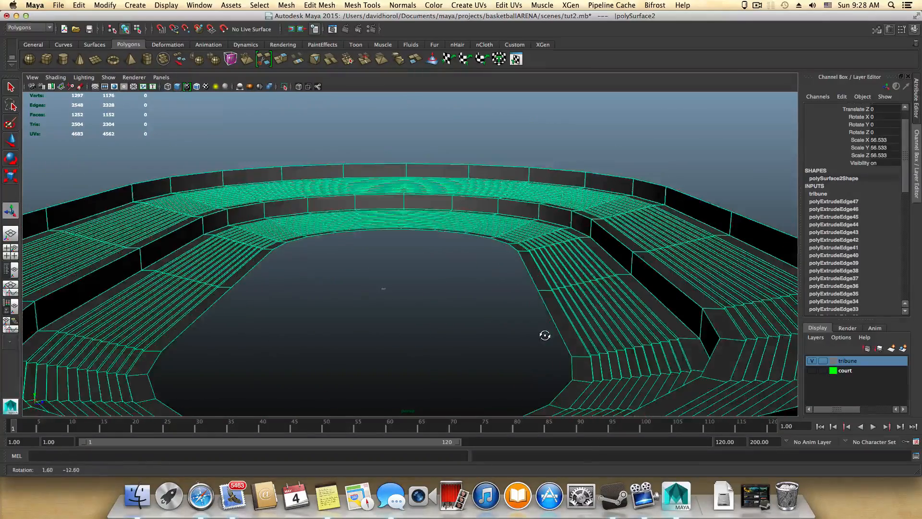